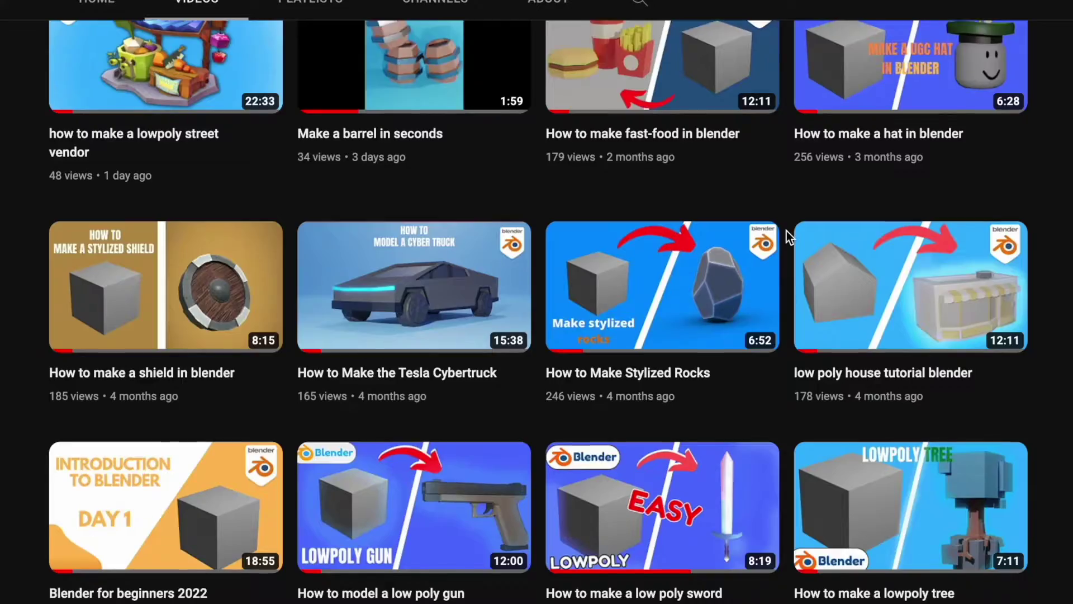
pyautogui.scroll(-5, 787, 231)
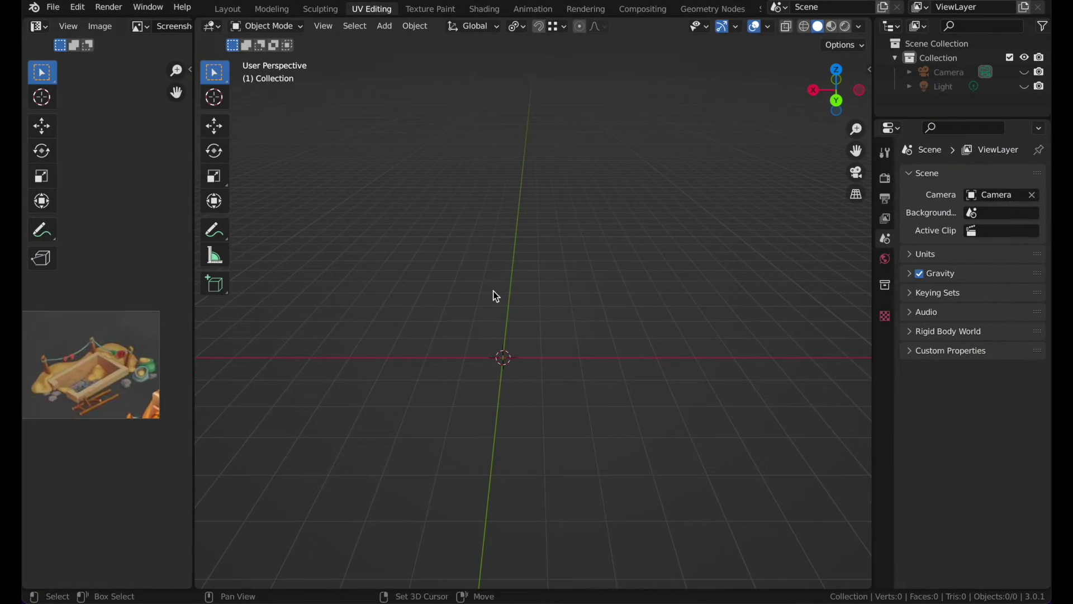
# - Add a cube, flatten it along Z and narrow it along X into a thin rectangular slab
pyautogui.hotkey('shift', 'a')
pyautogui.moveTo(493, 290)
pyautogui.click(550, 305)
pyautogui.press('s')
pyautogui.press('z')
pyautogui.click(594, 250)
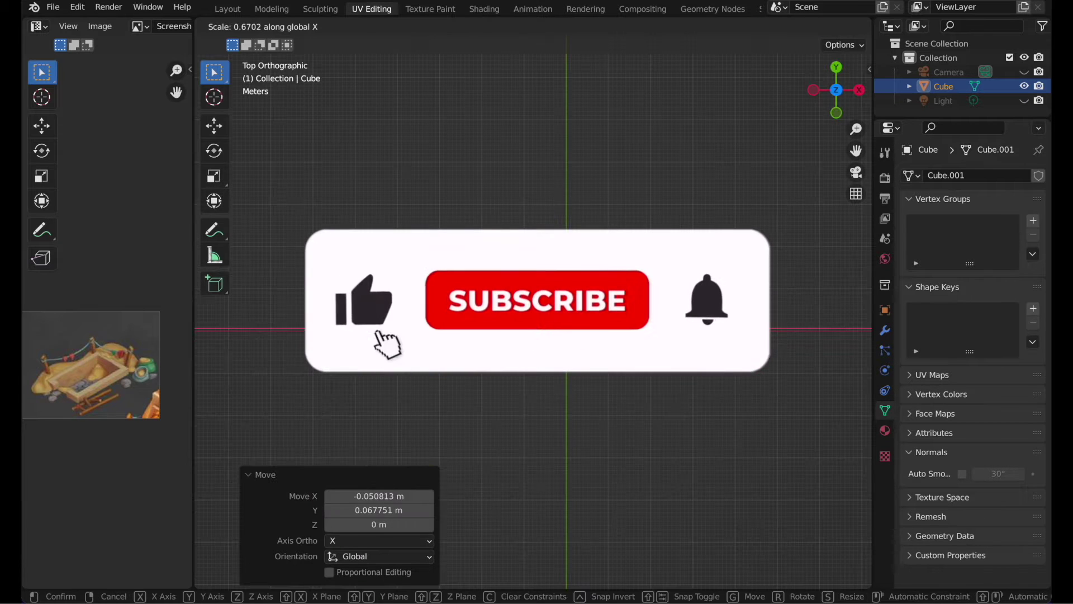
pyautogui.press('Return')
pyautogui.moveTo(559, 167); pyautogui.dragTo(615, 179, button='middle')
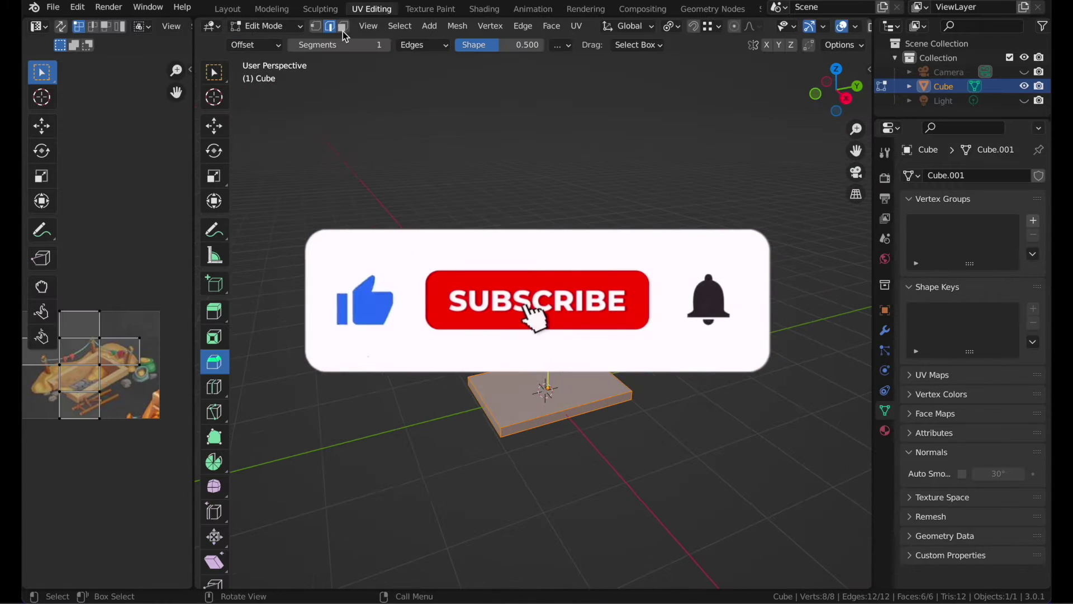
# - Inset the slab's top face by about 0.177 m and scale the inset face about 1.076 along Y
pyautogui.press('3')
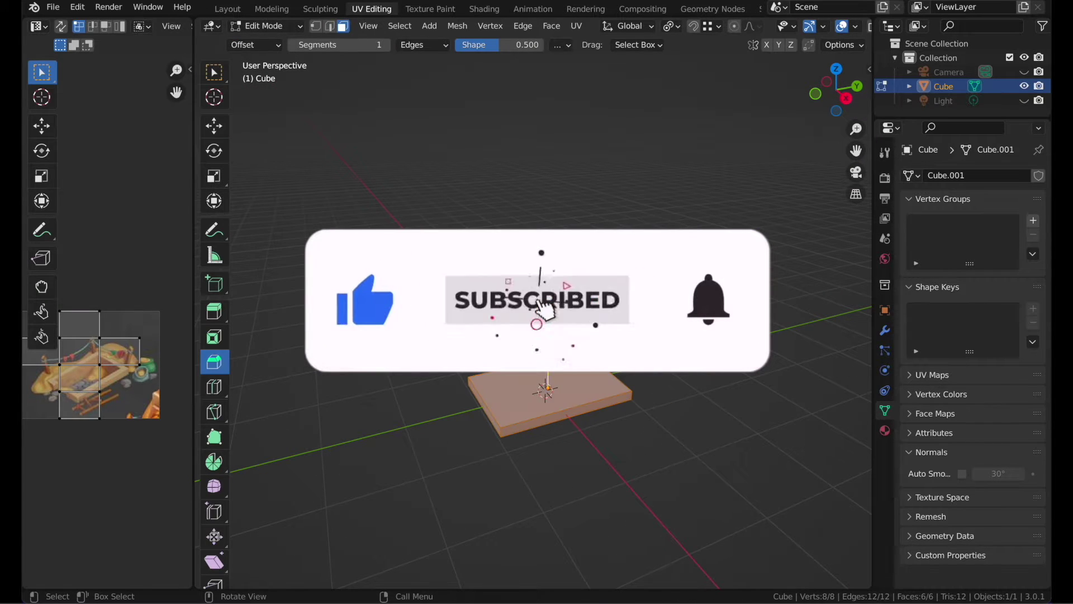
pyautogui.press('i')
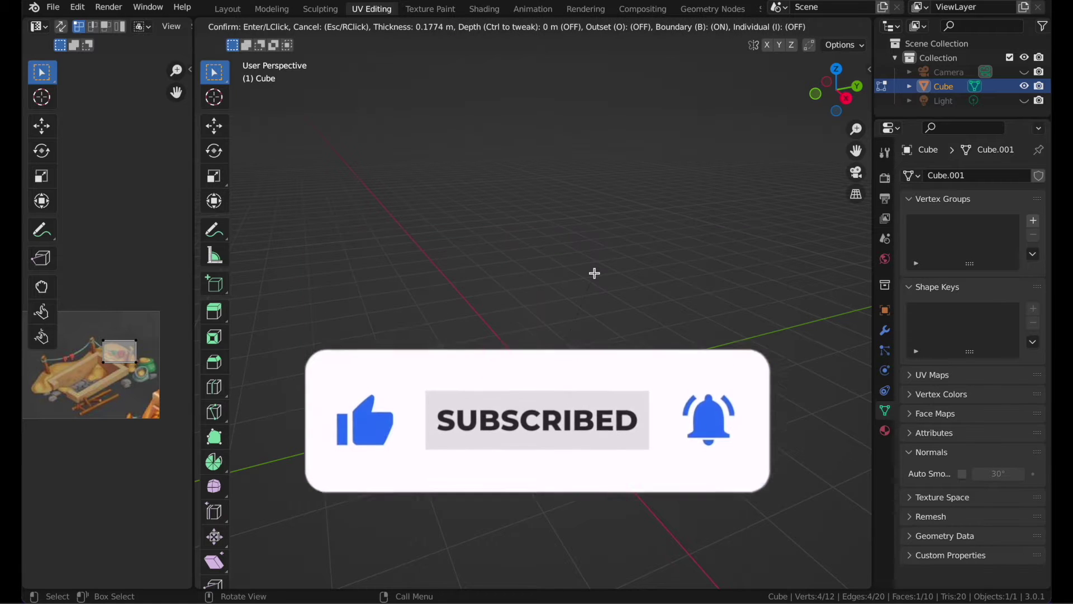
pyautogui.click(595, 271)
pyautogui.press('s')
pyautogui.press('y')
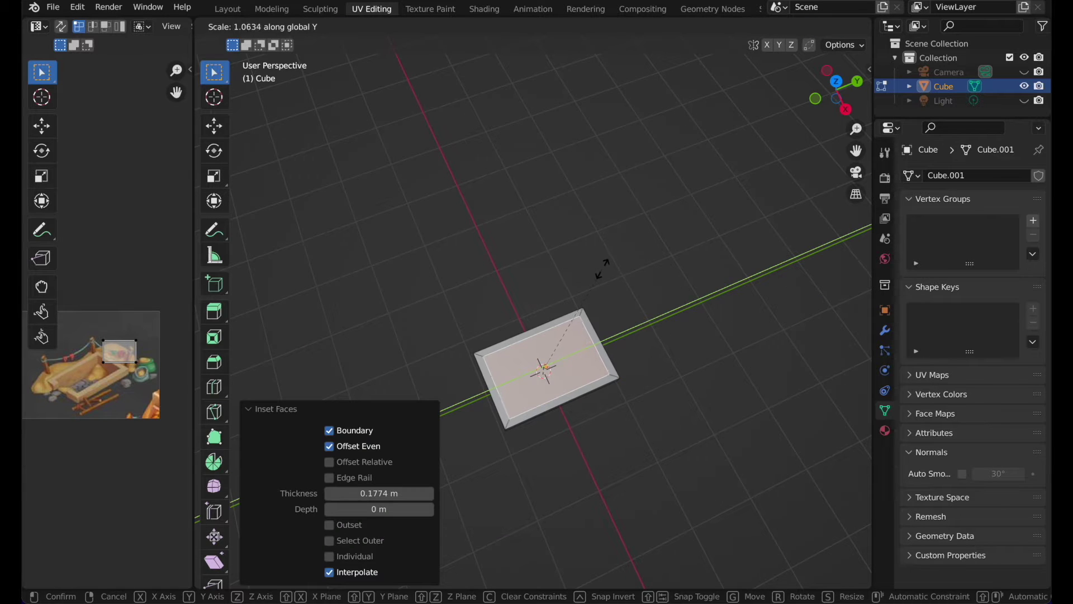
pyautogui.click(602, 268)
pyautogui.scroll(-5, 602, 268)
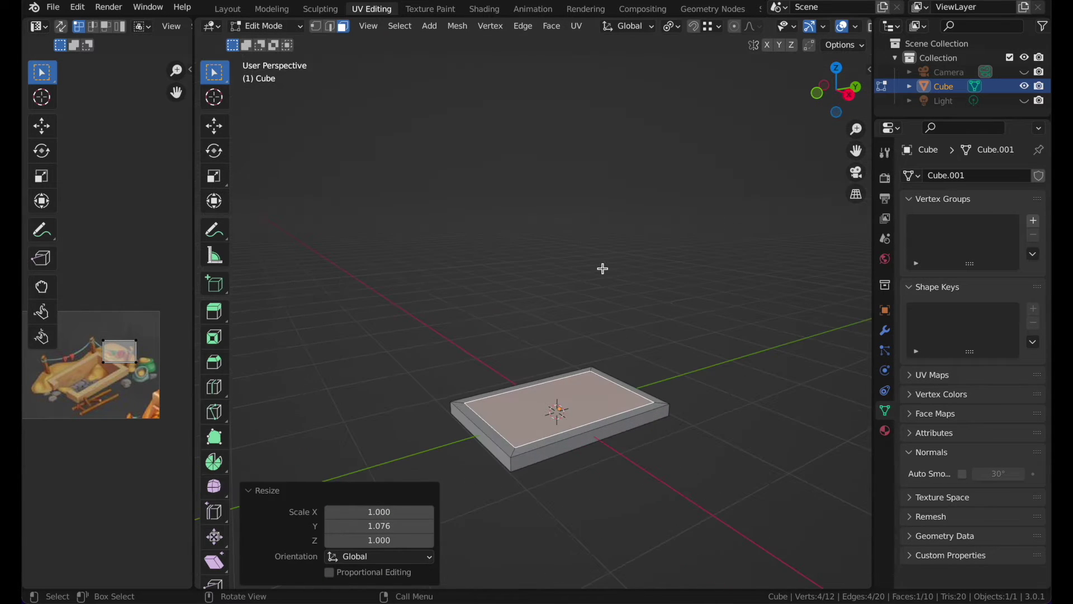
# - Extrude the inset top face slightly downward to form a shallow recess
pyautogui.press('e')
pyautogui.click(617, 268)
pyautogui.press('Tab')
pyautogui.scroll(-5, 617, 268)
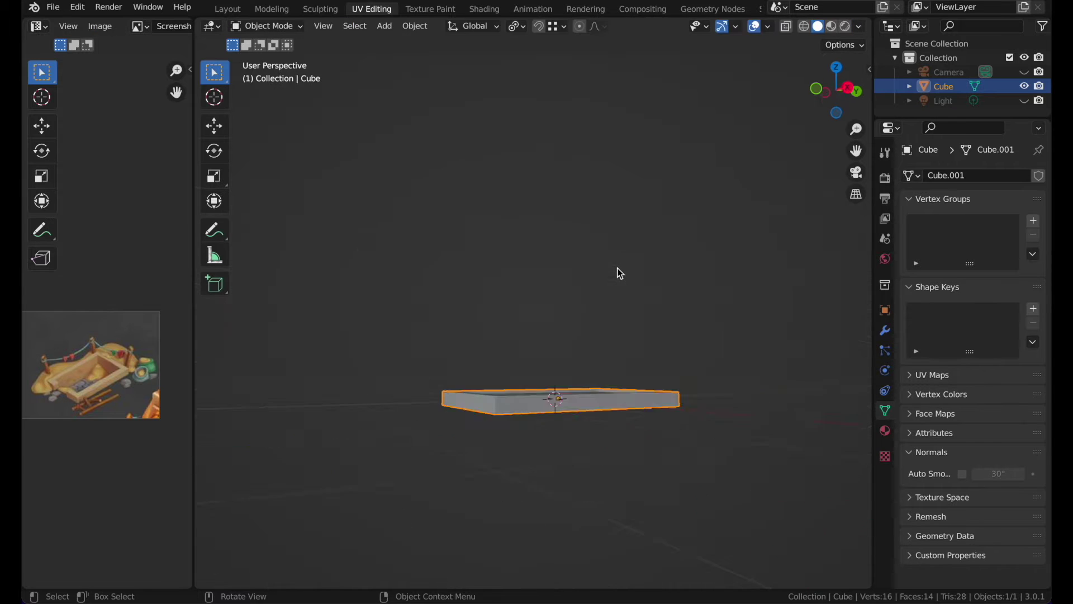
# - Move the slab's bottom face down along Z to turn it into a deeper block
pyautogui.press('Tab')
pyautogui.click(542, 393)
pyautogui.hscroll(3, 541, 392)
pyautogui.press('g')
pyautogui.press('z')
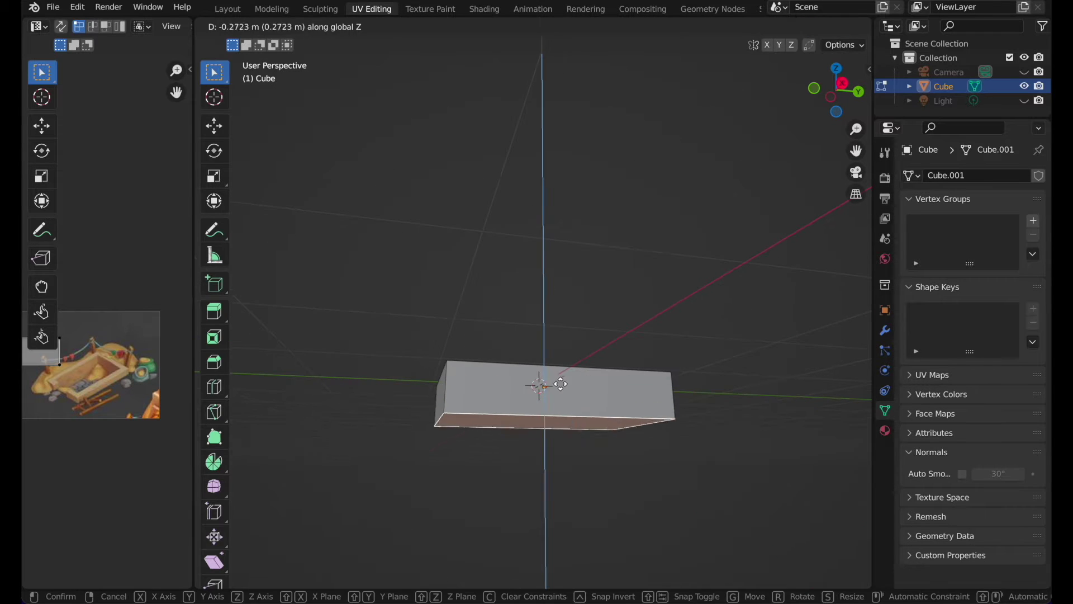
pyautogui.click(565, 441)
pyautogui.press('Tab')
pyautogui.scroll(8, 555, 279)
# - Lower the recess floor along Z to hollow the block into an open box
pyautogui.press('Tab')
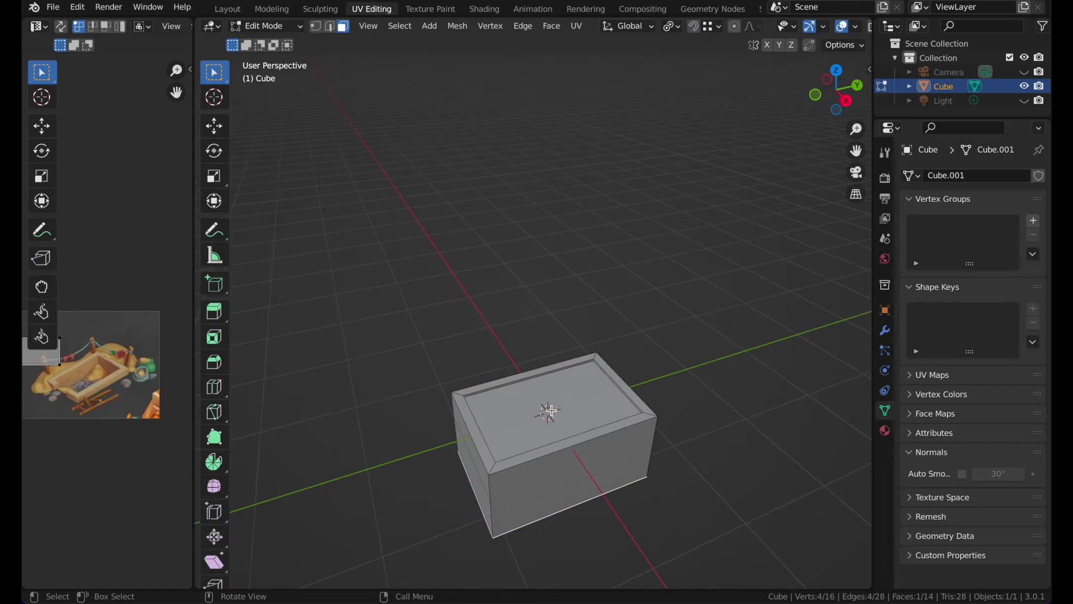
pyautogui.click(547, 407)
pyautogui.press('g')
pyautogui.press('z')
pyautogui.click(591, 282)
pyautogui.press('Tab')
pyautogui.moveTo(592, 283); pyautogui.dragTo(553, 279, button='middle')
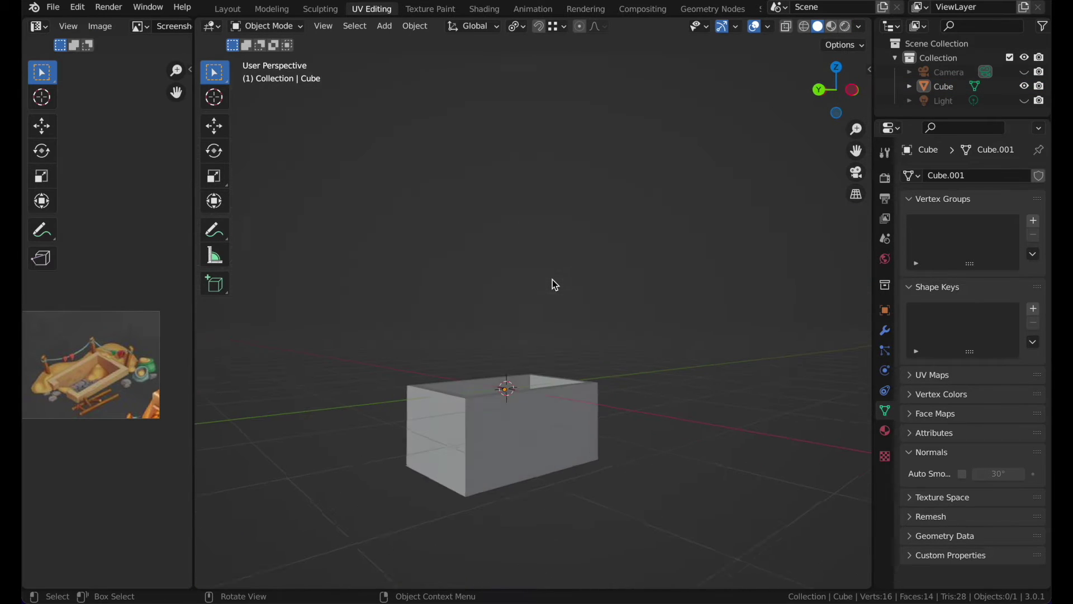
# - In wireframe display, raise the inner floor and outer bottom faces together by about 0.42 m, and restore solid display
pyautogui.press('Tab')
pyautogui.moveTo(498, 459); pyautogui.dragTo(498, 460, button='middle')
pyautogui.press('z')
pyautogui.click(403, 459)
pyautogui.moveTo(371, 450); pyautogui.dragTo(640, 551)
pyautogui.moveTo(372, 444); pyautogui.dragTo(622, 548)
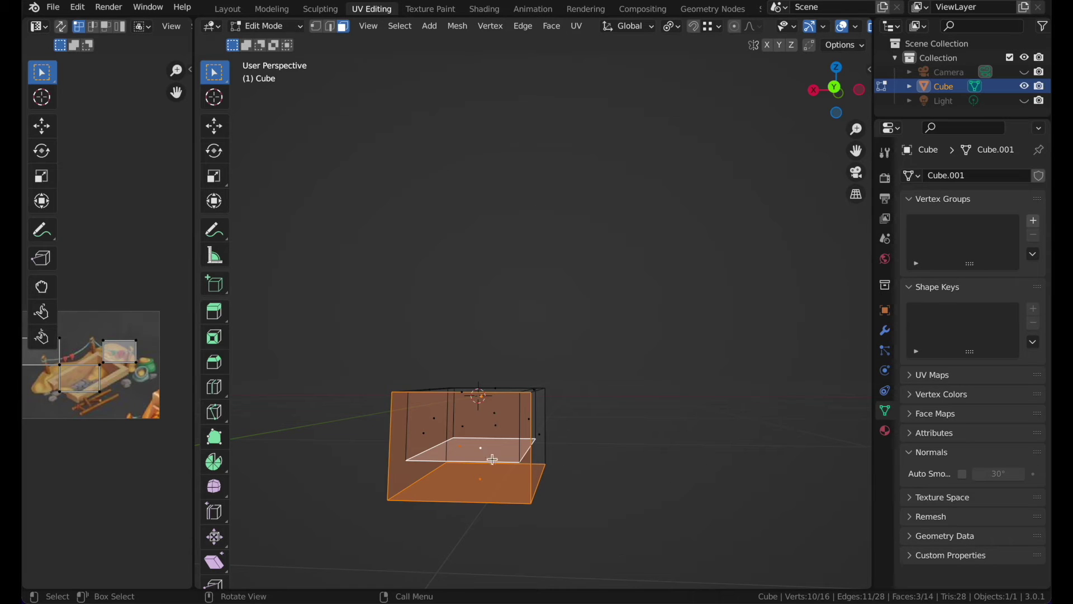
pyautogui.click(484, 451)
pyautogui.keyDown('shift'); pyautogui.click(479, 480); pyautogui.keyUp('shift')
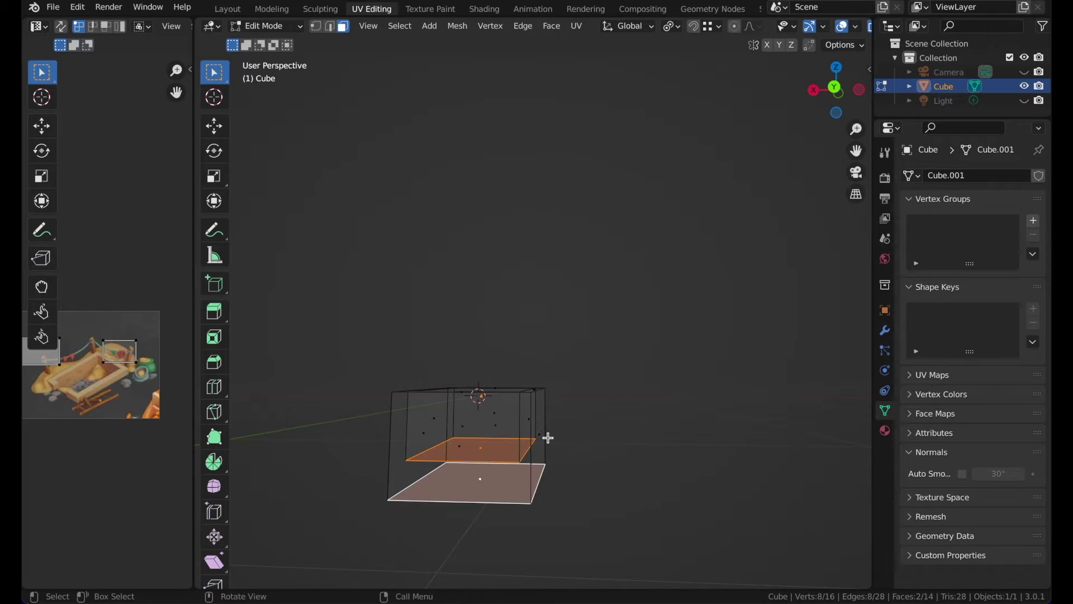
pyautogui.press('g')
pyautogui.press('z')
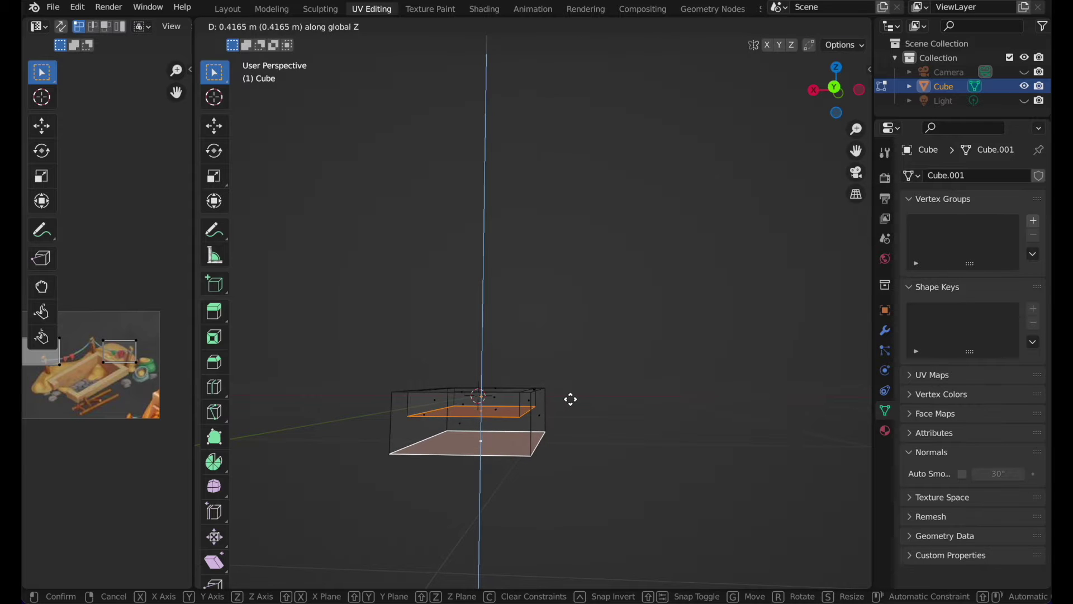
pyautogui.click(570, 399)
pyautogui.press('z')
pyautogui.click(673, 400)
pyautogui.press('Tab')
pyautogui.click(595, 267)
pyautogui.moveTo(594, 267)
pyautogui.mouseDown(button='middle')
pyautogui.moveTo(537, 291)
pyautogui.moveTo(565, 327)
pyautogui.moveTo(594, 266)
pyautogui.mouseUp(button='middle')
# - Add a lengthwise loop cut through the box and slide it toward one long side
pyautogui.press('Tab')
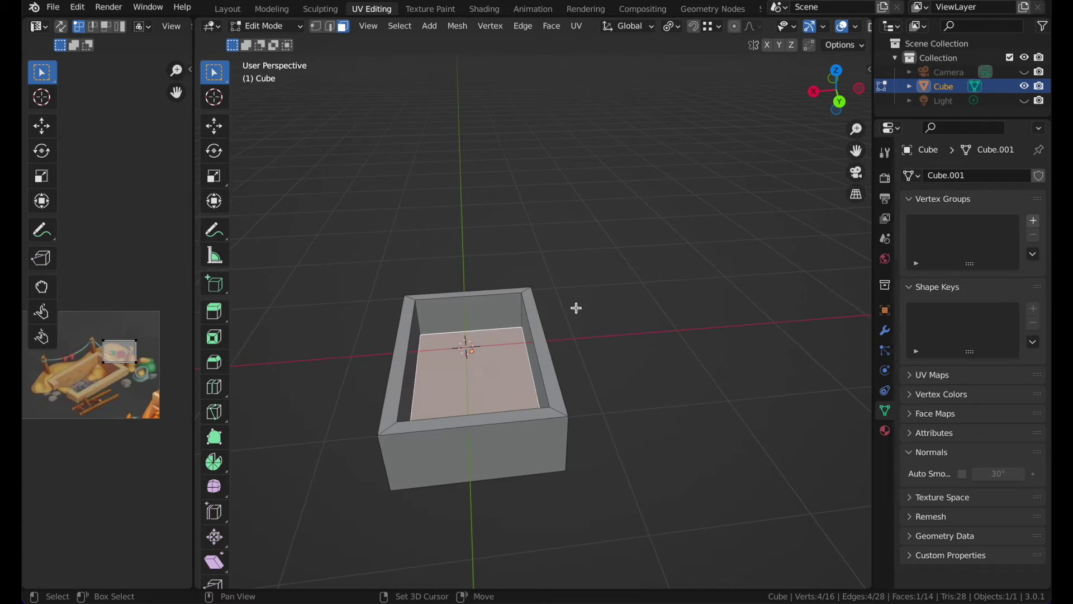
pyautogui.moveTo(567, 323); pyautogui.dragTo(578, 302, button='middle')
pyautogui.click(650, 222)
pyautogui.moveTo(651, 221); pyautogui.dragTo(652, 221, button='middle')
pyautogui.press('Tab')
pyautogui.press('Tab')
pyautogui.click(215, 387)
pyautogui.click(528, 411)
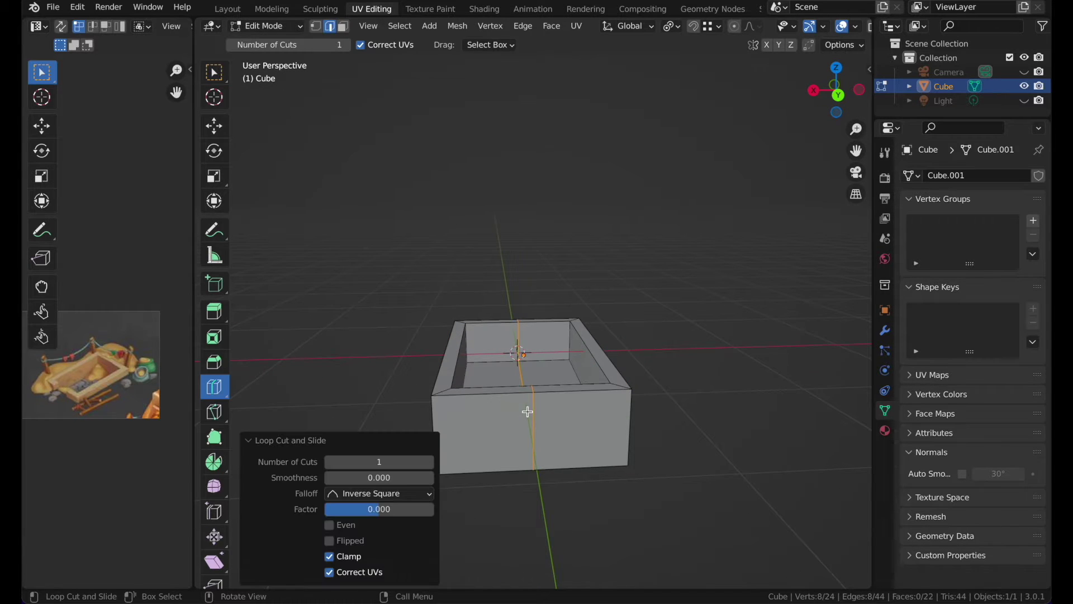
pyautogui.press('g')
pyautogui.press('g')
pyautogui.click(695, 216)
# - Add a second lengthwise loop cut through the box and slide it with a factor of about -0.163
pyautogui.click(674, 277)
pyautogui.press('g')
pyautogui.press('g')
pyautogui.press('g')
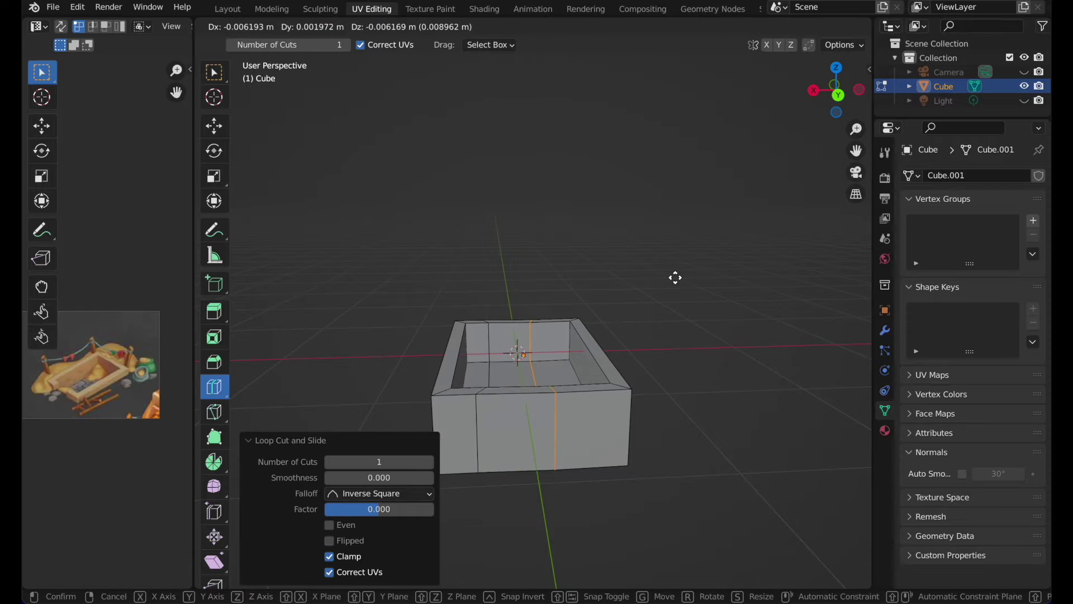
pyautogui.press('g')
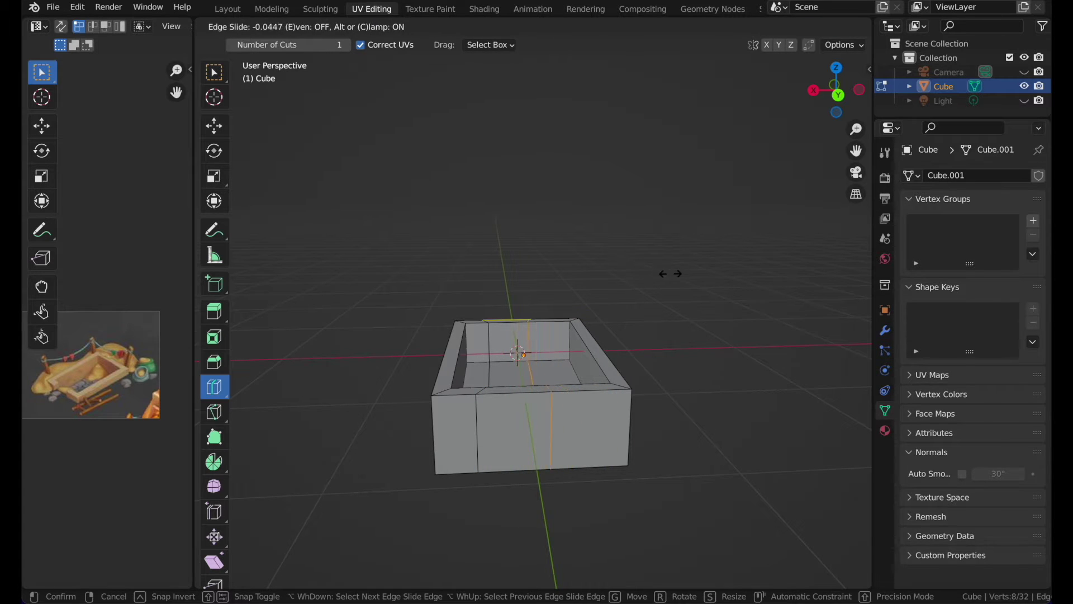
pyautogui.click(660, 275)
pyautogui.moveTo(659, 275); pyautogui.dragTo(660, 275, button='middle')
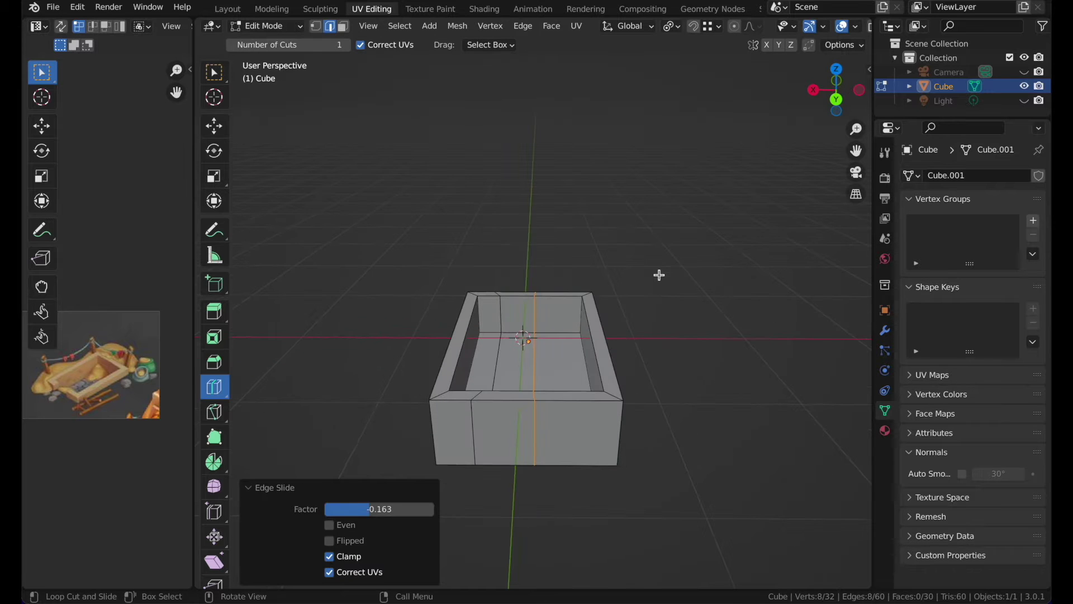
# - Delete the end wall's faces between the two loop cuts to open a gap in the wall
pyautogui.press('3')
pyautogui.click(498, 436)
pyautogui.press('x')
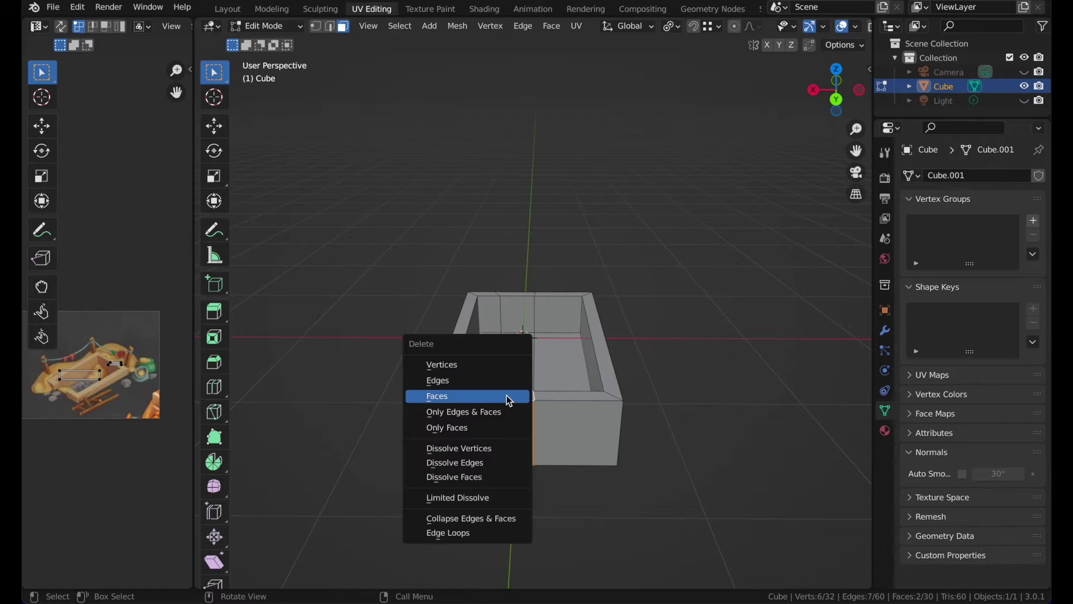
pyautogui.click(509, 400)
pyautogui.moveTo(509, 400); pyautogui.dragTo(466, 351, button='middle')
pyautogui.click(501, 354)
pyautogui.press('x')
pyautogui.click(503, 352)
pyautogui.scroll(3, 466, 351)
# - Try to slide the inner wall edge beside the gap along the neighbouring geometry
pyautogui.press('2')
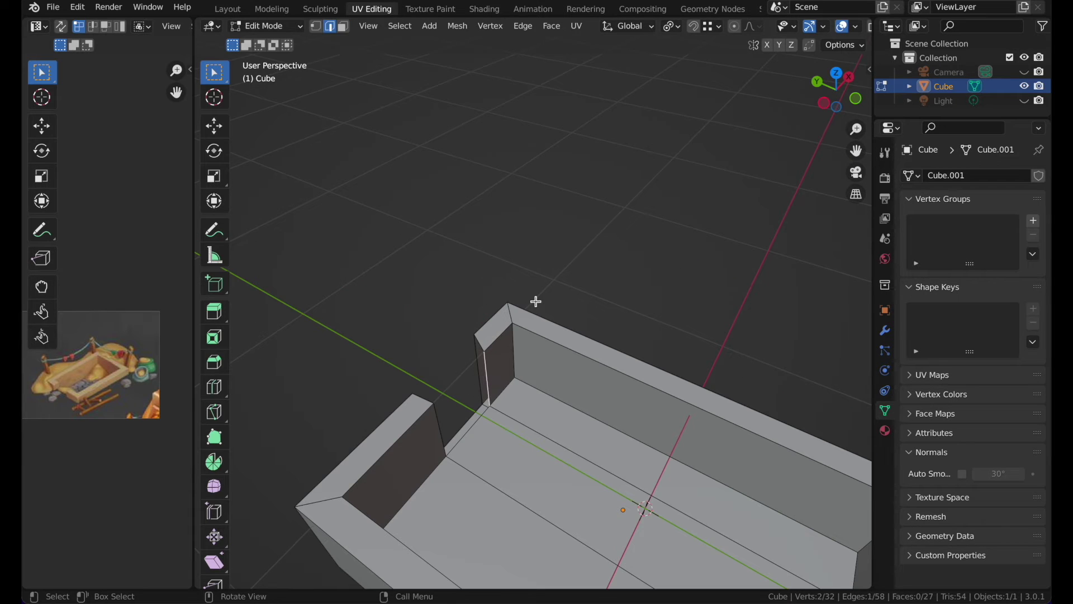
pyautogui.press('g')
pyautogui.press('g')
pyautogui.click(541, 294)
pyautogui.moveTo(541, 295); pyautogui.dragTo(540, 298, button='middle')
# - Undo the edge slide, face deletions and loop cuts back to the plain open box, and deselect it
pyautogui.hotkey('ctrl', 'z')
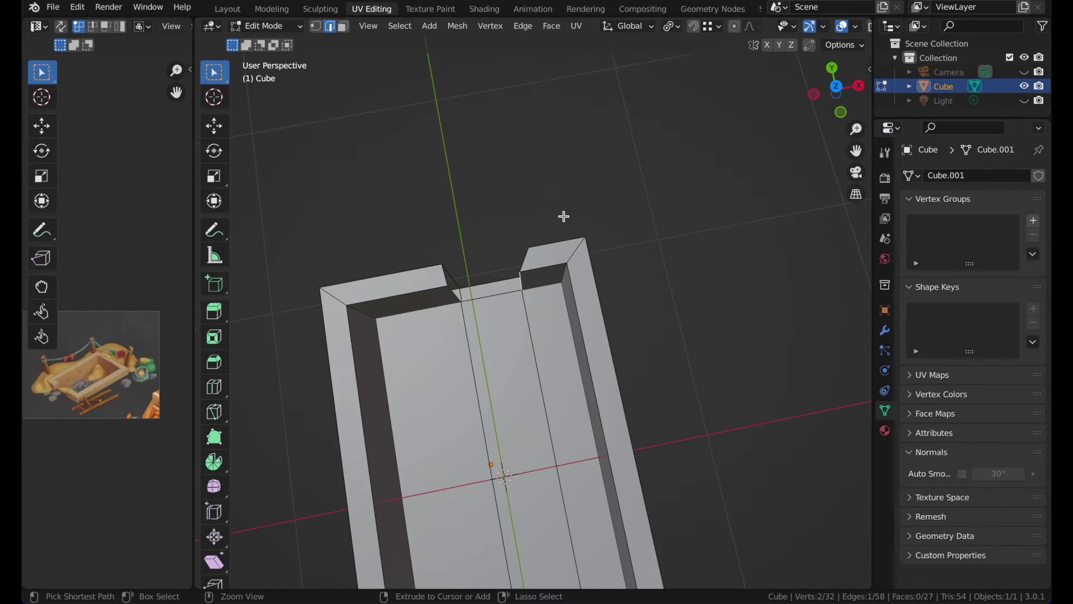
pyautogui.moveTo(564, 215); pyautogui.dragTo(736, 232, button='middle')
pyautogui.press('Tab')
pyautogui.press('Tab')
pyautogui.scroll(-3, 564, 215)
pyautogui.press('Tab')
pyautogui.click(589, 186)
# - Add a second cube and scale it down to about 0.39 in a side view
pyautogui.hotkey('shift', 'a')
pyautogui.moveTo(545, 195)
pyautogui.click(594, 209)
pyautogui.click(856, 95)
pyautogui.press('s')
pyautogui.click(620, 315)
# - Move the small cube to the box's end wall, shrink it further and scale it about 0.864 along Z
pyautogui.press('g')
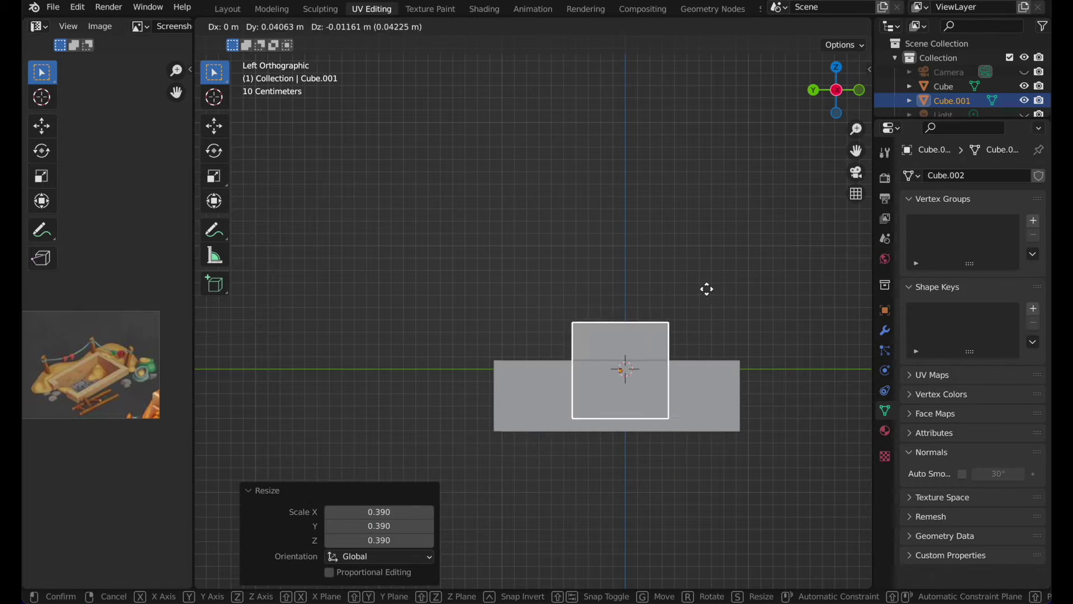
pyautogui.click(595, 303)
pyautogui.press('s')
pyautogui.click(547, 324)
pyautogui.moveTo(547, 325); pyautogui.dragTo(547, 325, button='middle')
pyautogui.click(837, 90)
pyautogui.press('s')
pyautogui.press('z')
pyautogui.click(620, 82)
# - Adjust the small cube's position and height so that it overlaps the upper part of the end wall
pyautogui.press('g')
pyautogui.click(586, 203)
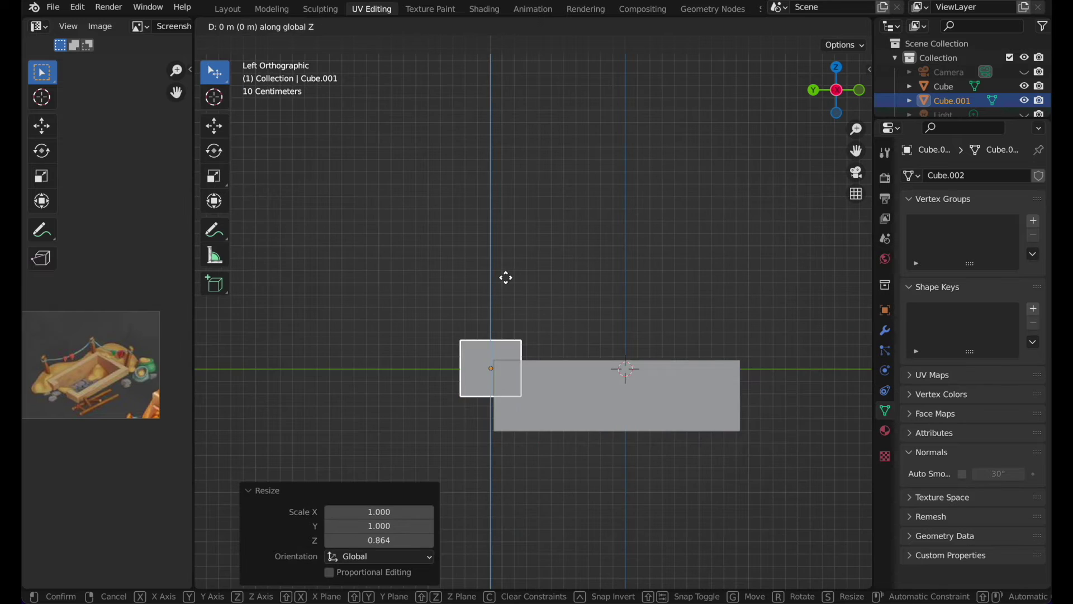
pyautogui.click(509, 292)
pyautogui.moveTo(509, 291); pyautogui.dragTo(510, 292, button='middle')
pyautogui.press('g')
pyautogui.press('z')
pyautogui.click(516, 285)
pyautogui.press('g')
pyautogui.press('z')
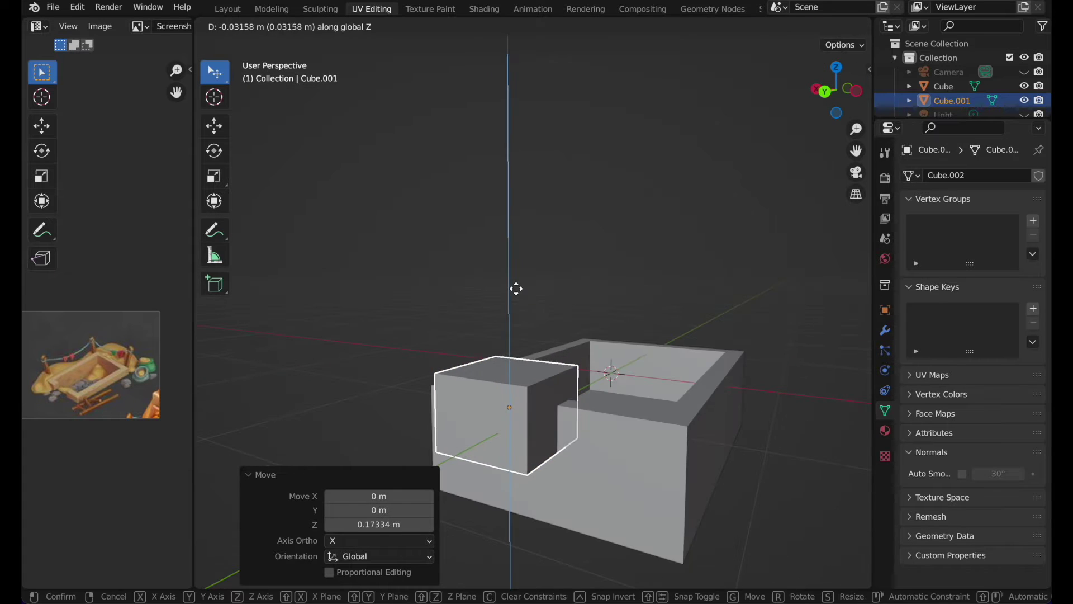
pyautogui.click(516, 293)
# - Add a Boolean Difference modifier to the box with the small cube as the cutting object, and apply it
pyautogui.click(659, 410)
pyautogui.click(884, 332)
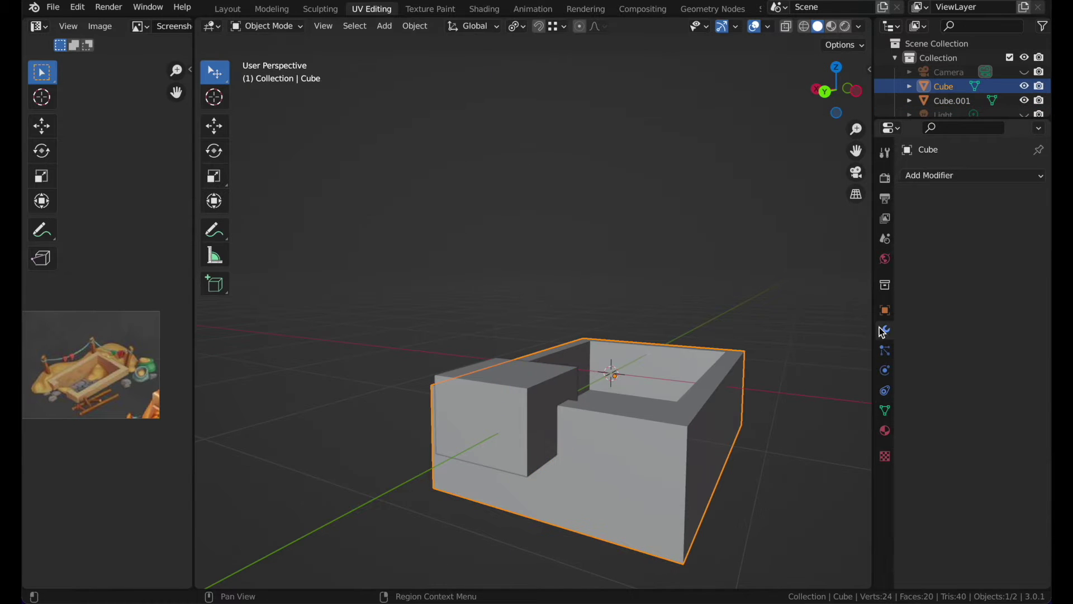
pyautogui.click(970, 174)
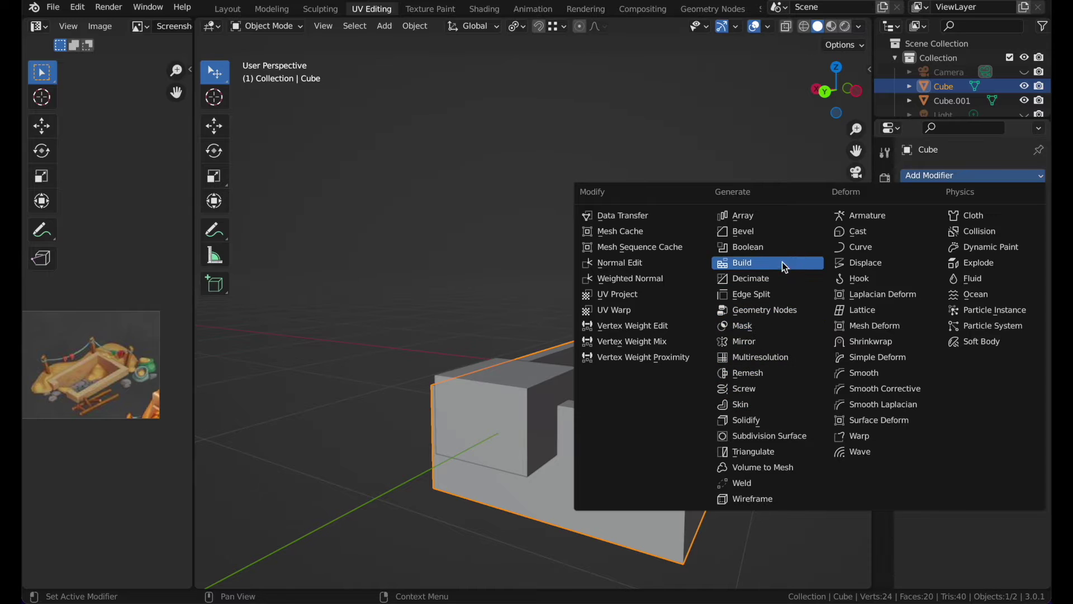
pyautogui.click(784, 246)
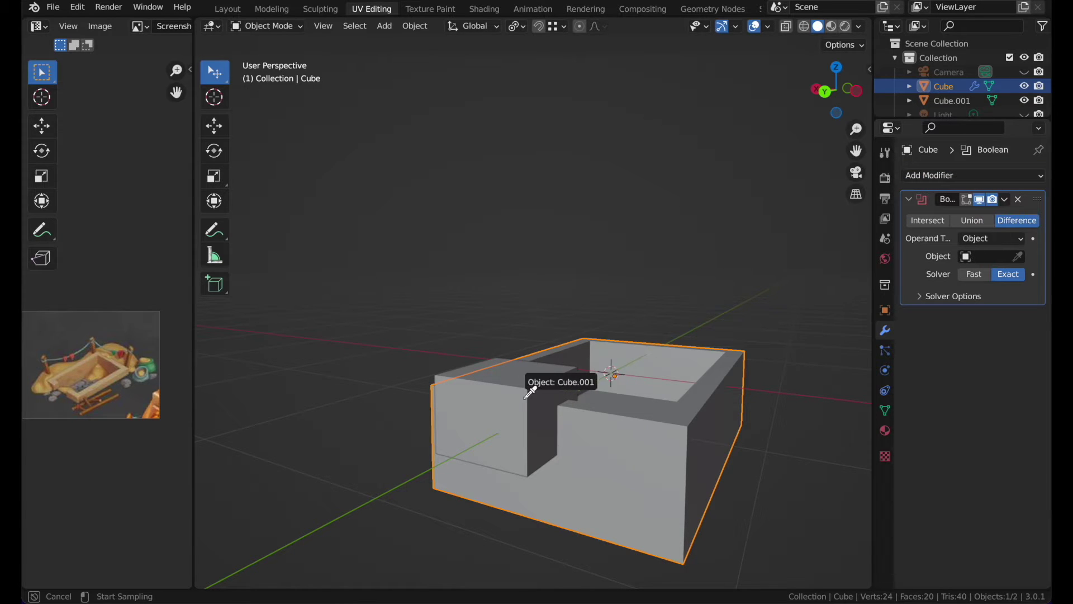
pyautogui.moveTo(652, 349); pyautogui.dragTo(699, 325, button='middle')
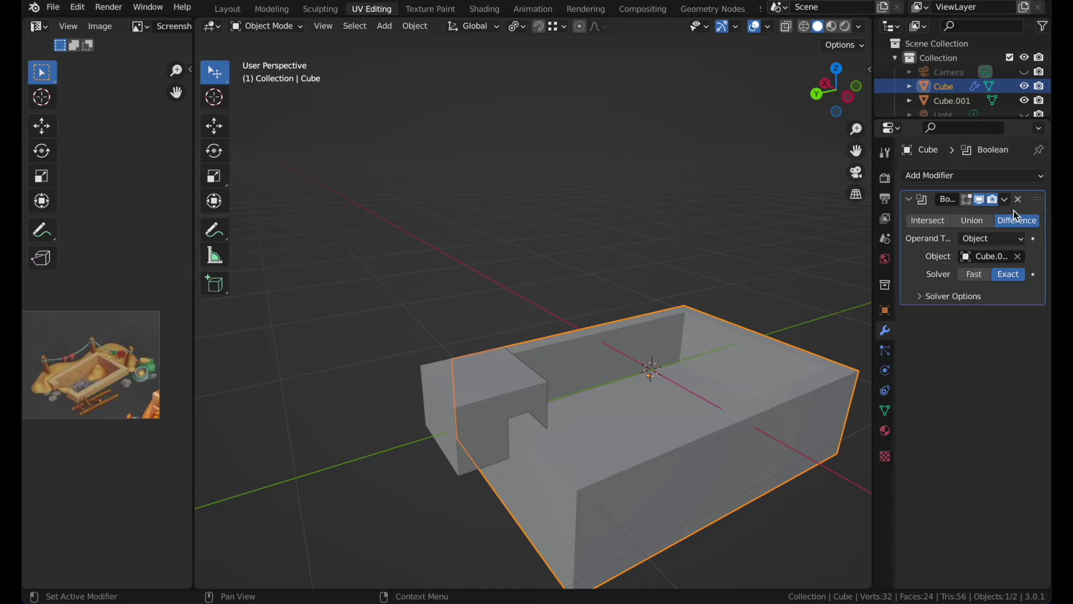
pyautogui.hotkey('ctrl', 'a')
# - Delete the cutter cube from the notched end wall and deselect the box
pyautogui.click(477, 392)
pyautogui.press('x')
pyautogui.click(535, 441)
pyautogui.press('Tab')
pyautogui.moveTo(534, 441); pyautogui.dragTo(539, 433, button='middle')
pyautogui.press('Tab')
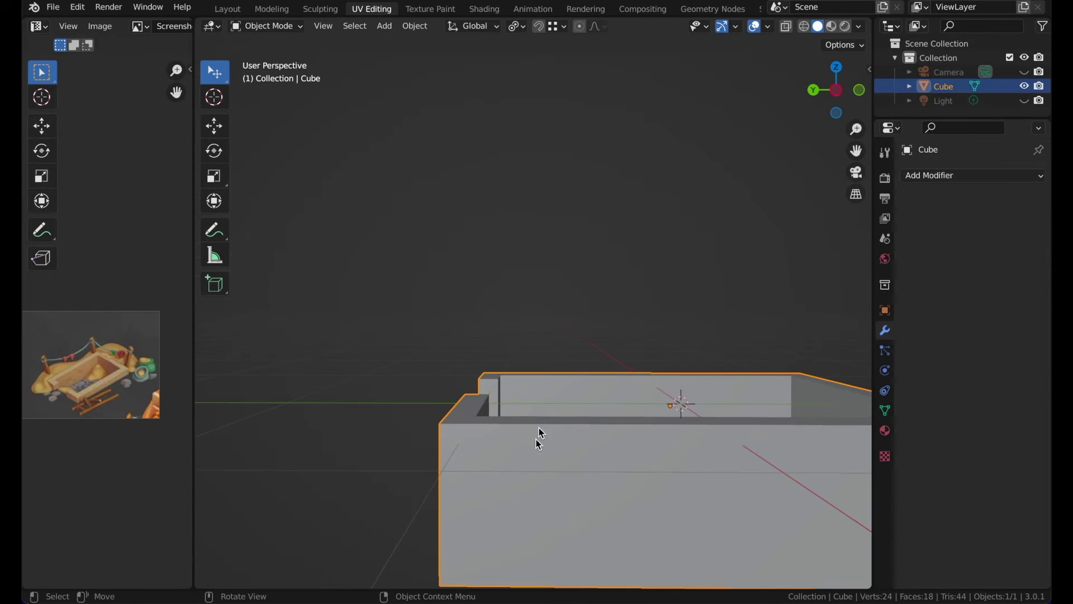
pyautogui.click(599, 287)
pyautogui.moveTo(600, 288); pyautogui.dragTo(678, 354, button='middle')
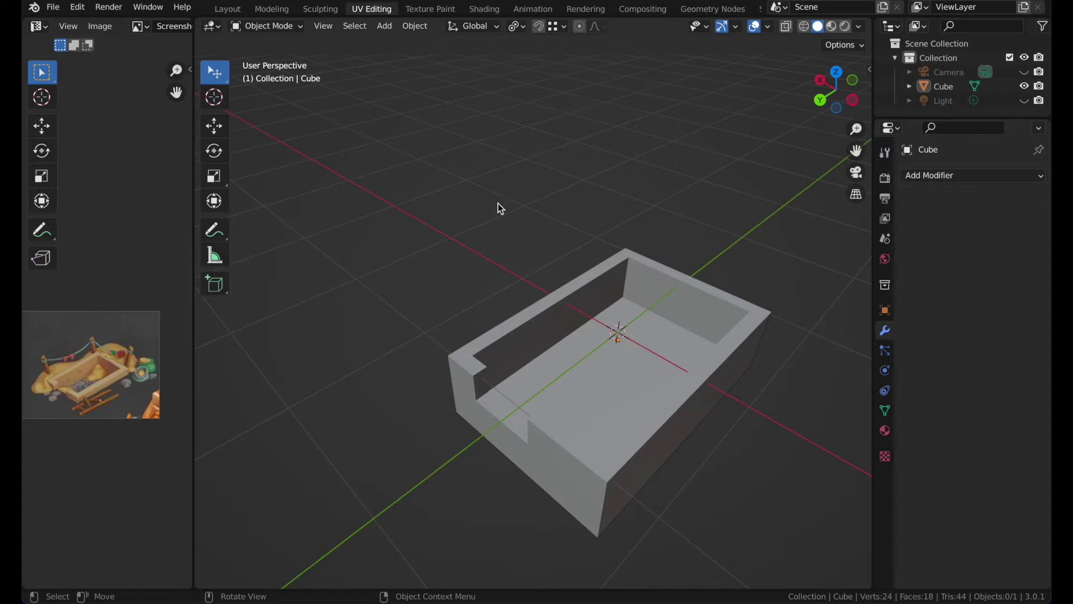
# - Add a plane and scale it up to about 1.19
pyautogui.hotkey('shift', 'a')
pyautogui.moveTo(529, 203)
pyautogui.click(584, 205)
pyautogui.press('s')
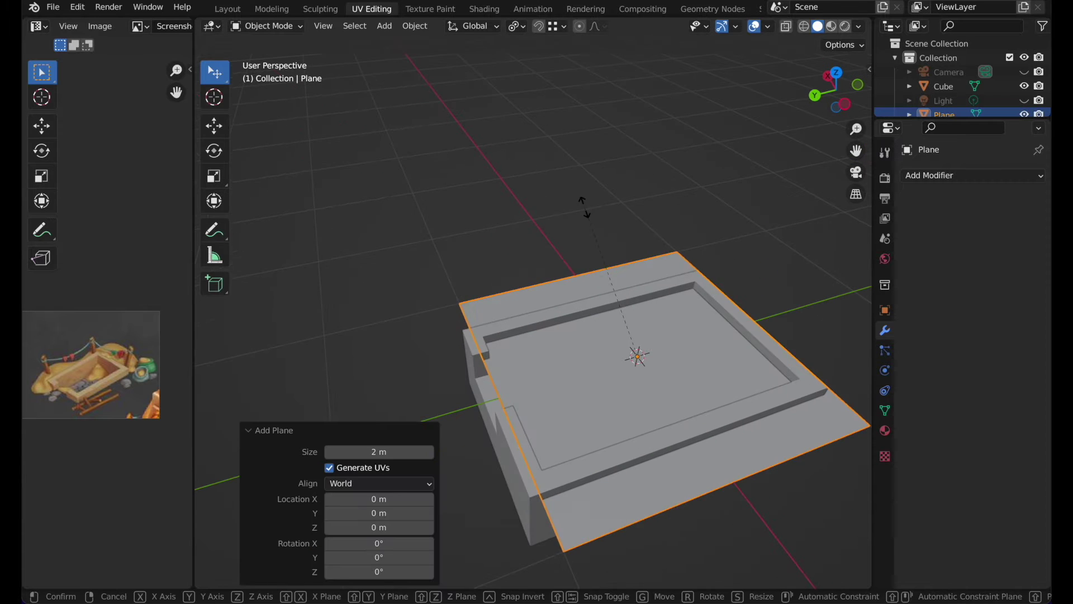
pyautogui.click(653, 176)
# - Scale the plane to about 0.36 of its size and reposition it from the top view
pyautogui.click(836, 73)
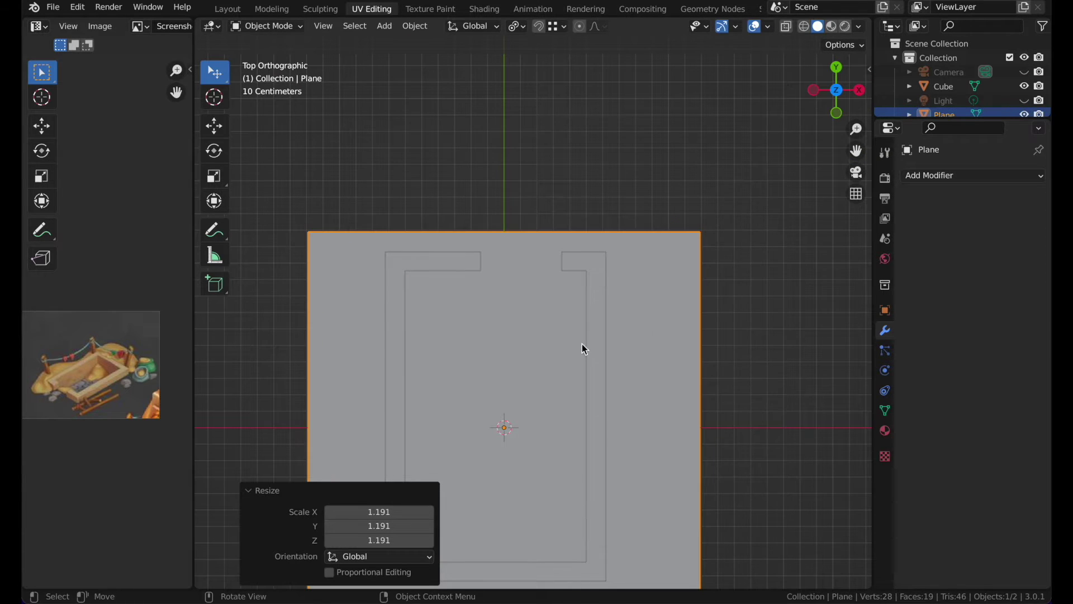
pyautogui.press('g')
pyautogui.click(688, 261)
pyautogui.press('s')
pyautogui.click(664, 271)
pyautogui.press('g')
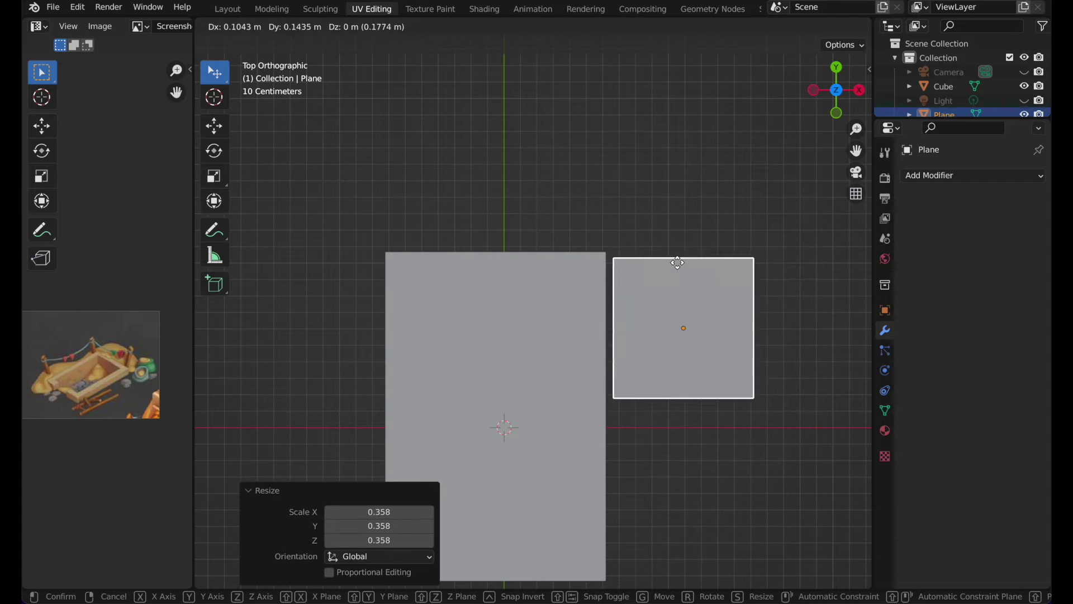
pyautogui.click(687, 252)
# - Scale the second plane up by about 1.45 and subdivide it repeatedly into a 32 by 32 grid
pyautogui.press('s')
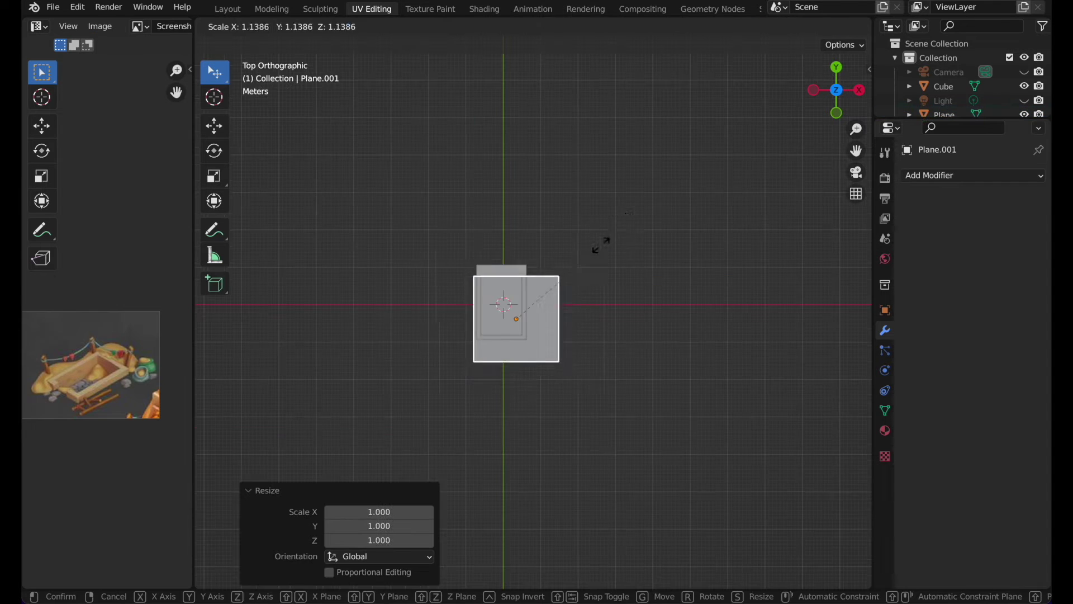
pyautogui.click(617, 221)
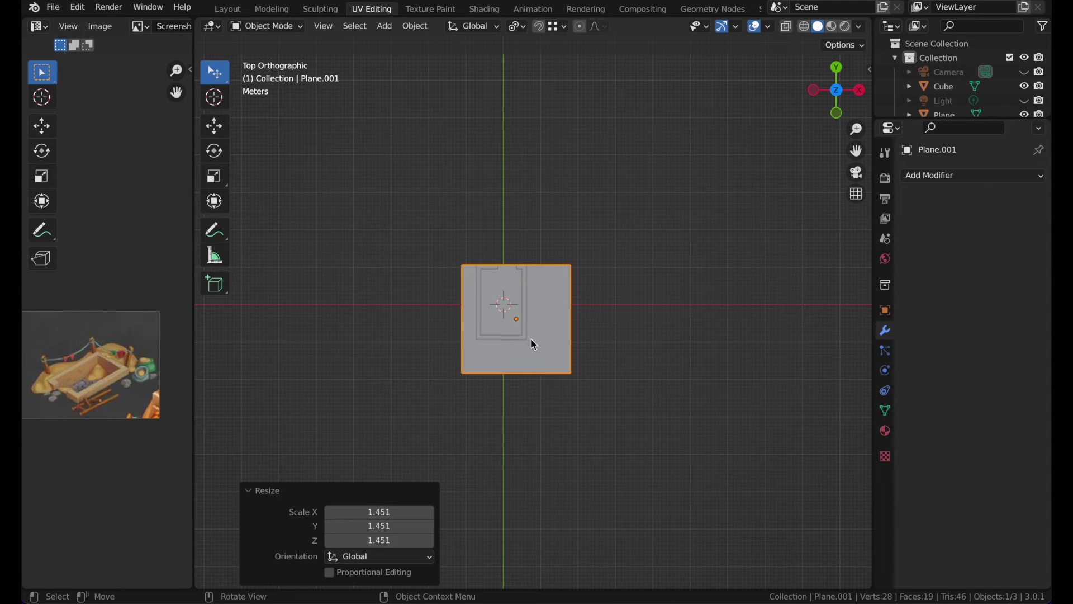
pyautogui.press('Tab')
pyautogui.rightClick(517, 267)
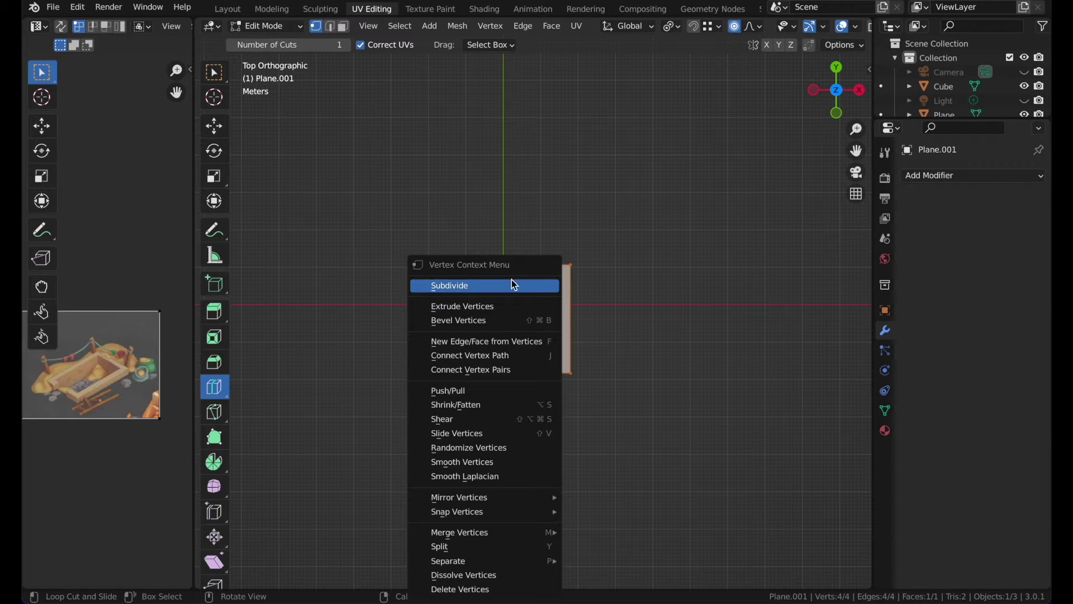
pyautogui.click(515, 279)
pyautogui.rightClick(512, 282)
pyautogui.click(512, 282)
pyautogui.rightClick(515, 284)
pyautogui.click(515, 285)
pyautogui.rightClick(512, 282)
pyautogui.click(513, 283)
pyautogui.scroll(4, 513, 282)
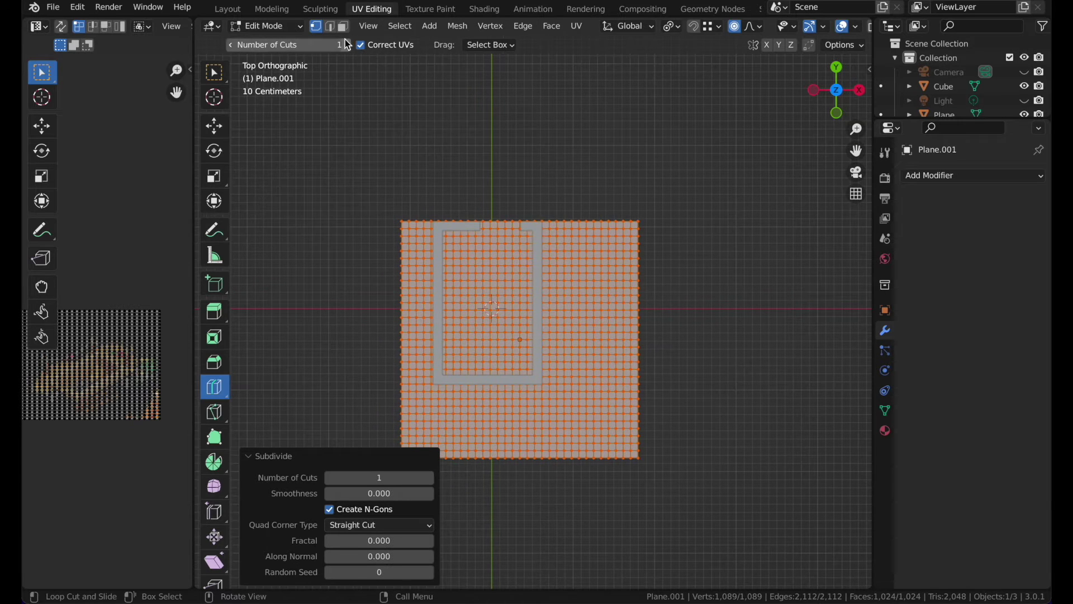
# - Delete the grid faces in the corner region over the box, including those hidden in solid shading, to leave an L-shaped plane
pyautogui.click(218, 82)
pyautogui.click(401, 168)
pyautogui.moveTo(400, 167); pyautogui.dragTo(545, 395)
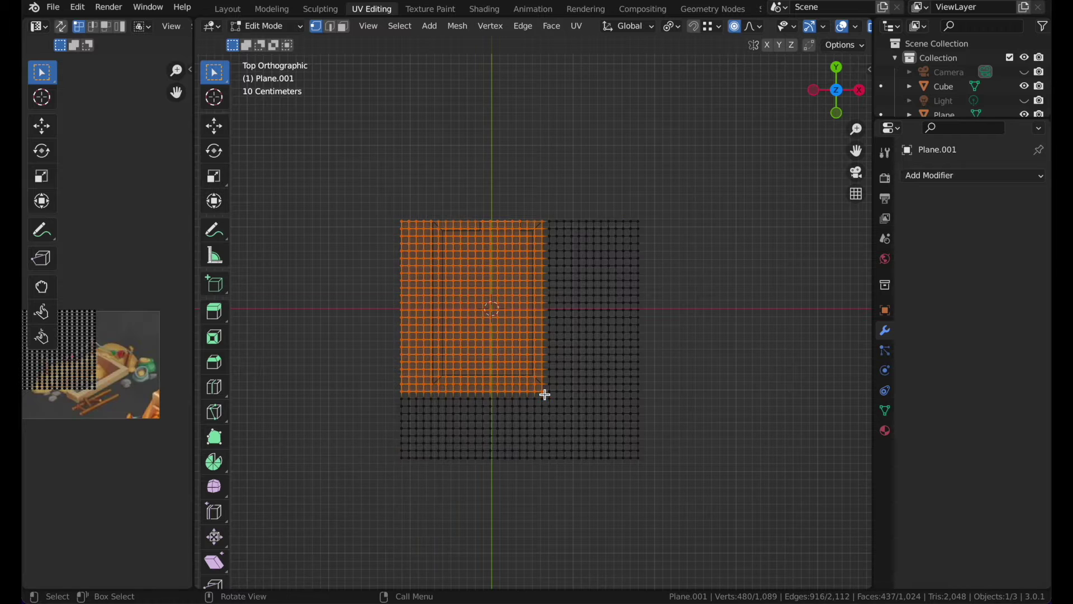
pyautogui.click(343, 36)
pyautogui.press('x')
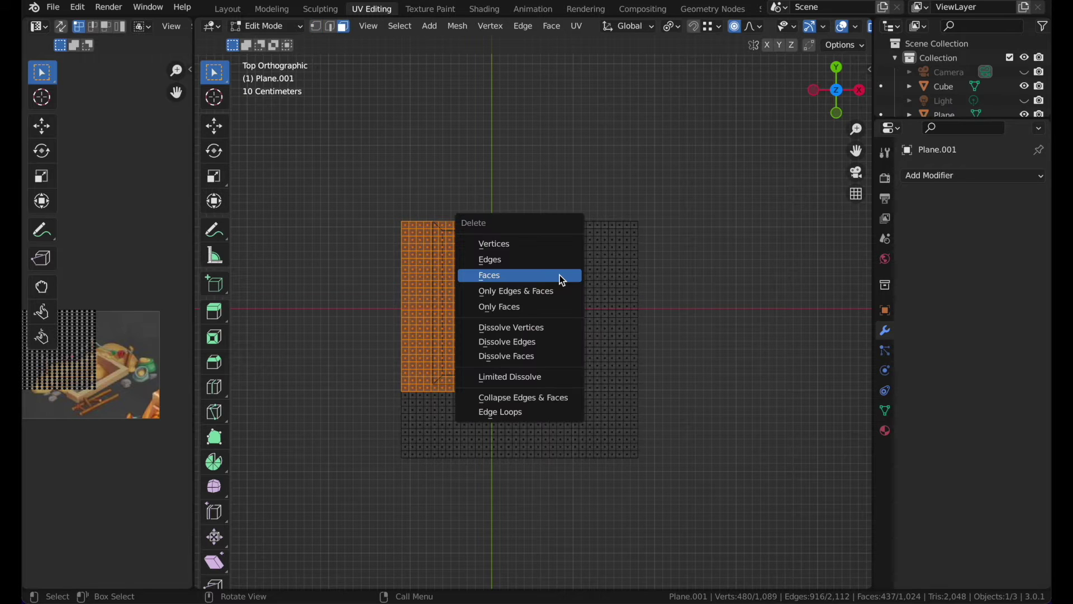
pyautogui.click(559, 275)
pyautogui.press('z')
pyautogui.click(584, 276)
# - Shift the L-shaped plane slightly away so that it clears the two adjoining sides of the box
pyautogui.press('Tab')
pyautogui.press('g')
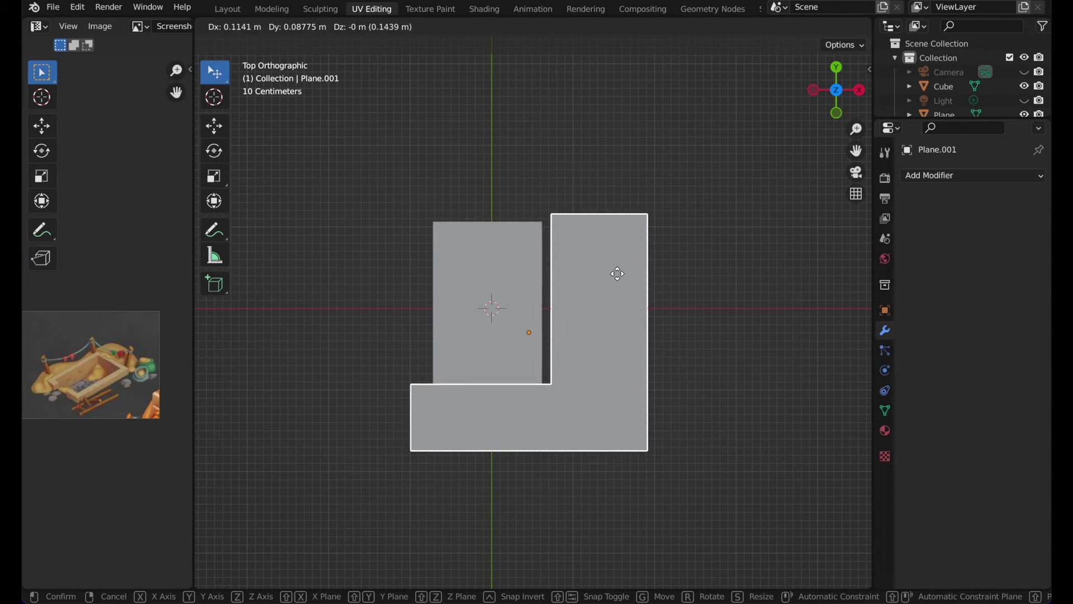
pyautogui.click(612, 274)
# - Raise parts of the L-shaped plane along Z with proportional editing to form smooth mounds around the box
pyautogui.press('Tab')
pyautogui.hscroll(10, 452, 290)
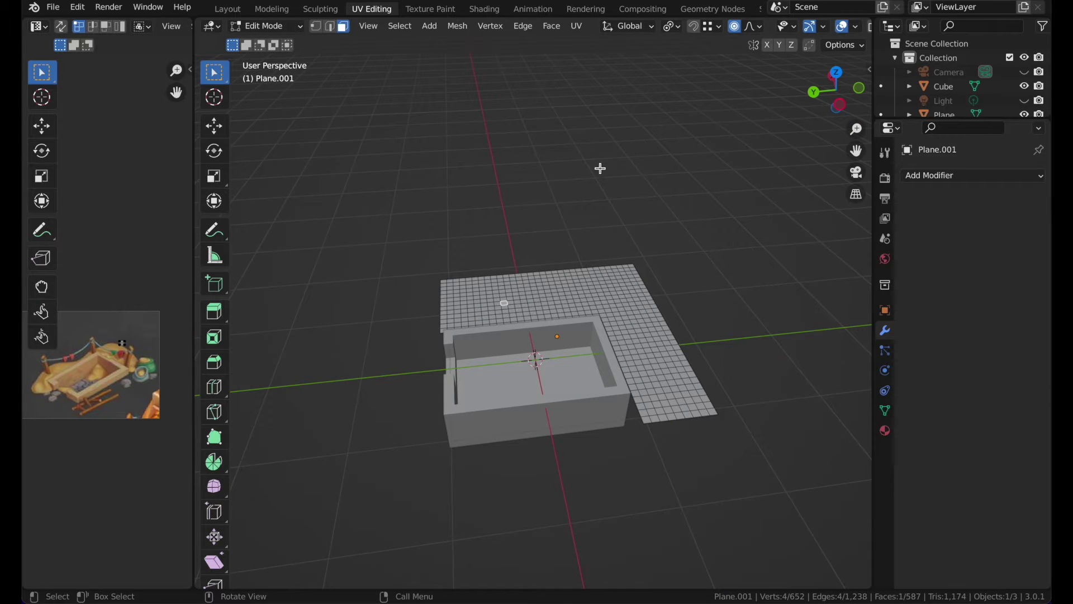
pyautogui.press('g')
pyautogui.press('z')
pyautogui.click(603, 149)
pyautogui.press('Tab')
# - Add a Solidify modifier to the mounded plane with a thickness of 0.15 m
pyautogui.click(917, 176)
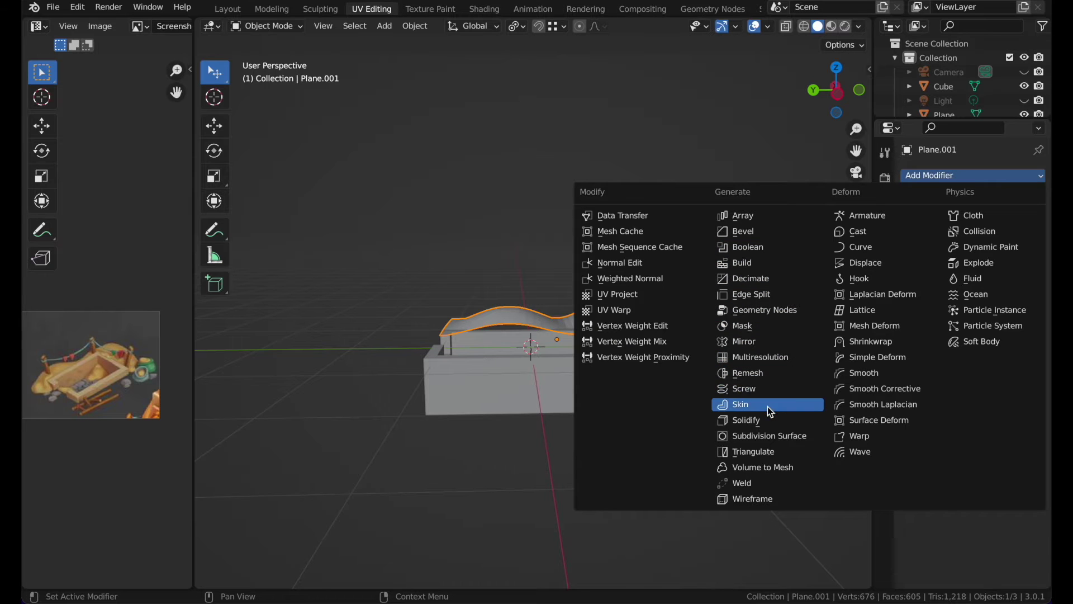
pyautogui.click(749, 420)
pyautogui.moveTo(991, 238); pyautogui.dragTo(1023, 238)
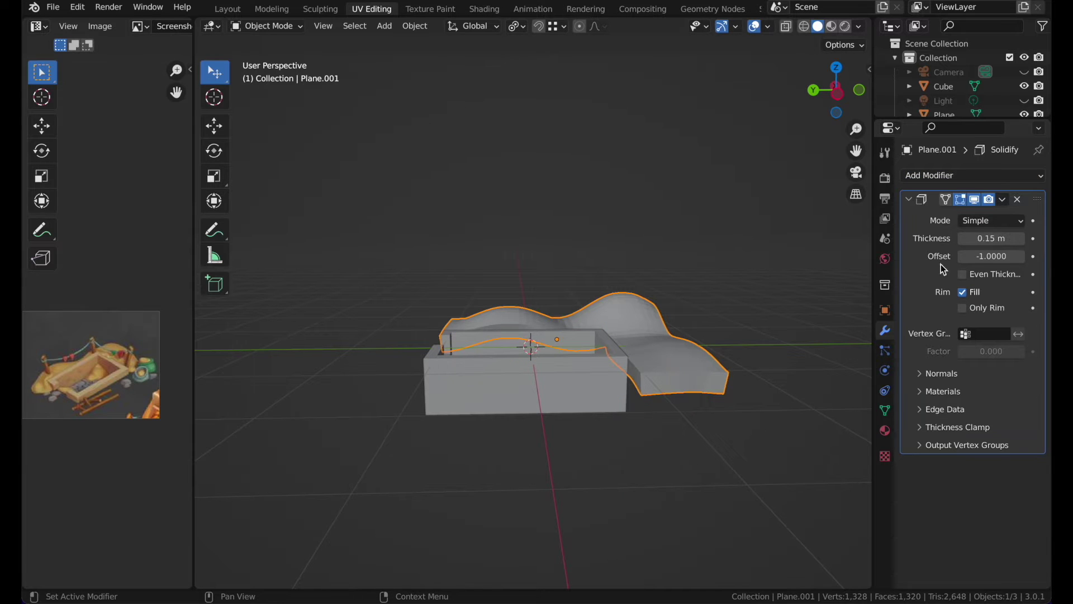
pyautogui.click(640, 322)
# - Pull the end of the terrain's long arm outward about 0.33 m along Y with proportional editing to round it
pyautogui.scroll(10, 639, 322)
pyautogui.press('Tab')
pyautogui.hscroll(-8, 640, 322)
pyautogui.scroll(-8, 640, 322)
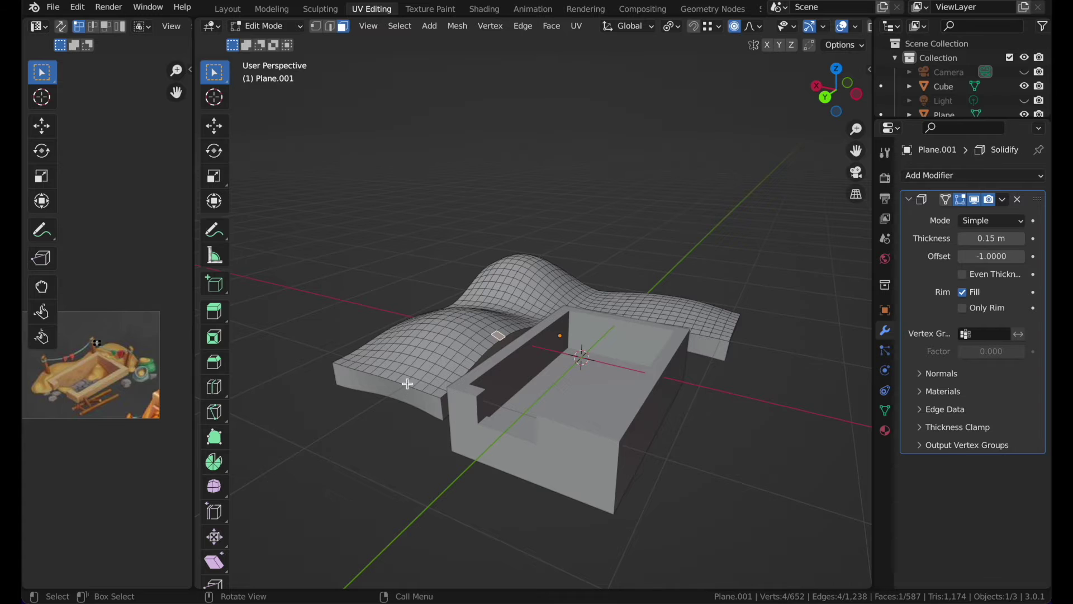
pyautogui.click(407, 383)
pyautogui.scroll(5, 407, 383)
pyautogui.press('KP_7')
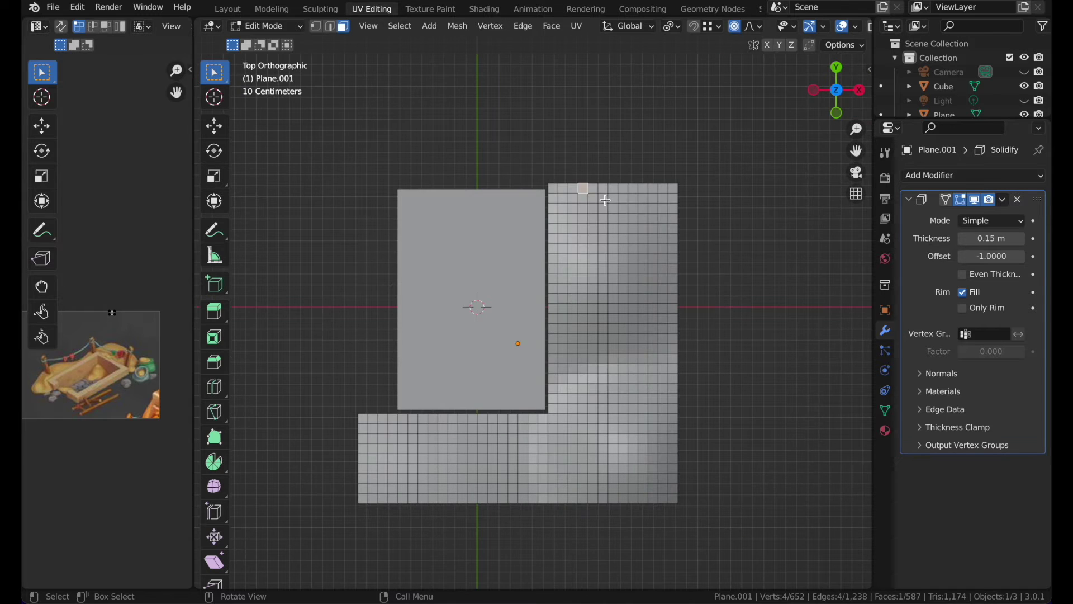
pyautogui.press('g')
pyautogui.press('y')
pyautogui.scroll(7, 608, 148)
pyautogui.click(610, 148)
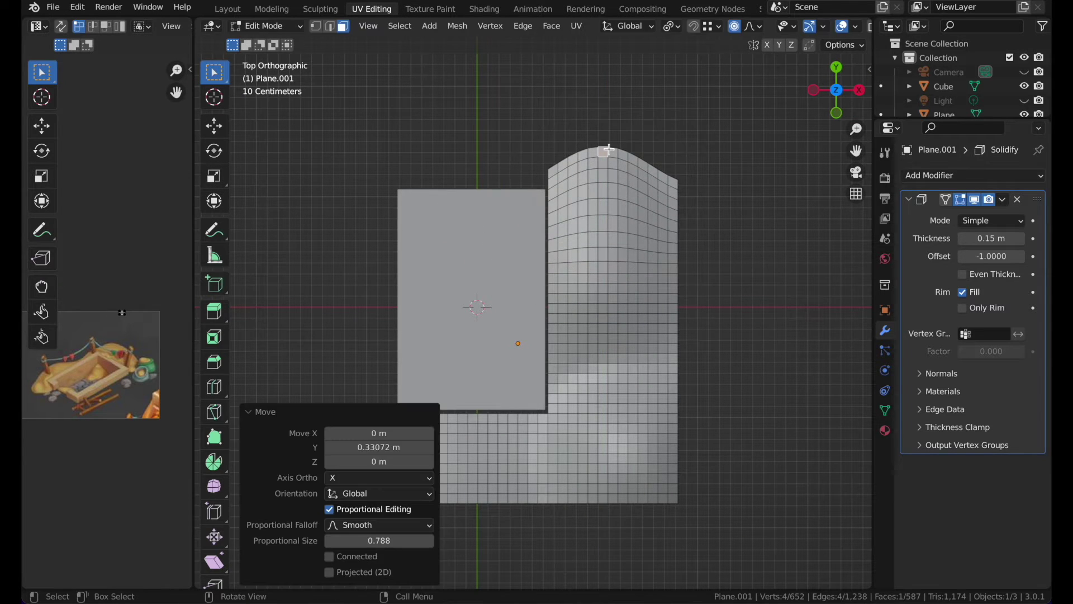
# - Pull the end of the terrain's shorter arm outward along X with proportional editing to round it
pyautogui.press('Tab')
pyautogui.scroll(-8, 609, 149)
pyautogui.press('Tab')
pyautogui.press('KP_7')
pyautogui.press('g')
pyautogui.press('x')
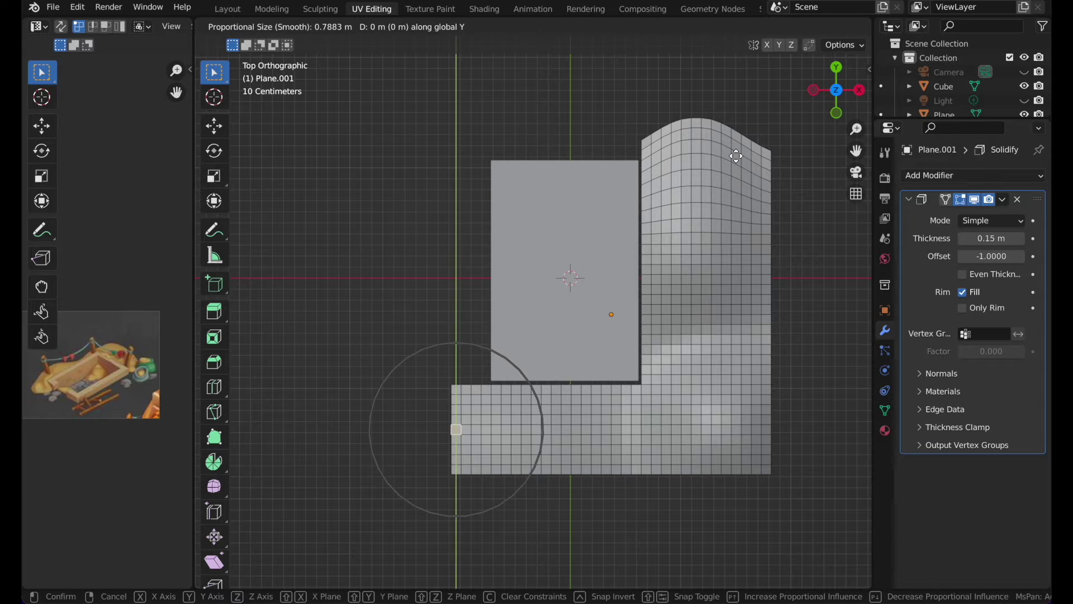
pyautogui.click(723, 158)
# - Raise a face on the terrain's shorter arm about 0.23 m along Z with proportional editing to form another mound
pyautogui.moveTo(721, 159); pyautogui.dragTo(715, 83, button='middle')
pyautogui.click(500, 320)
pyautogui.click(833, 103)
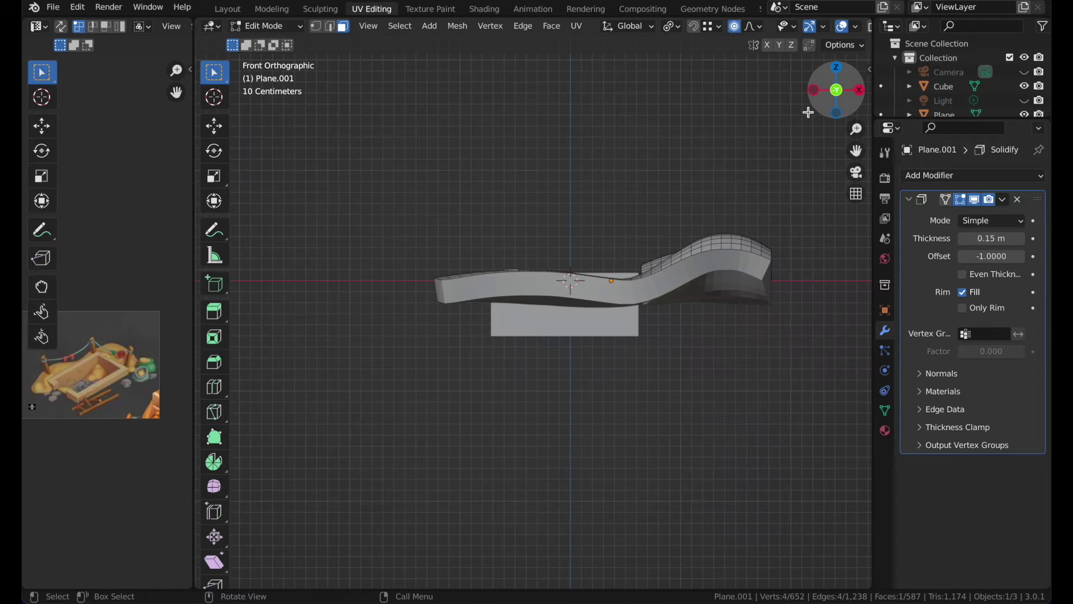
pyautogui.press('g')
pyautogui.press('z')
pyautogui.click(690, 116)
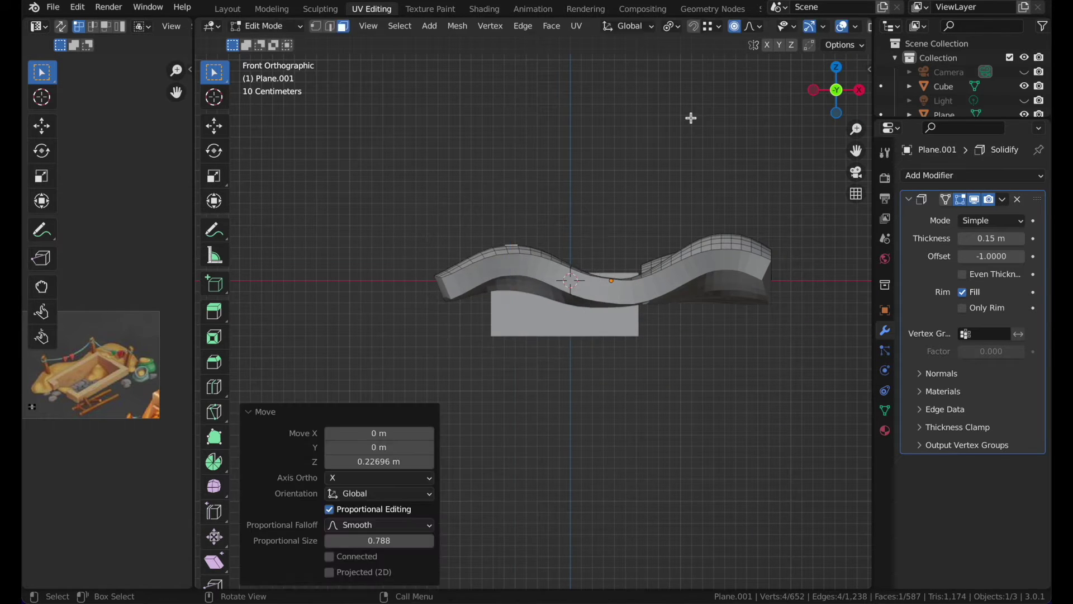
# - Shade the terrain object smooth and deselect it
pyautogui.press('Tab')
pyautogui.hscroll(-10, 647, 134)
pyautogui.click(646, 134)
pyautogui.scroll(-5, 646, 134)
pyautogui.scroll(5, 646, 134)
pyautogui.moveTo(646, 134); pyautogui.dragTo(635, 257, button='middle')
pyautogui.click(634, 257)
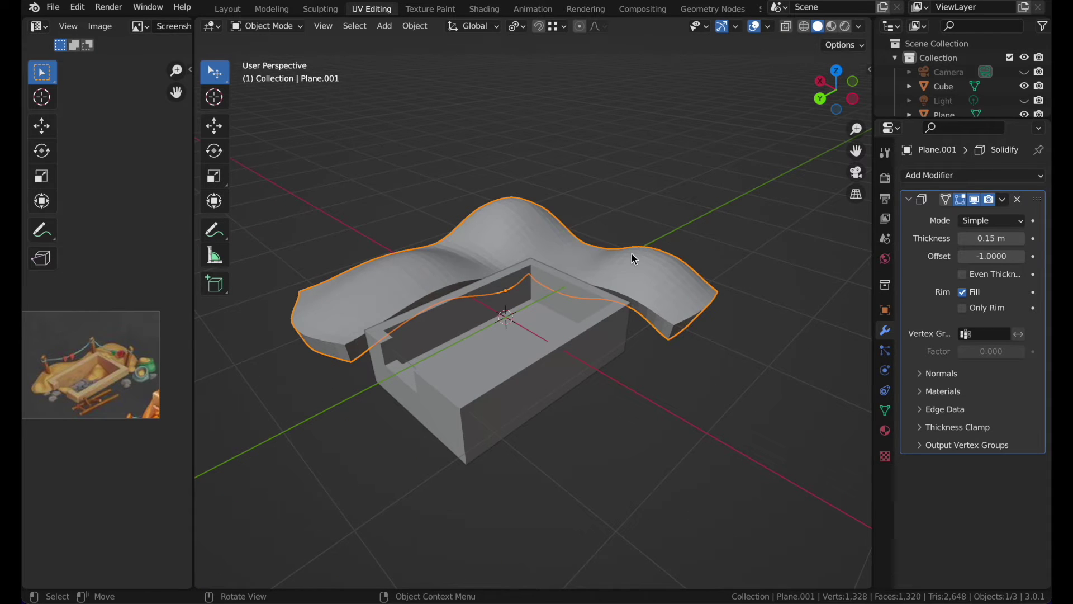
pyautogui.rightClick(634, 259)
pyautogui.click(632, 254)
pyautogui.click(655, 211)
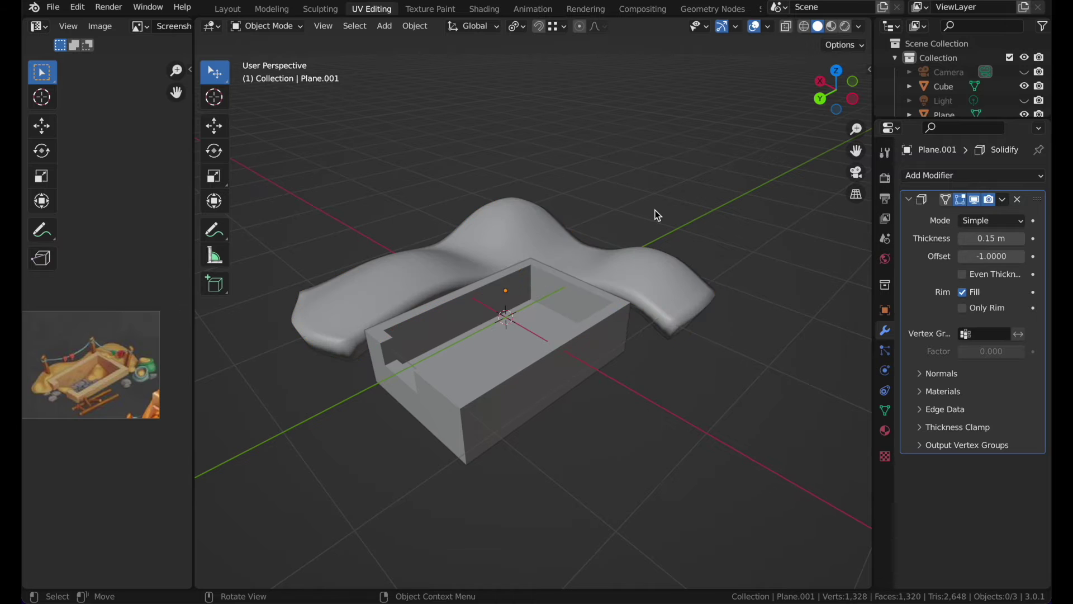
# - Enable Auto Smooth at 30° for the terrain's normals
pyautogui.click(886, 413)
pyautogui.click(672, 172)
pyautogui.hscroll(10, 671, 172)
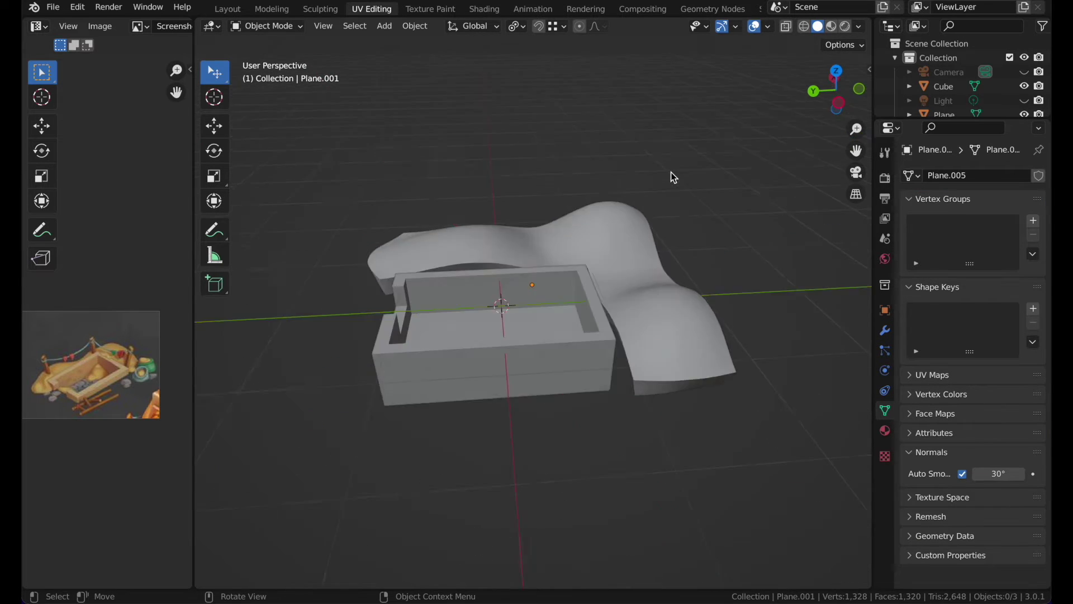
pyautogui.hscroll(-10, 671, 172)
pyautogui.click(671, 172)
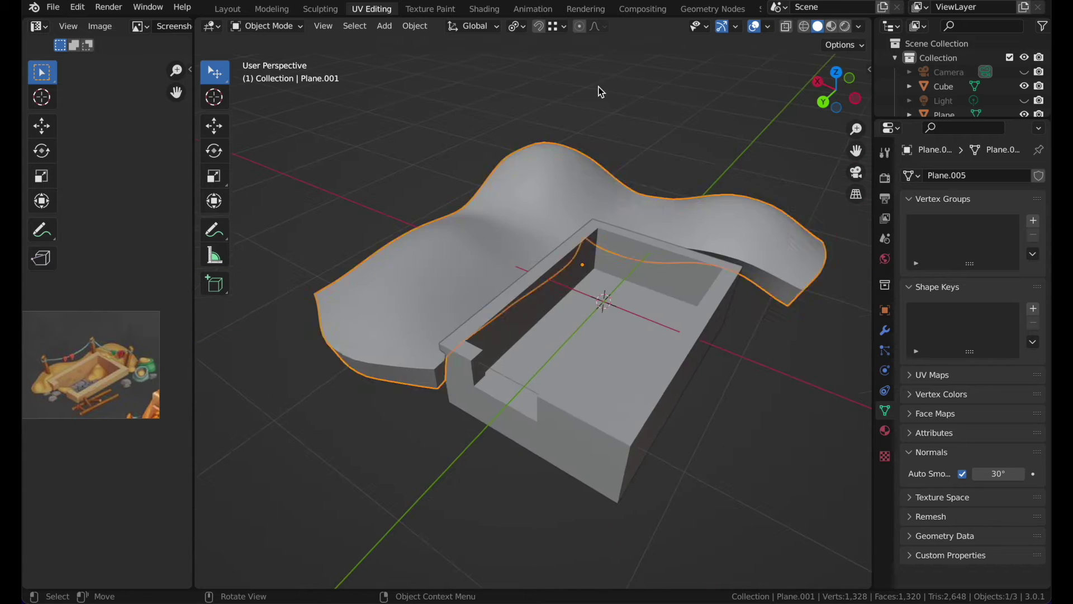
pyautogui.click(598, 87)
pyautogui.hscroll(5, 598, 88)
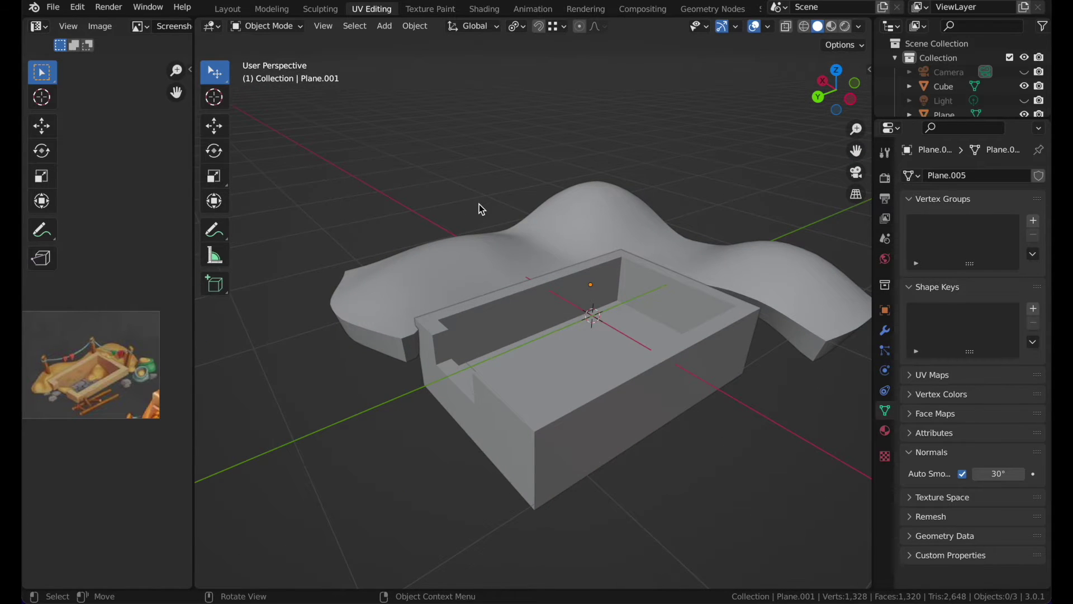
# - Add a cube, scale it down and move it over the terrain beside the box
pyautogui.hotkey('shift', 'a')
pyautogui.moveTo(478, 203)
pyautogui.click(519, 218)
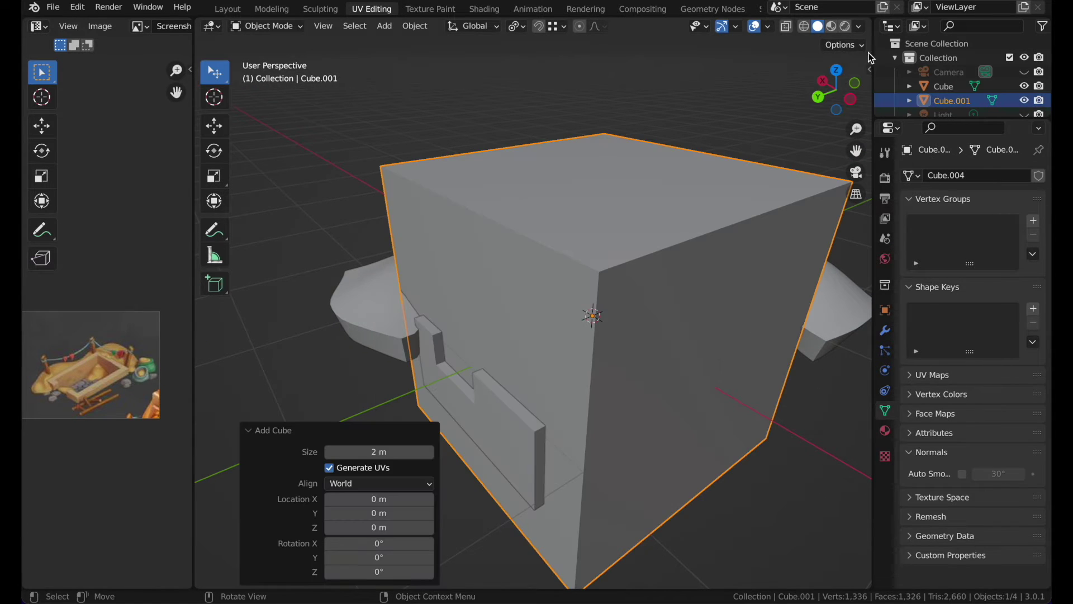
pyautogui.click(849, 103)
pyautogui.press('s')
pyautogui.click(612, 268)
pyautogui.press('g')
pyautogui.click(503, 224)
# - Shrink the cube further, stretch it about 7.47 times along Z into a post, and move it about 1.21 m along X onto the mound
pyautogui.press('s')
pyautogui.click(519, 244)
pyautogui.press('s')
pyautogui.press('z')
pyautogui.press('Return')
pyautogui.press('ctrl+KP_1')
pyautogui.press('g')
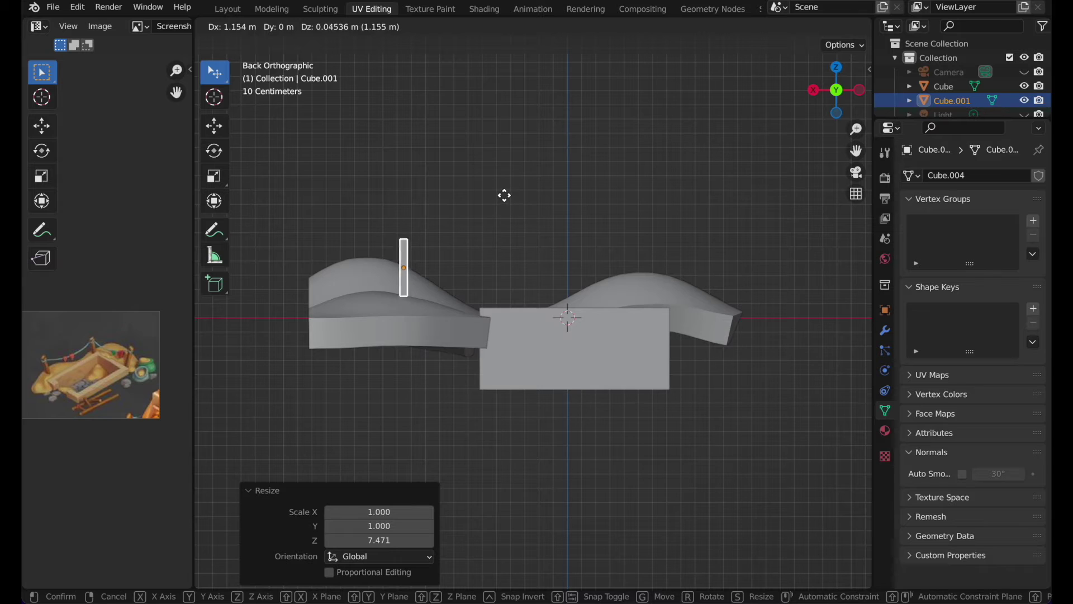
pyautogui.click(498, 197)
# - Tilt the post by about -10.8° in the side view and reposition it on the mound
pyautogui.hscroll(10, 498, 197)
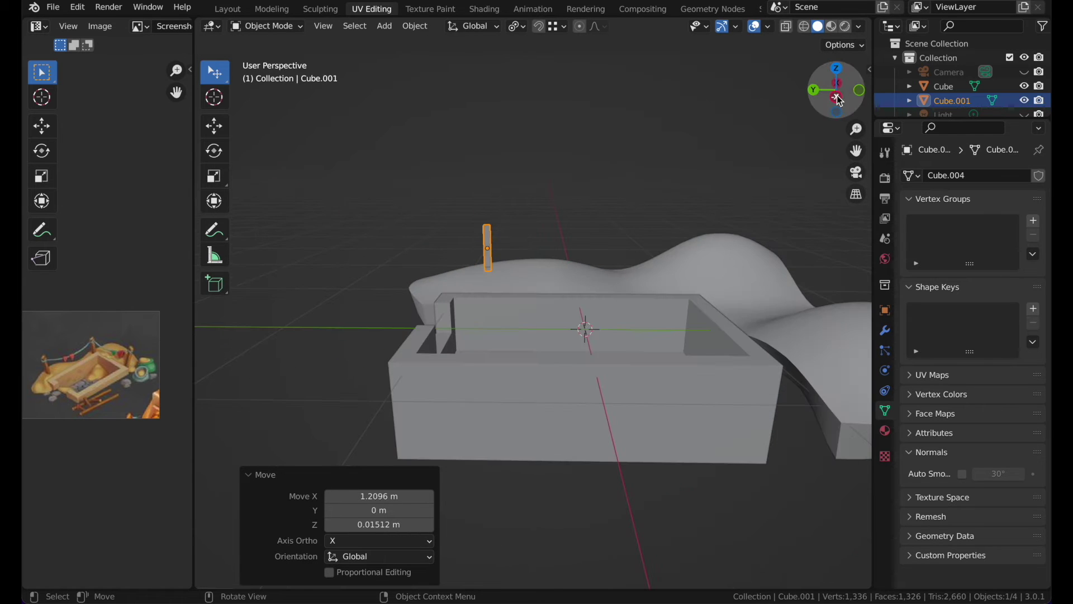
pyautogui.click(840, 100)
pyautogui.press('r')
pyautogui.click(584, 116)
pyautogui.press('g')
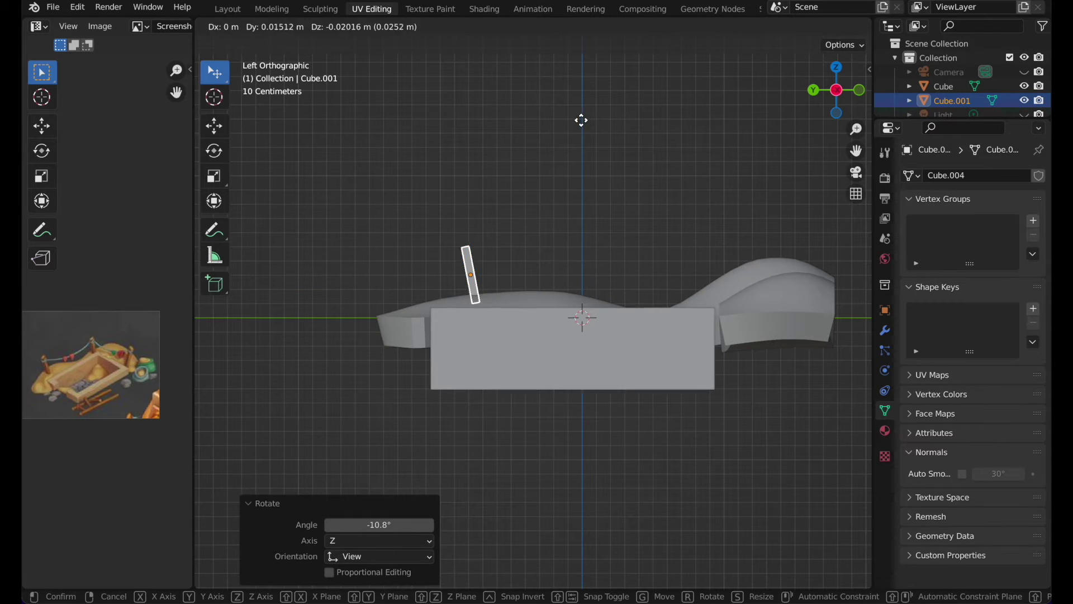
pyautogui.click(574, 117)
# - Enlarge the post's top face about 1.37 times and recess an inset of it scaled to 0.8
pyautogui.click(519, 141)
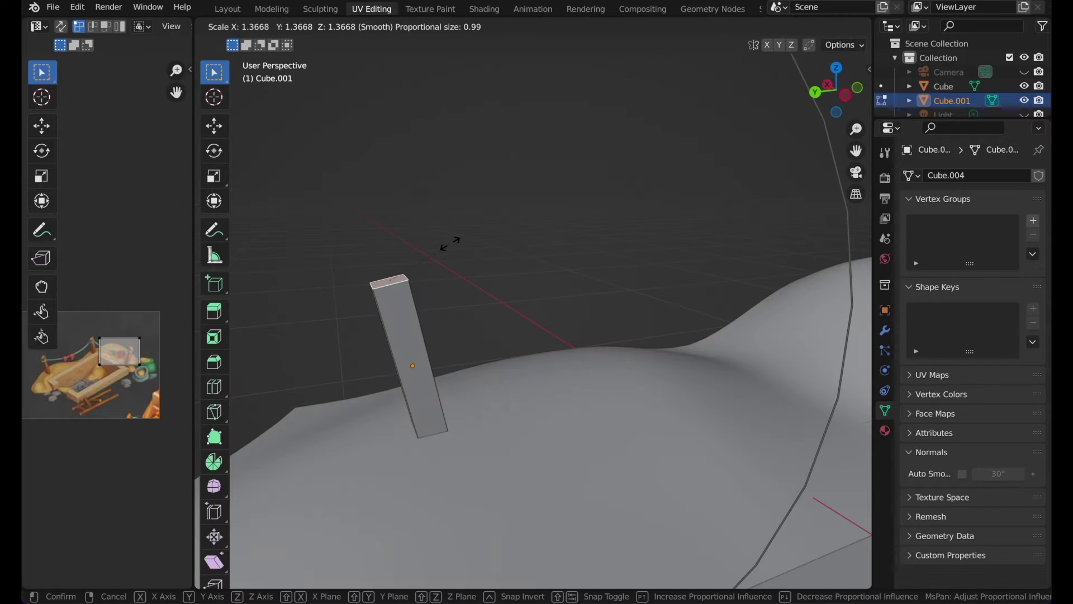
pyautogui.click(450, 244)
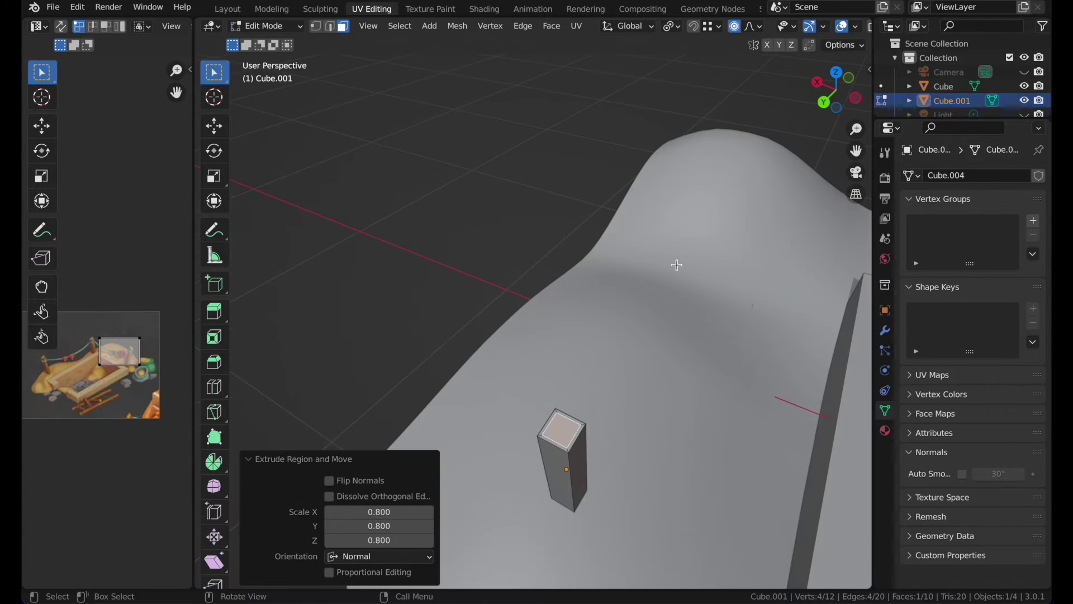
pyautogui.moveTo(676, 265); pyautogui.dragTo(431, 330, button='middle')
pyautogui.press('e')
pyautogui.click(675, 272)
pyautogui.press('Tab')
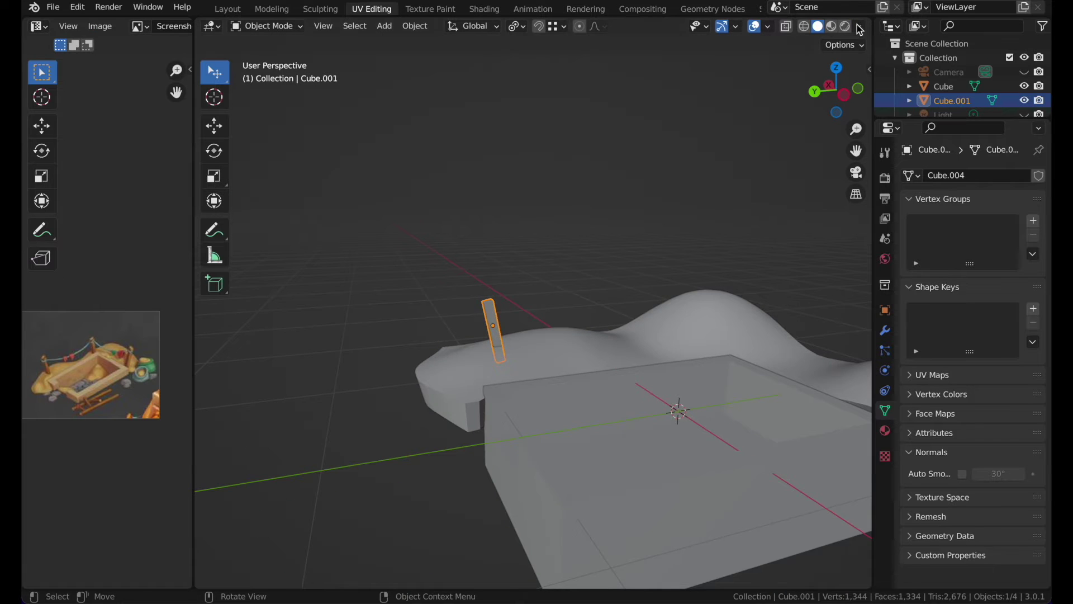
# - Place two copies of the post on the other mounds, moving and rotating the last one to fit the shorter arm's mound
pyautogui.click(848, 96)
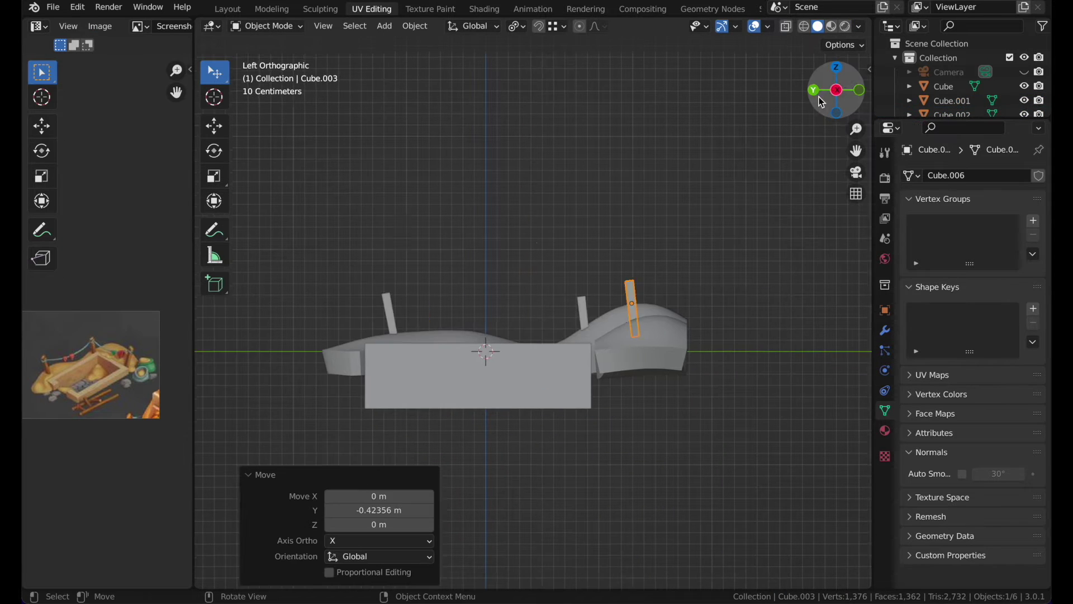
pyautogui.click(816, 95)
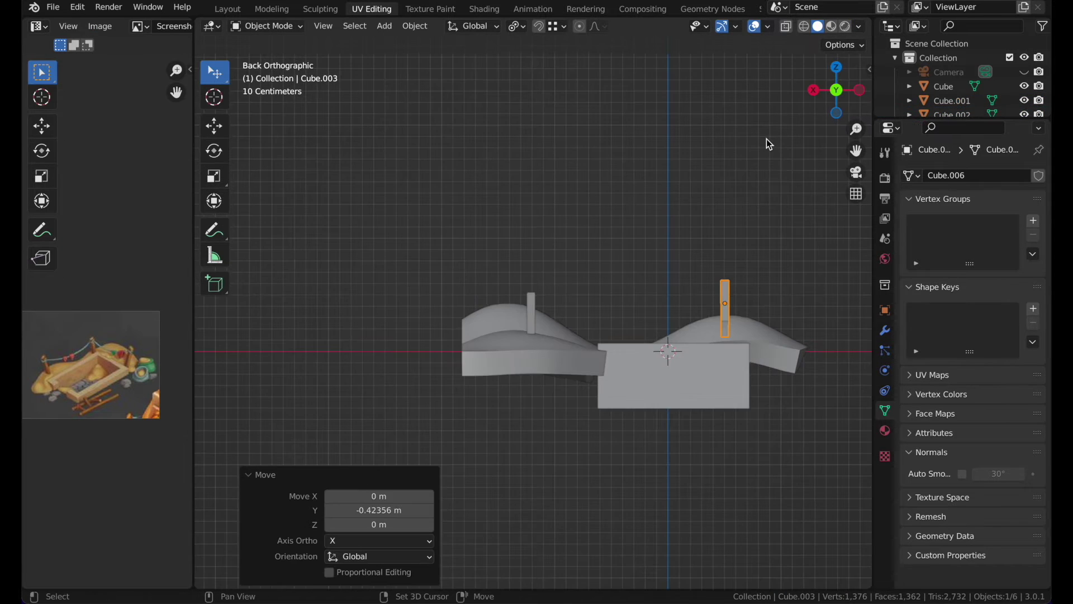
pyautogui.keyDown('shift'); pyautogui.hscroll(3, 766, 138); pyautogui.keyUp('shift')
pyautogui.press('g')
pyautogui.click(705, 204)
pyautogui.press('r')
pyautogui.click(754, 194)
pyautogui.press('g')
pyautogui.click(784, 211)
pyautogui.click(758, 196)
# - Cut two closely spaced edge loops around the tilted post just below its top
pyautogui.hscroll(10, 757, 196)
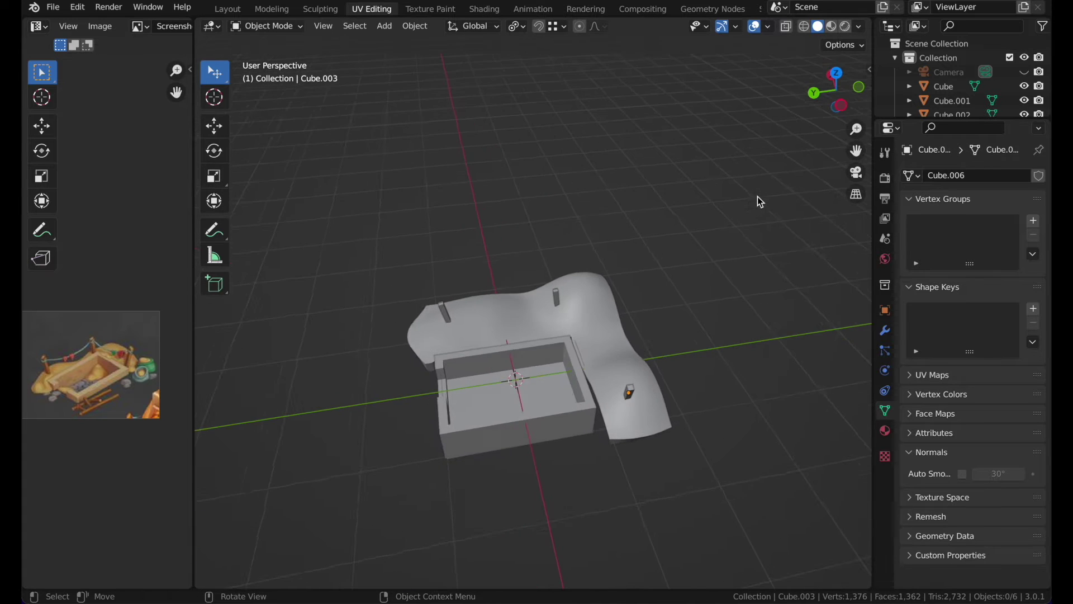
pyautogui.scroll(4, 757, 196)
pyautogui.keyDown('shift'); pyautogui.hscroll(-5, 757, 196); pyautogui.keyUp('shift')
pyautogui.hscroll(-5, 757, 197)
pyautogui.keyDown('shift'); pyautogui.hscroll(-4, 757, 196); pyautogui.keyUp('shift')
pyautogui.scroll(4, 756, 197)
pyautogui.hscroll(5, 757, 197)
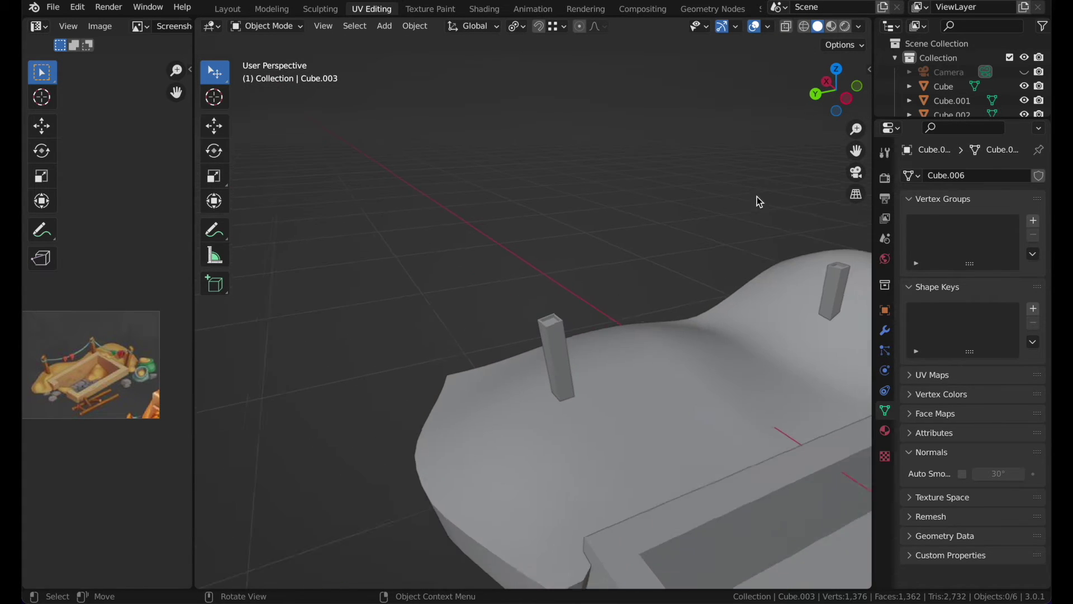
pyautogui.scroll(-3, 605, 278)
pyautogui.scroll(4, 605, 277)
pyautogui.click(560, 327)
pyautogui.press('Tab')
pyautogui.click(215, 387)
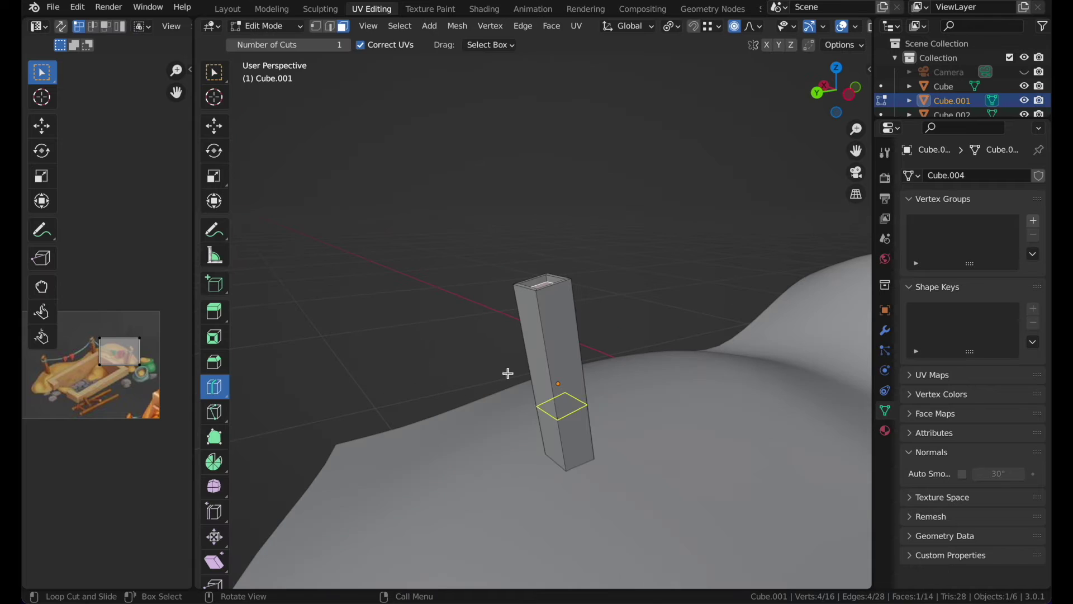
pyautogui.click(523, 371)
pyautogui.press('Tab')
# - Cut two edge loops just below the top of the middle post, sliding the last by a factor of -0.944
pyautogui.scroll(-3, 609, 273)
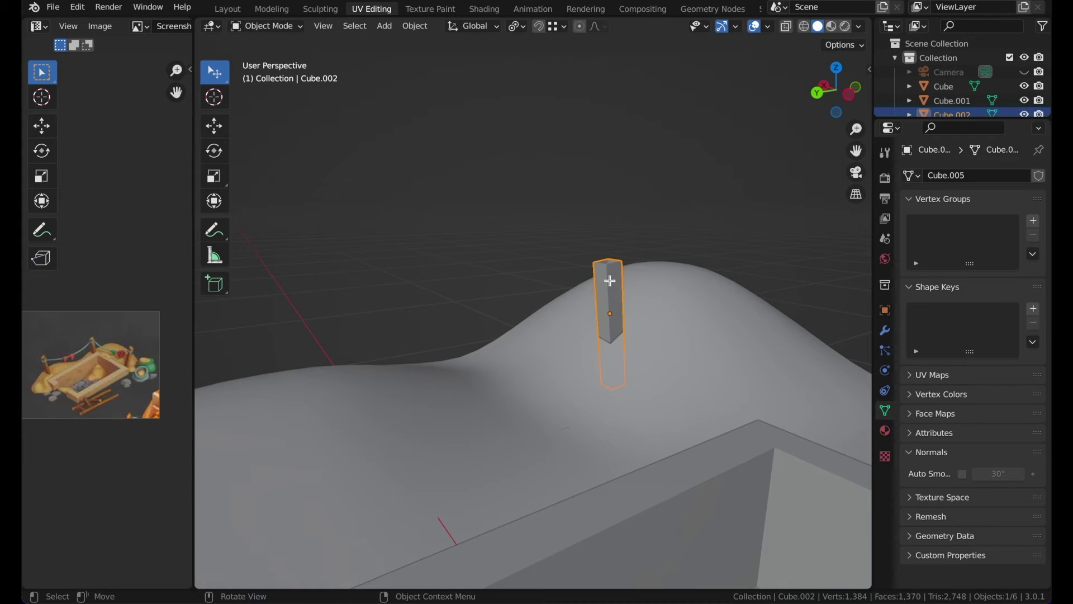
pyautogui.press('Tab')
pyautogui.moveTo(592, 289); pyautogui.dragTo(666, 144)
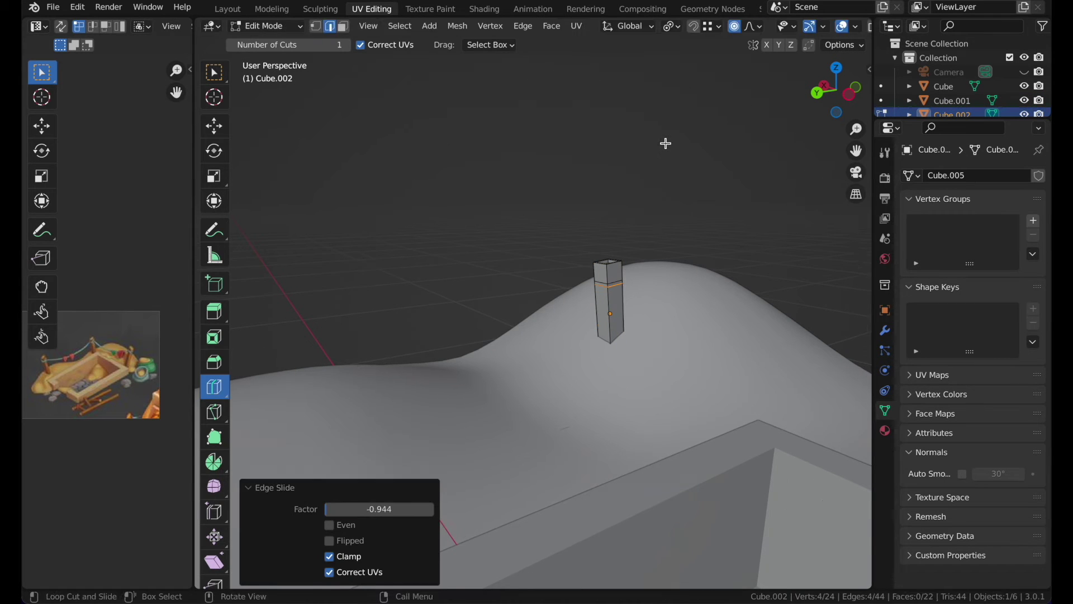
# - Turn off proportional editing and cut two vertical edge loops along the tilted post's side, sliding the last by -0.294
pyautogui.keyDown('shift'); pyautogui.hscroll(5, 666, 144); pyautogui.keyUp('shift')
pyautogui.click(734, 26)
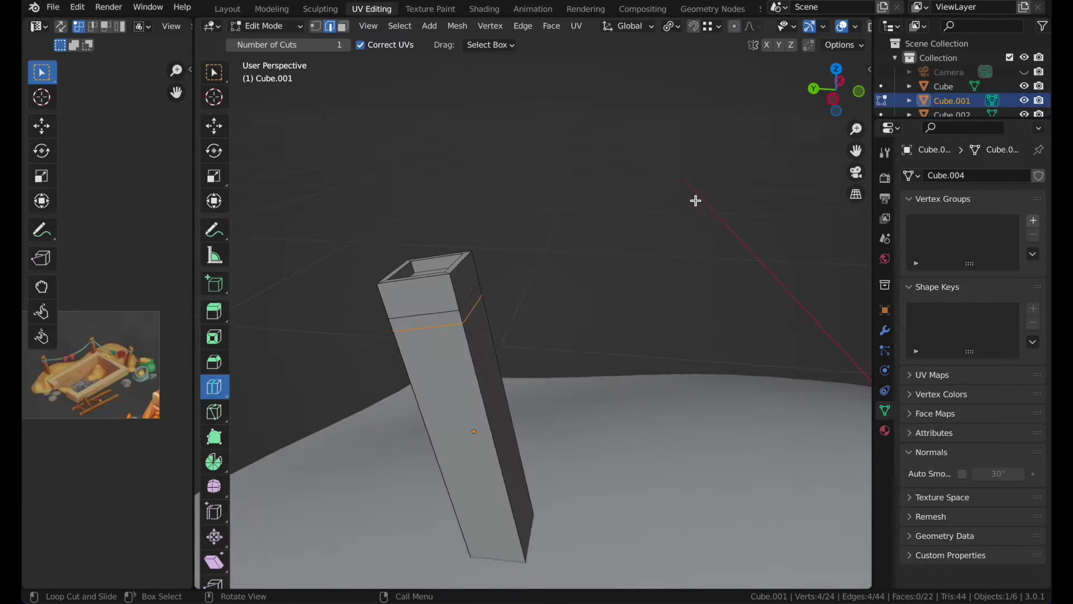
pyautogui.moveTo(695, 201); pyautogui.dragTo(515, 268, button='middle')
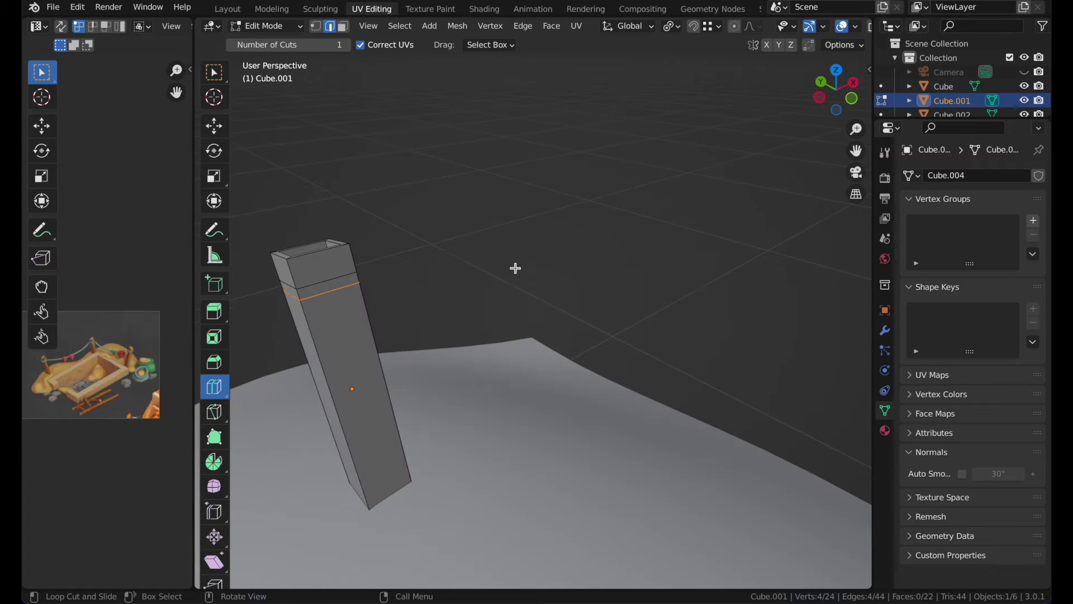
pyautogui.moveTo(315, 275); pyautogui.dragTo(427, 183)
pyautogui.moveTo(427, 182); pyautogui.dragTo(345, 63, button='middle')
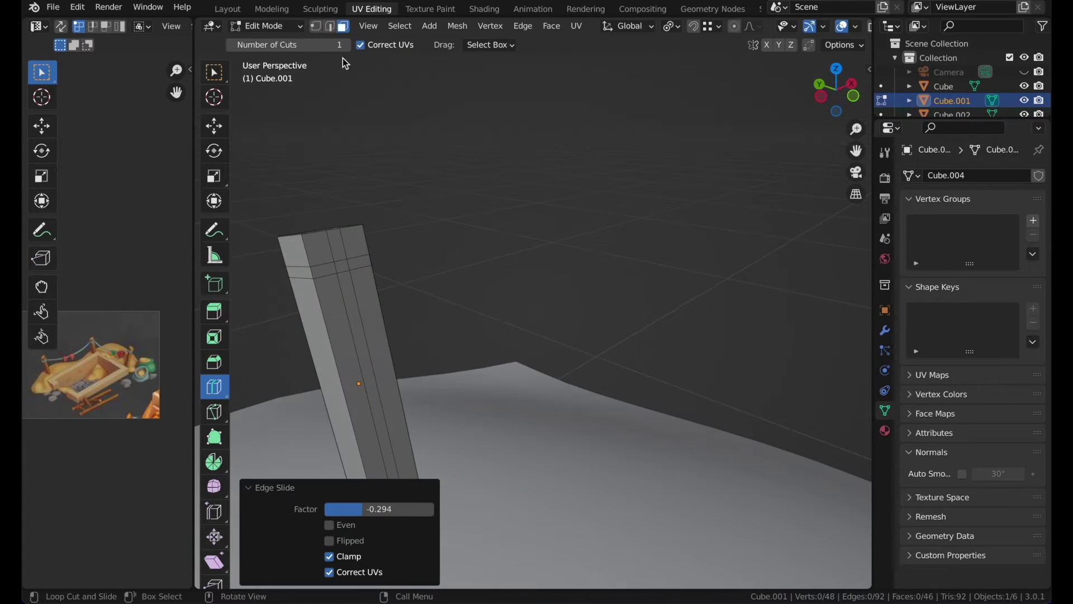
# - Select the narrow face band near the tilted post's top and extrude it outward into a raised collar
pyautogui.press('w')
pyautogui.keyDown('alt'); pyautogui.click(334, 270); pyautogui.keyUp('alt')
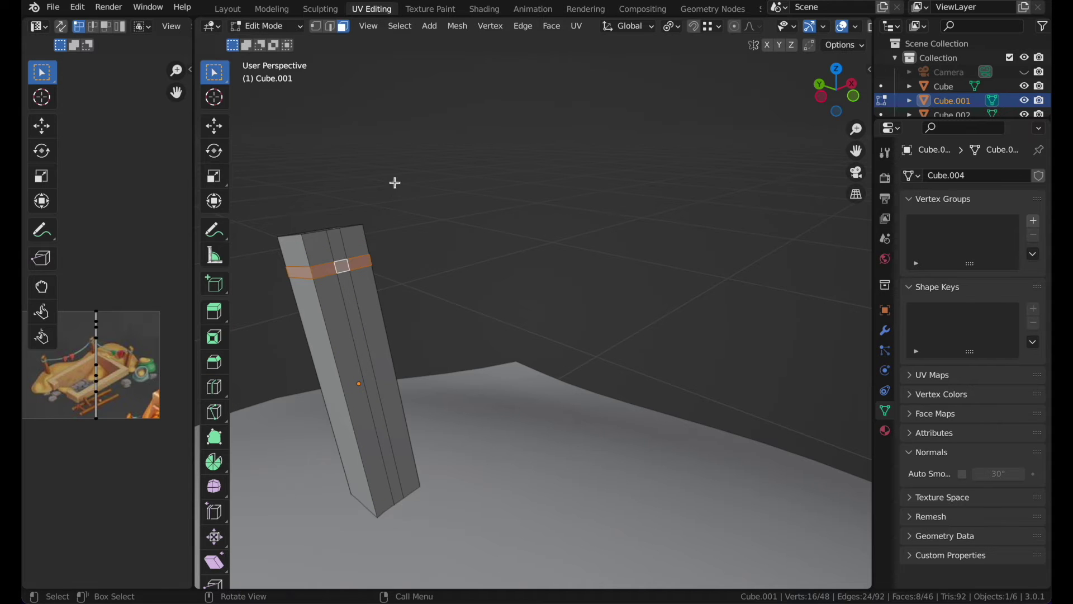
pyautogui.click(403, 176)
pyautogui.press('Tab')
pyautogui.scroll(-3, 405, 176)
pyautogui.hscroll(-5, 404, 175)
pyautogui.press('Tab')
pyautogui.scroll(3, 404, 176)
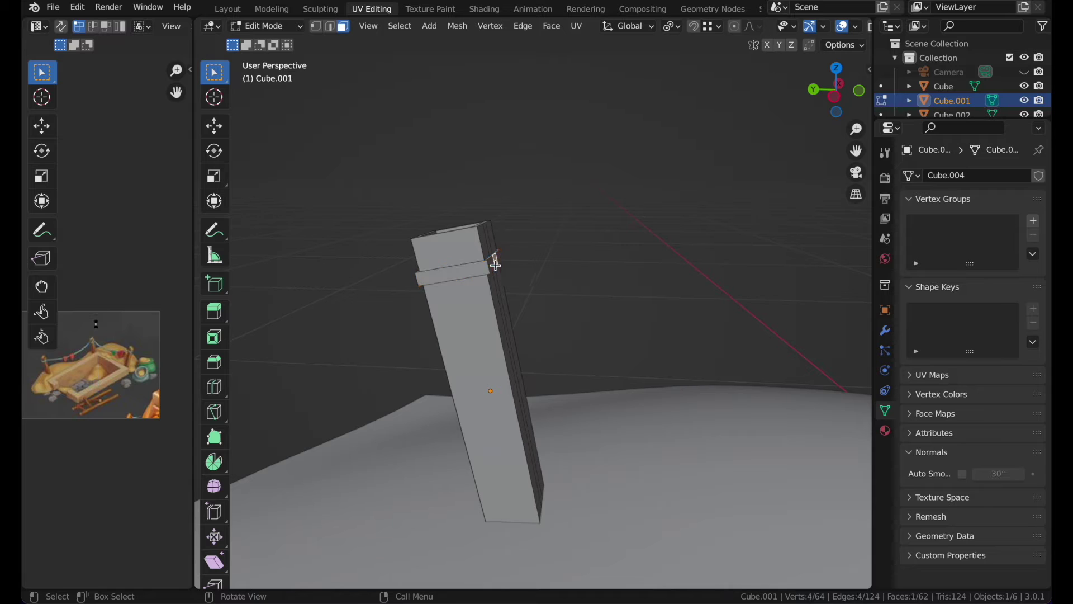
# - Extrude the small collar face repeatedly in side view into a sagging rope reaching the middle post, adjusting its end in wireframe
pyautogui.click(834, 96)
pyautogui.keyDown('shift'); pyautogui.hscroll(5, 667, 164); pyautogui.keyUp('shift')
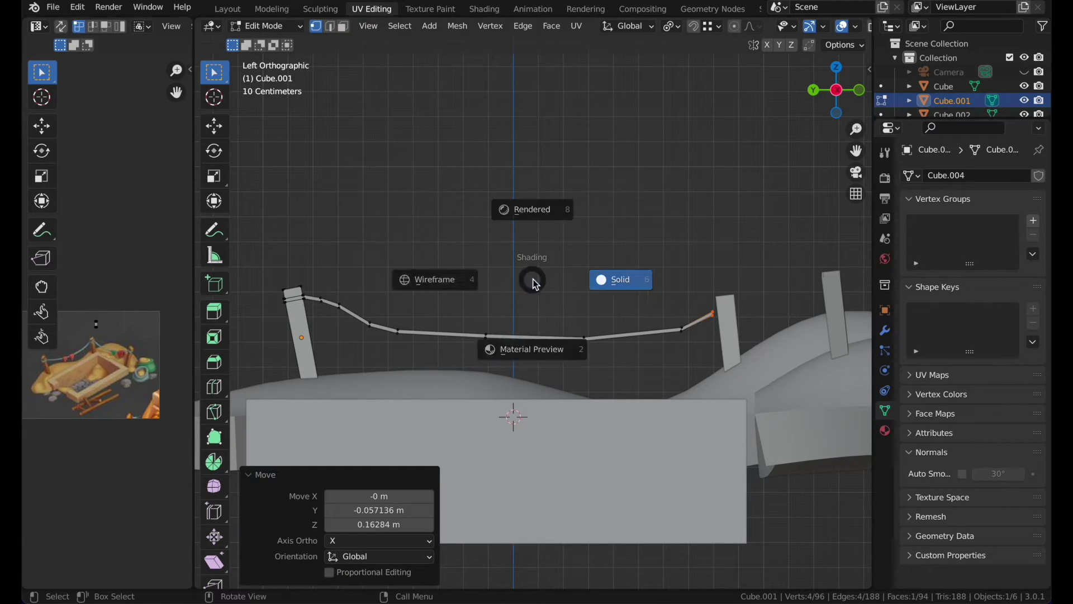
pyautogui.click(476, 279)
pyautogui.press('g')
pyautogui.click(462, 281)
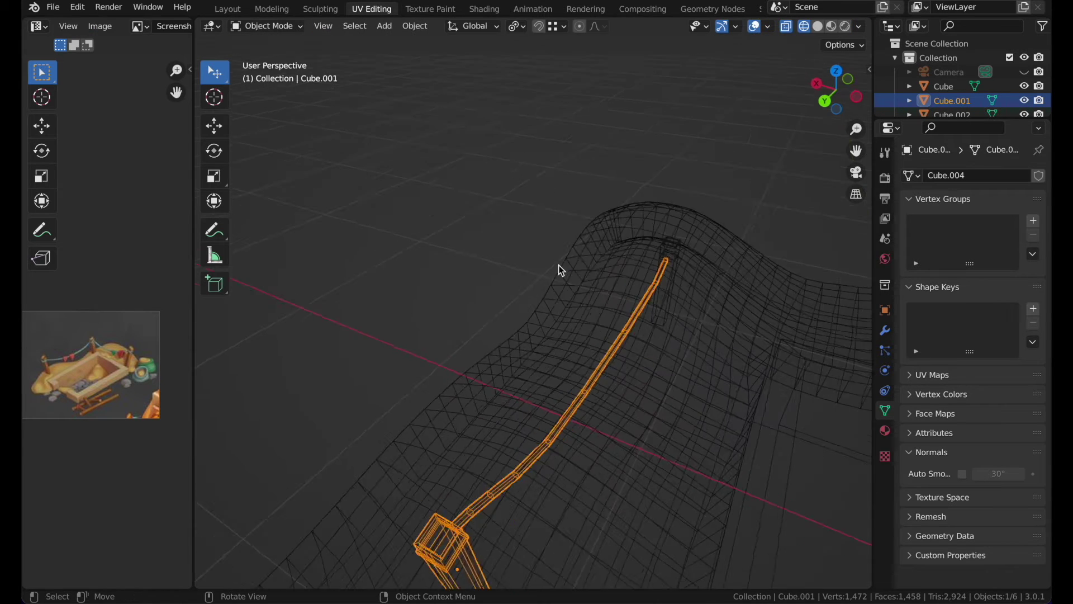
# - Open the middle post's mesh for editing near the rope's end
pyautogui.moveTo(560, 268)
pyautogui.mouseDown(button='middle')
pyautogui.moveTo(621, 263)
pyautogui.moveTo(613, 225)
pyautogui.moveTo(686, 320)
pyautogui.mouseUp(button='middle')
pyautogui.click(710, 336)
pyautogui.press('Tab')
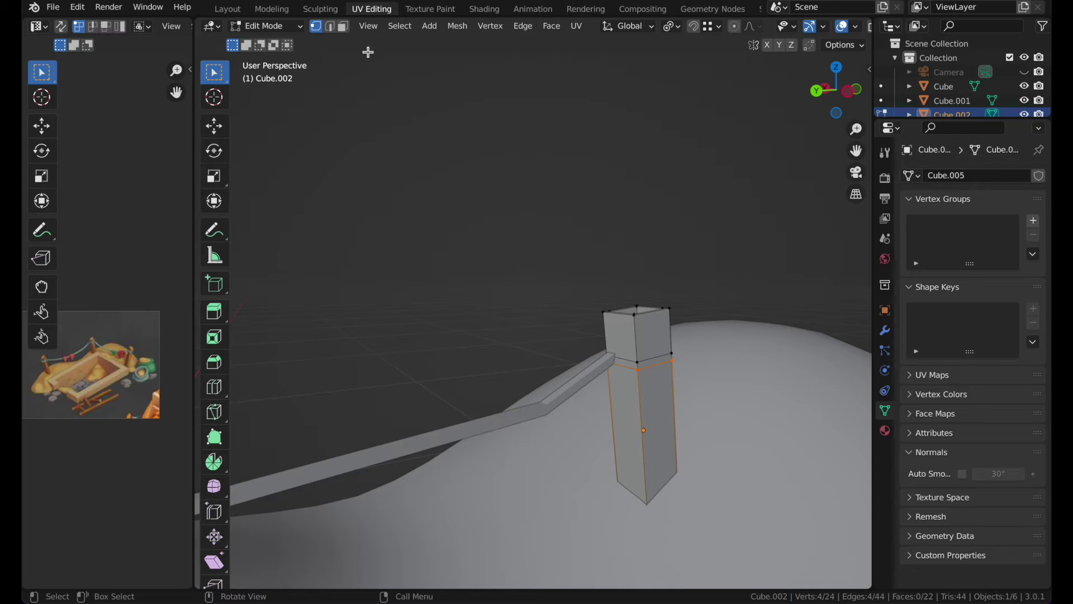
pyautogui.keyDown('alt'); pyautogui.click(642, 362); pyautogui.keyUp('alt')
pyautogui.press('e')
pyautogui.click(682, 280)
pyautogui.hotkey('ctrl', 'z')
# - Extrude the narrow face band near the middle post's top and scale it outward into a collar
pyautogui.keyDown('alt'); pyautogui.click(632, 368); pyautogui.keyUp('alt')
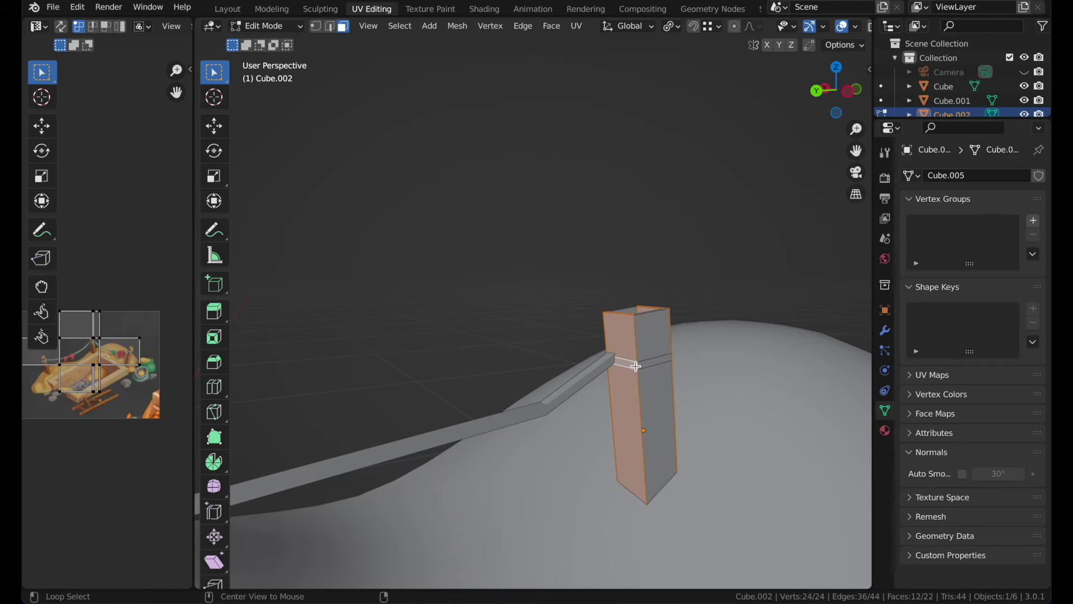
pyautogui.keyDown('alt'); pyautogui.click(638, 364); pyautogui.keyUp('alt')
pyautogui.moveTo(559, 263); pyautogui.dragTo(618, 254, button='middle')
pyautogui.press('e')
pyautogui.press('Escape')
pyautogui.press('s')
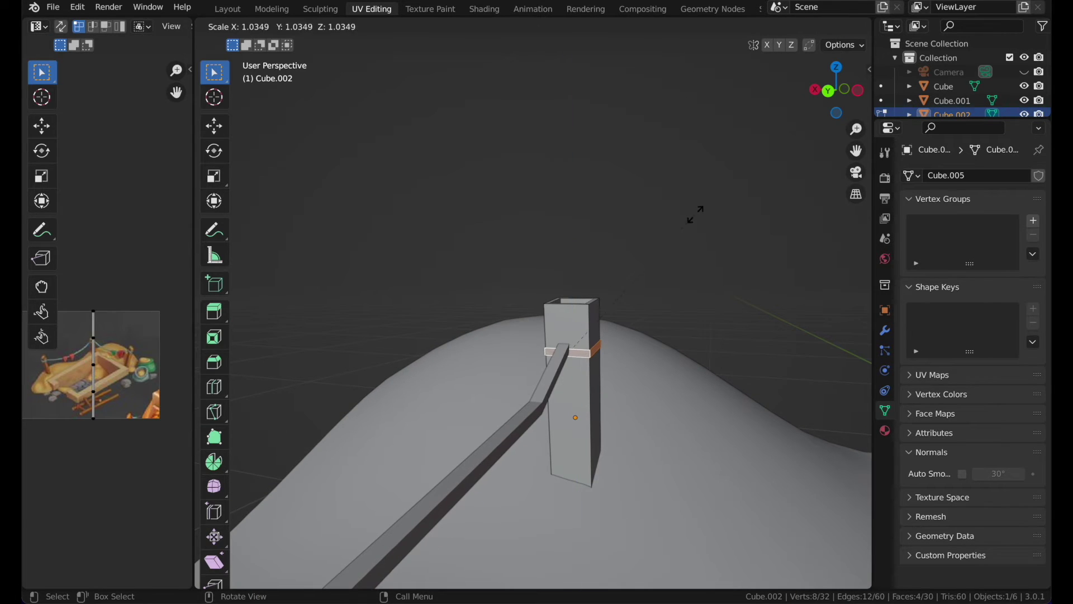
pyautogui.press('Escape')
pyautogui.press('Tab')
# - Run a second sagging rope from the middle post to the post on the shorter arm's mound
pyautogui.click(511, 339)
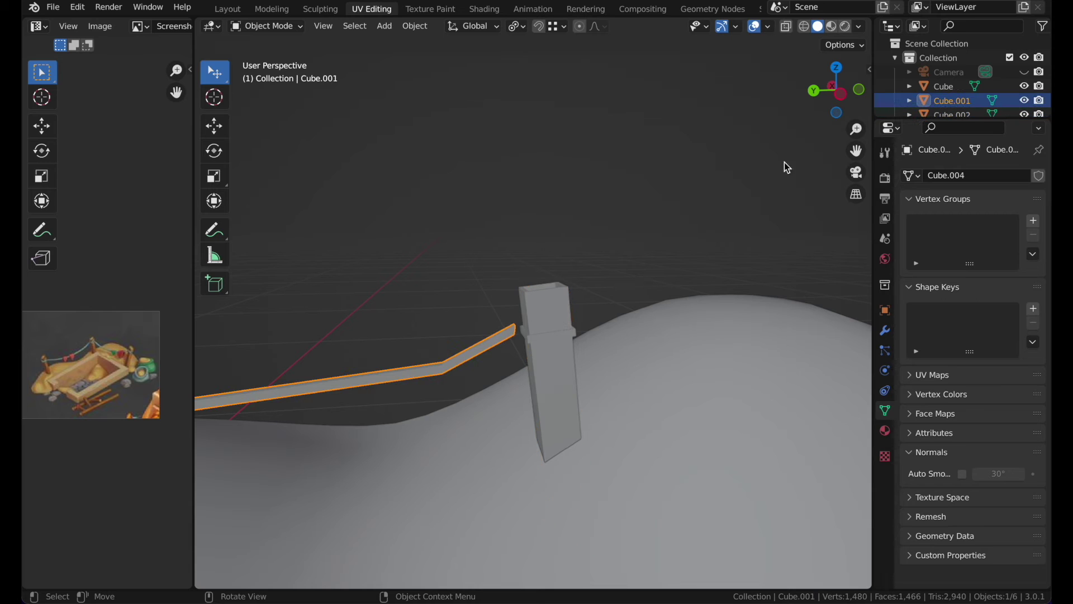
pyautogui.scroll(-12, 582, 232)
pyautogui.click(582, 231)
pyautogui.moveTo(582, 231); pyautogui.dragTo(596, 266, button='middle')
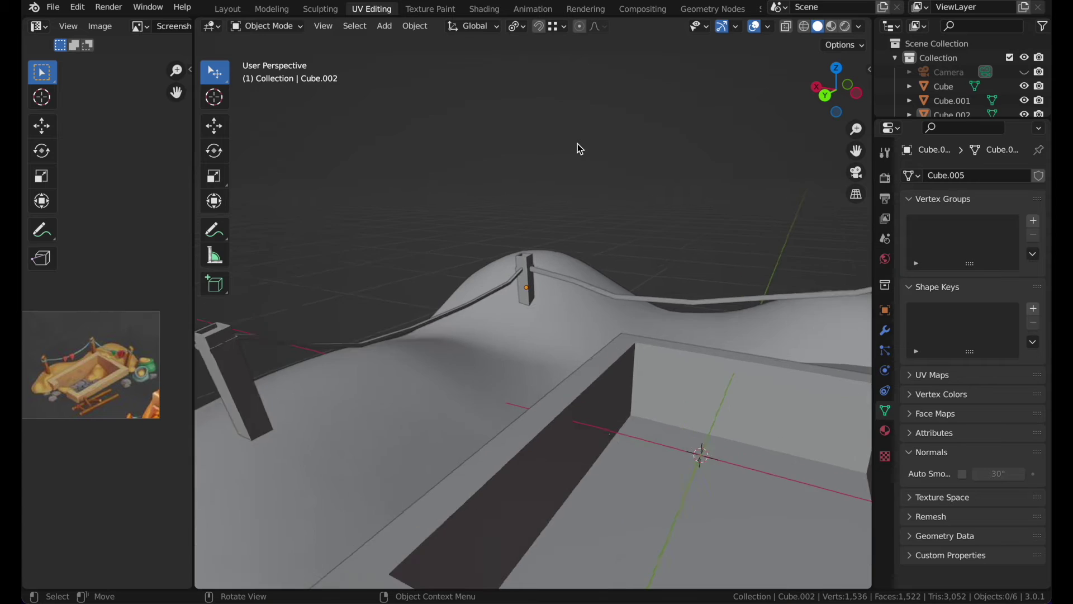
# - Add a plane and rotate it 90° about X and 90° about Z so it stands upright
pyautogui.moveTo(578, 147); pyautogui.dragTo(546, 156, button='middle')
pyautogui.hotkey('shift', 'a')
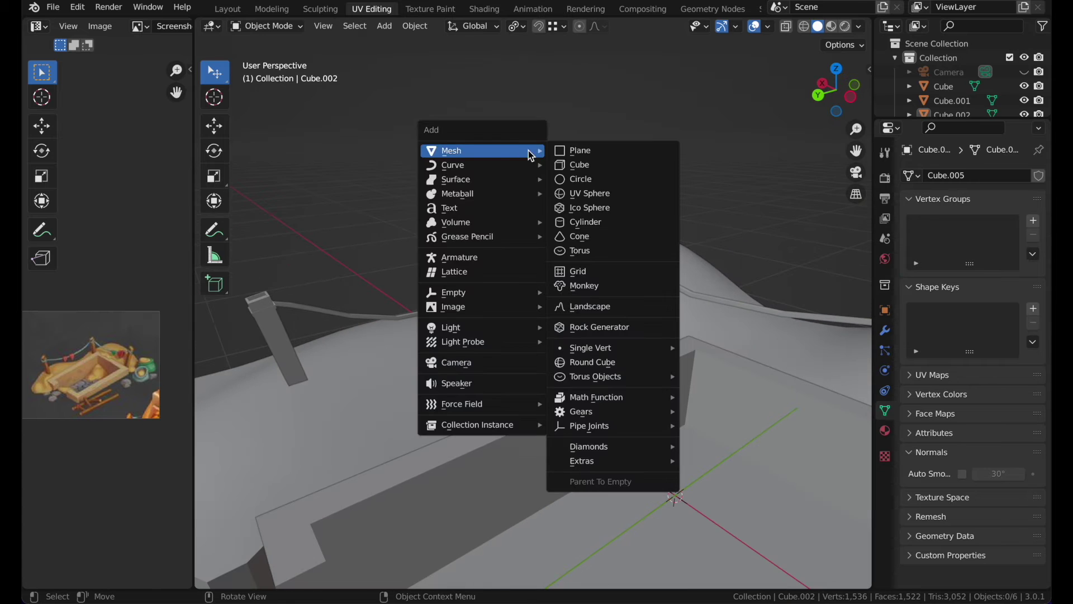
pyautogui.click(591, 158)
pyautogui.press('0')
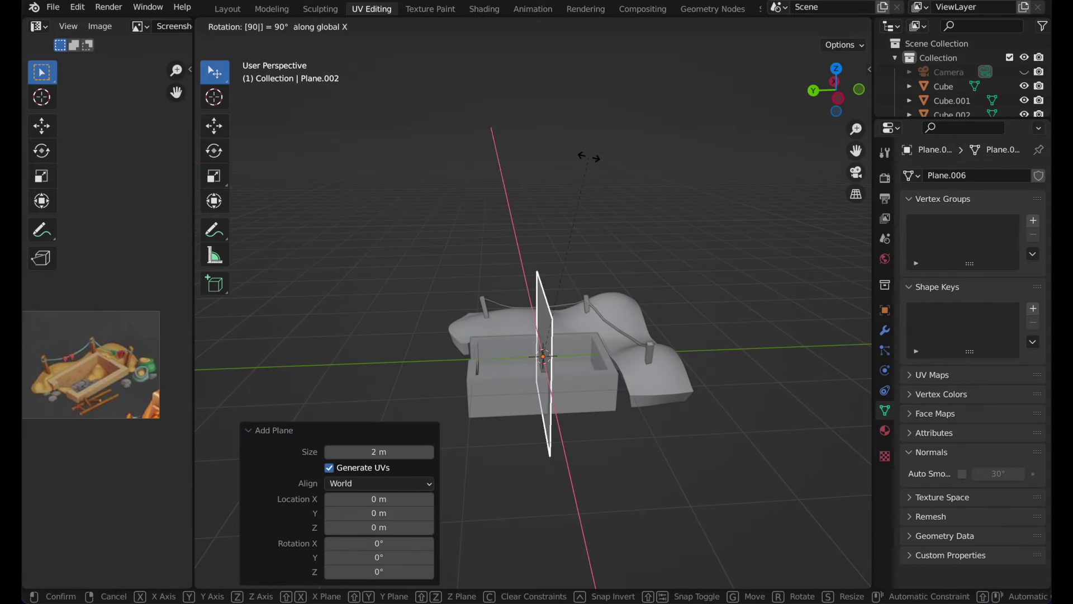
pyautogui.press('Return')
pyautogui.press('r')
pyautogui.press('9')
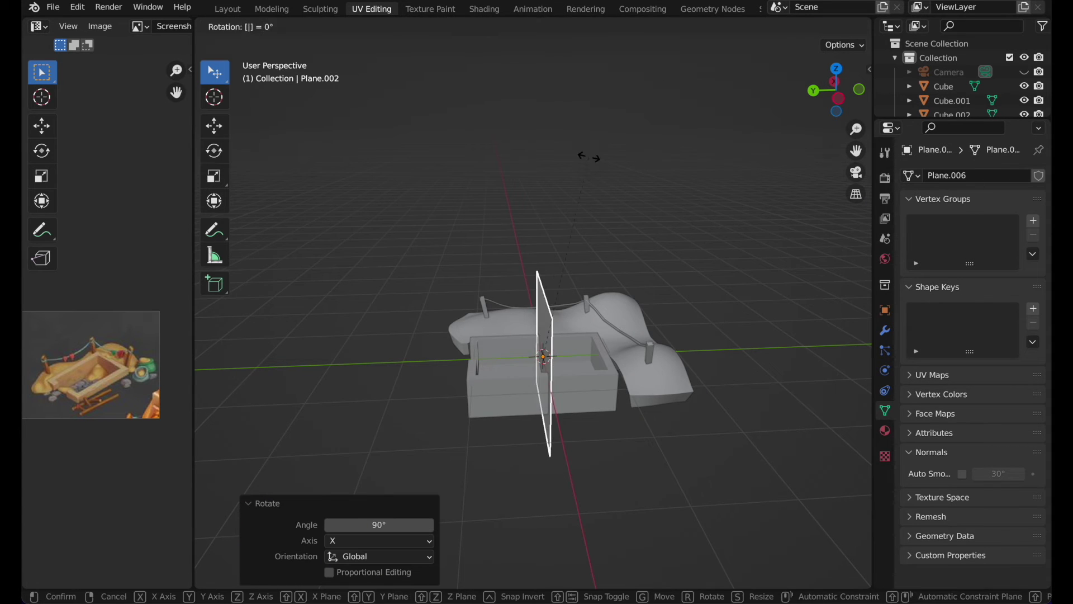
pyautogui.press('Return')
pyautogui.write('rz90')
pyautogui.press('Return')
# - Scale the upright plane to 0.466 in side view and move it above the box
pyautogui.click(838, 99)
pyautogui.press('s')
pyautogui.click(542, 260)
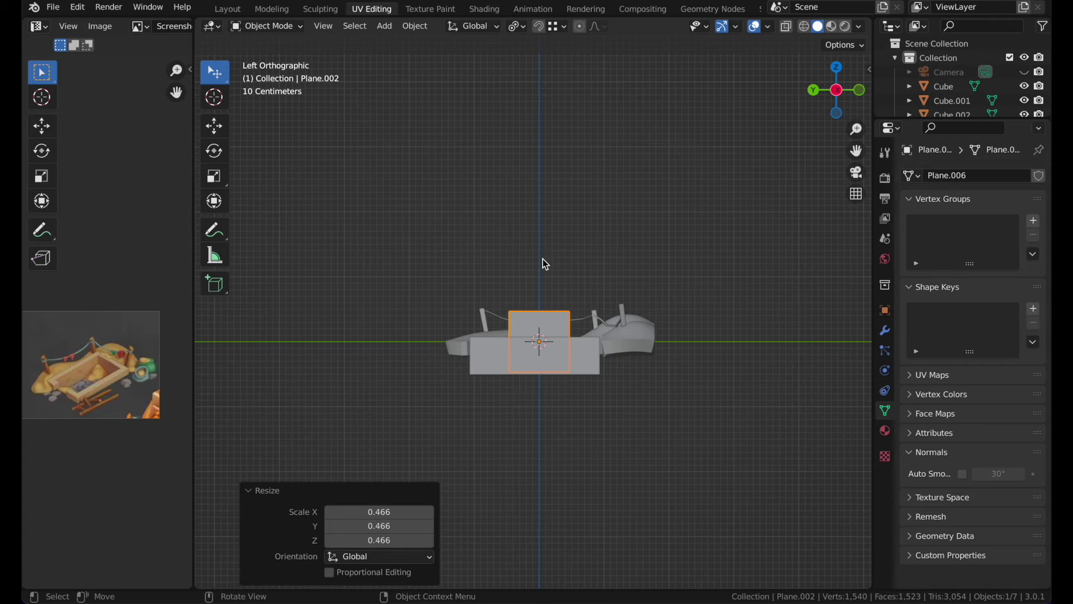
pyautogui.press('g')
pyautogui.click(528, 185)
# - Move the plane's two bottom vertices along Y towards its centre to shape a downward-pointing triangle
pyautogui.scroll(4, 528, 186)
pyautogui.press('Tab')
pyautogui.scroll(1, 529, 185)
pyautogui.keyDown('shift'); pyautogui.moveTo(528, 185); pyautogui.dragTo(545, 335, button='middle'); pyautogui.keyUp('shift')
pyautogui.click(451, 421)
pyautogui.press('g')
pyautogui.press('y')
pyautogui.click(528, 439)
pyautogui.click(609, 421)
pyautogui.press('g')
pyautogui.press('y')
pyautogui.click(570, 428)
# - Shift the bottom vertex about 0.037 m along Y to align the triangle's tip, and merge the overlapping vertices
pyautogui.moveTo(451, 397); pyautogui.dragTo(525, 441)
pyautogui.press('g')
pyautogui.press('y')
pyautogui.click(552, 441)
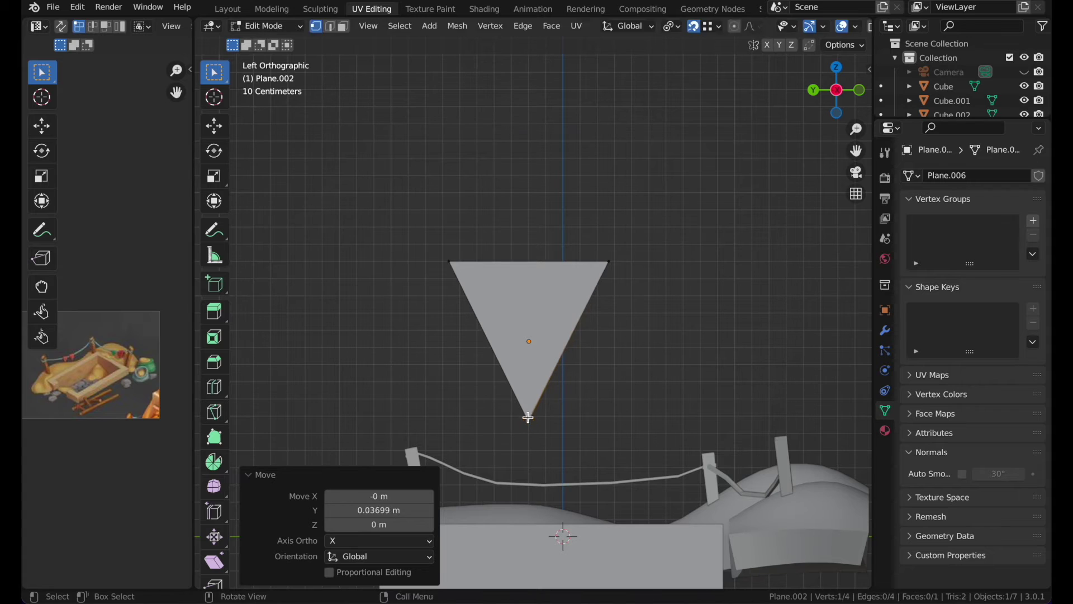
pyautogui.press('a')
pyautogui.press('m')
pyautogui.click(571, 327)
pyautogui.press('Tab')
# - Scale the triangular flag to 0.537 and move it over to the rope between the first two posts
pyautogui.moveTo(627, 209); pyautogui.dragTo(660, 341, button='middle')
pyautogui.click(838, 97)
pyautogui.press('s')
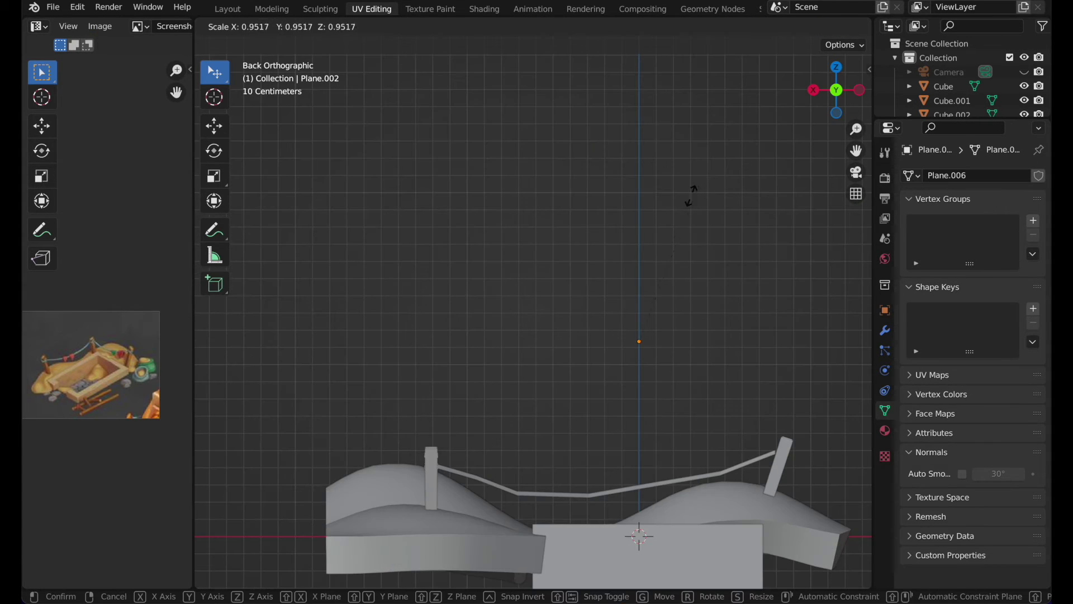
pyautogui.click(649, 280)
pyautogui.press('g')
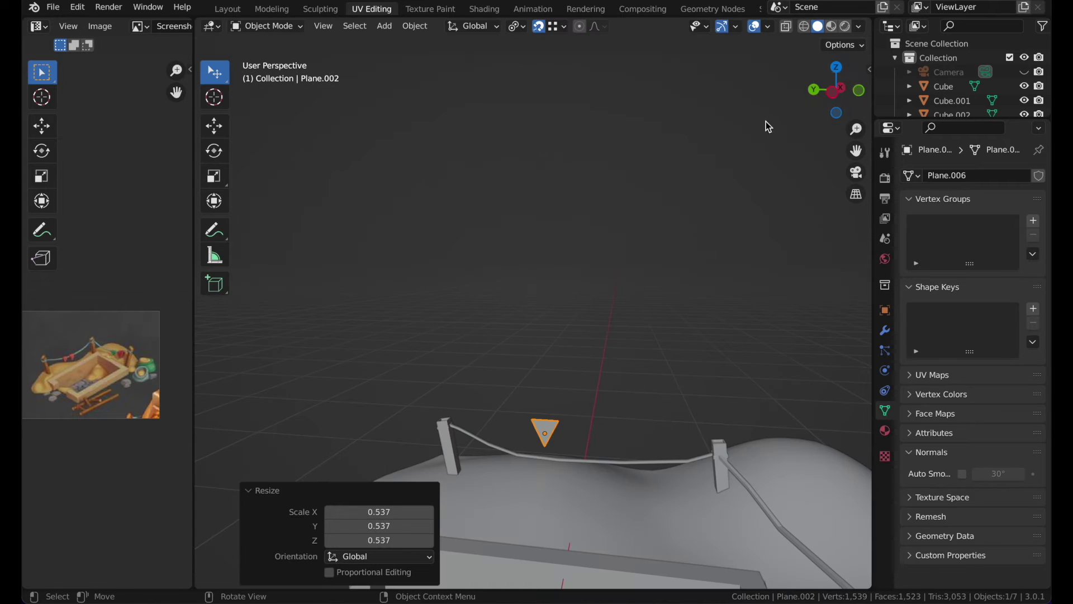
# - Shrink the flag further, position it on the rope in side view, and adjust its depth along X
pyautogui.click(833, 93)
pyautogui.press('s')
pyautogui.click(600, 314)
pyautogui.press('g')
pyautogui.click(599, 312)
pyautogui.moveTo(599, 310); pyautogui.dragTo(591, 306, button='middle')
pyautogui.press('g')
pyautogui.press('x')
pyautogui.click(619, 302)
# - Fit the flag's mesh against the rope and extrude its top edge to fold over the rope
pyautogui.hscroll(5, 618, 302)
pyautogui.press('Tab')
pyautogui.hscroll(3, 618, 302)
pyautogui.press('g')
pyautogui.click(617, 302)
pyautogui.moveTo(446, 307); pyautogui.dragTo(401, 281)
pyautogui.press('e')
pyautogui.press('y')
pyautogui.click(419, 283)
pyautogui.moveTo(418, 283); pyautogui.dragTo(417, 284, button='middle')
# - Lower the whole flag mesh along Z in two small moves to seat its fold on the rope
pyautogui.press('a')
pyautogui.hscroll(5, 477, 290)
pyautogui.press('g')
pyautogui.press('z')
pyautogui.click(561, 204)
pyautogui.press('g')
pyautogui.press('z')
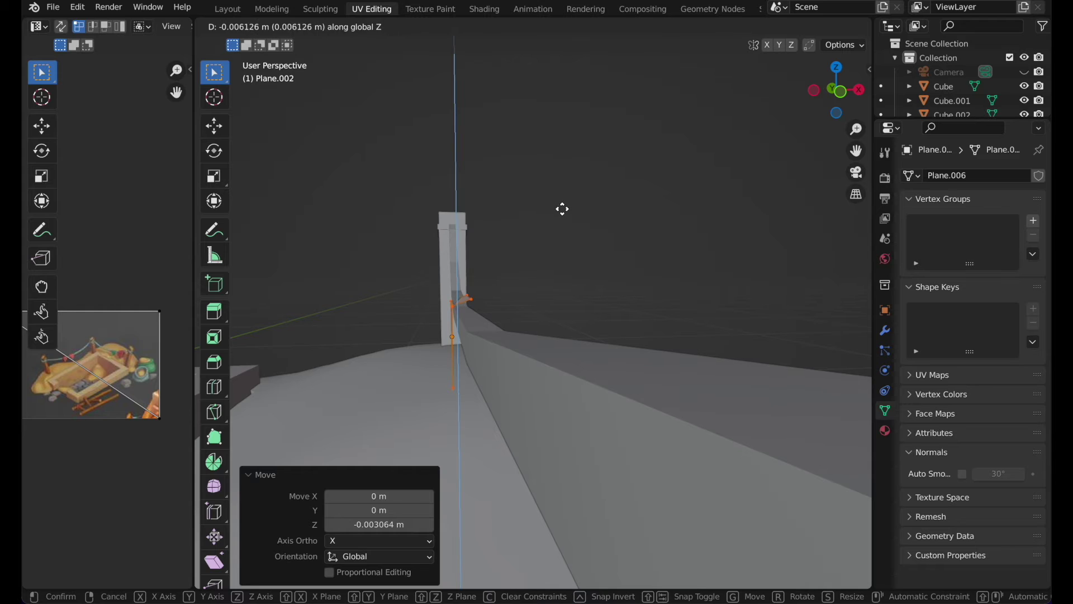
pyautogui.click(561, 207)
pyautogui.hscroll(-10, 560, 207)
pyautogui.press('Tab')
# - Duplicate the flag and move the copy -0.1815 m along Y beside the first
pyautogui.scroll(-8, 613, 216)
pyautogui.moveTo(614, 216); pyautogui.dragTo(614, 215, button='middle')
pyautogui.hotkey('shift', 'd')
pyautogui.rightClick(614, 216)
pyautogui.press('g')
pyautogui.press('y')
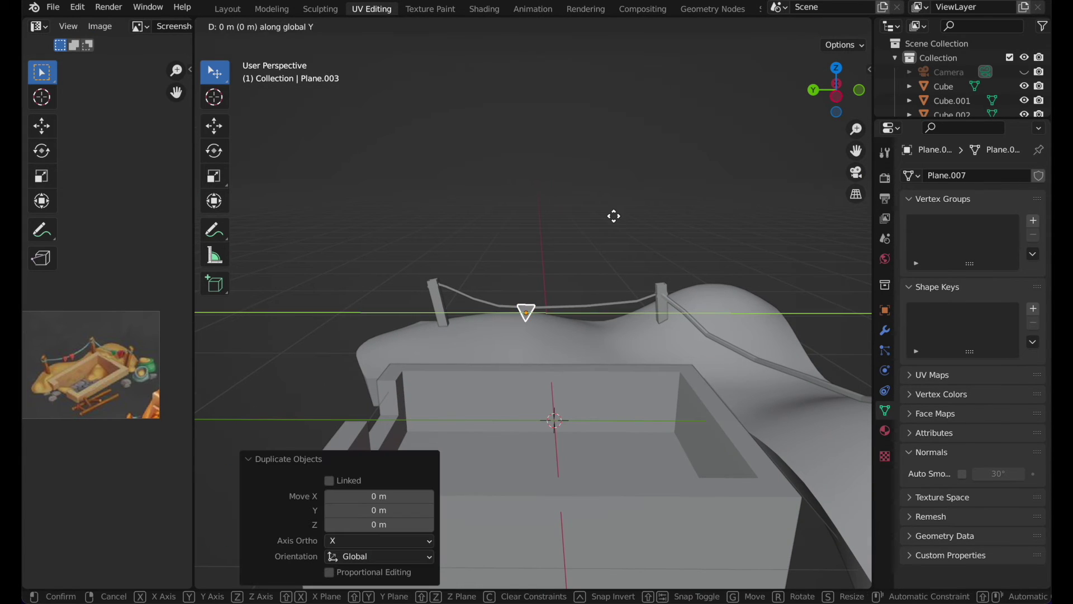
pyautogui.click(636, 218)
# - Rotate the copied flag slightly to follow the rope's slope and nudge it about 0.002 m up
pyautogui.scroll(5, 635, 216)
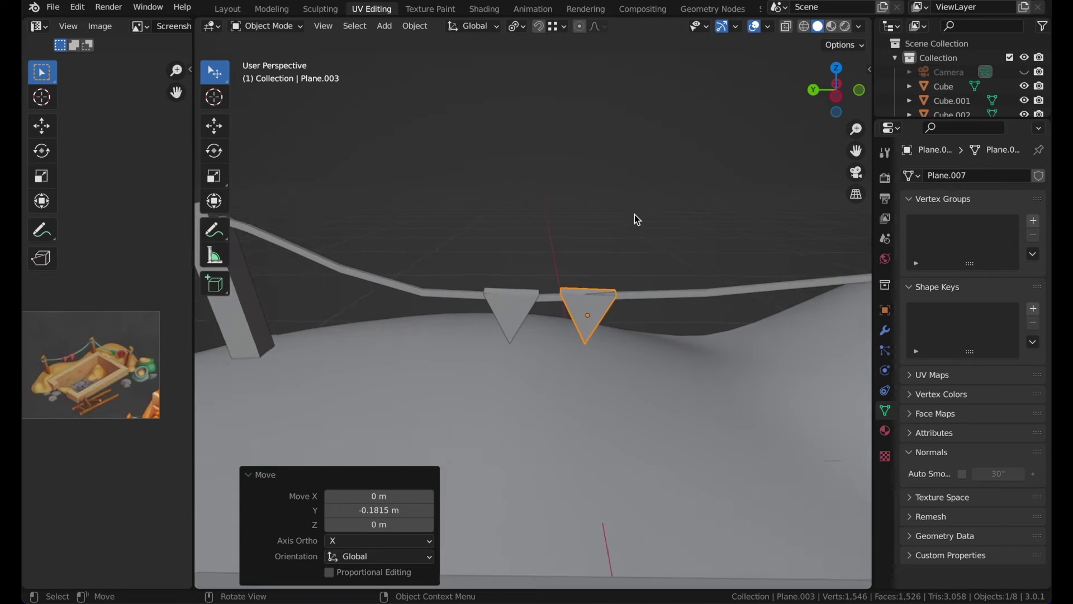
pyautogui.scroll(3, 635, 213)
pyautogui.click(836, 95)
pyautogui.press('r')
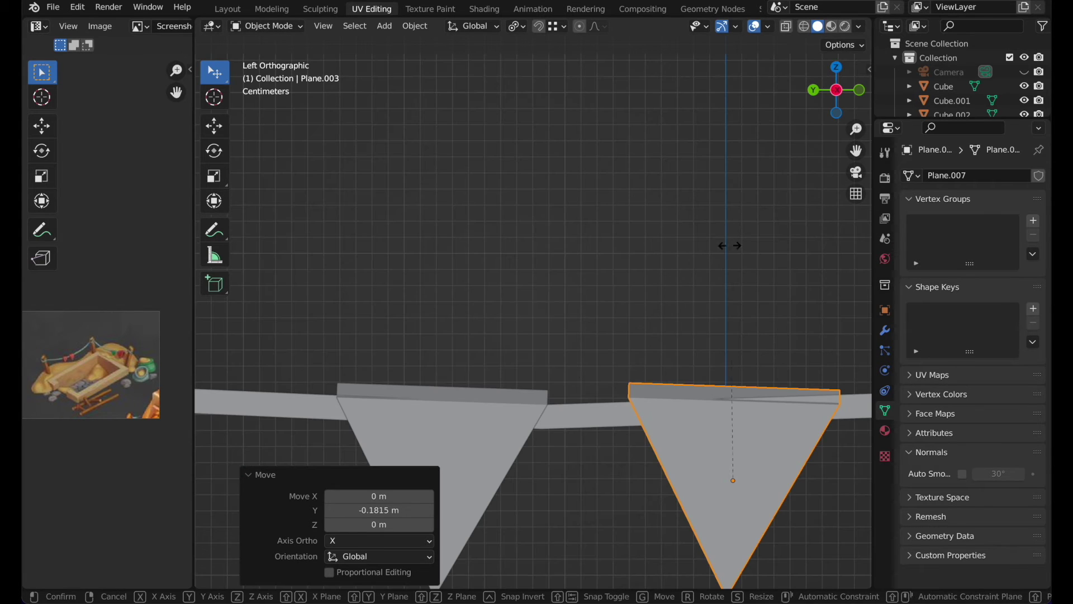
pyautogui.click(713, 242)
pyautogui.press('g')
pyautogui.click(715, 240)
# - Duplicate the flag onto the second rope, rotating it in top view to align with the rope and adjusting its height
pyautogui.scroll(-8, 716, 241)
pyautogui.moveTo(716, 242); pyautogui.dragTo(715, 242, button='middle')
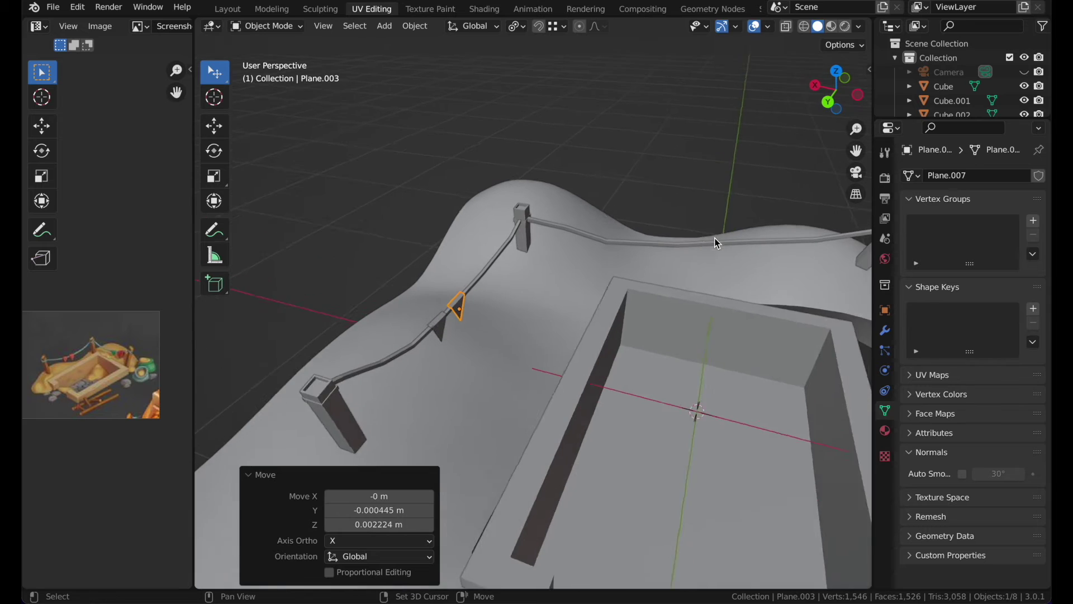
pyautogui.hotkey('shift', 'd')
pyautogui.press('KP_7')
pyautogui.click(449, 528)
pyautogui.press('r')
pyautogui.click(643, 416)
pyautogui.press('g')
pyautogui.click(651, 363)
pyautogui.moveTo(651, 362); pyautogui.dragTo(651, 362, button='middle')
pyautogui.press('g')
pyautogui.press('z')
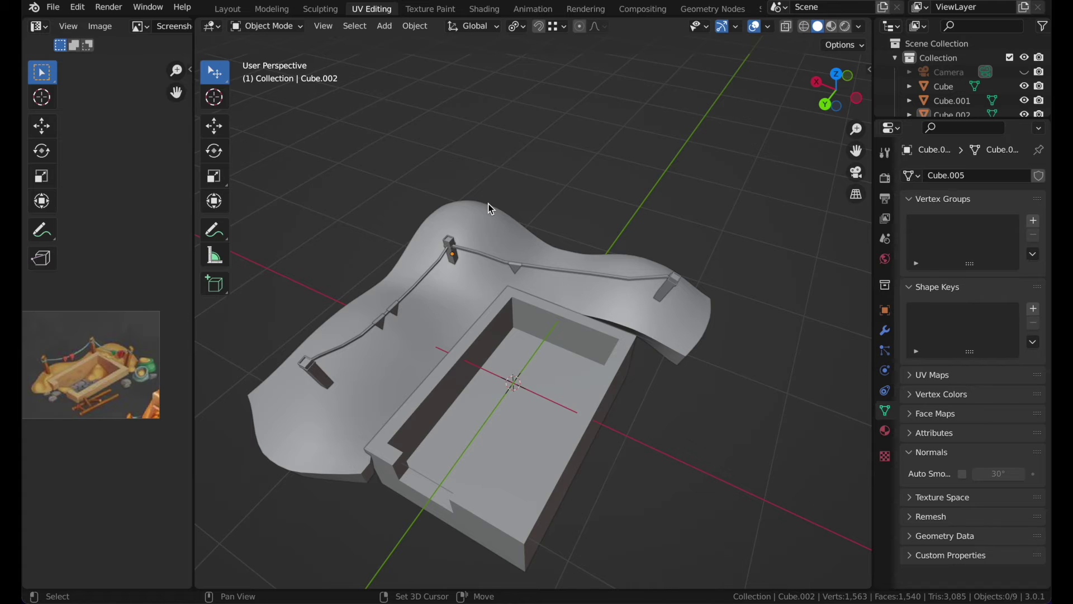
# - Add a plane, scale it down to fit inside the open box and subdivide its mesh
pyautogui.hotkey('shift', 'a')
pyautogui.moveTo(488, 203)
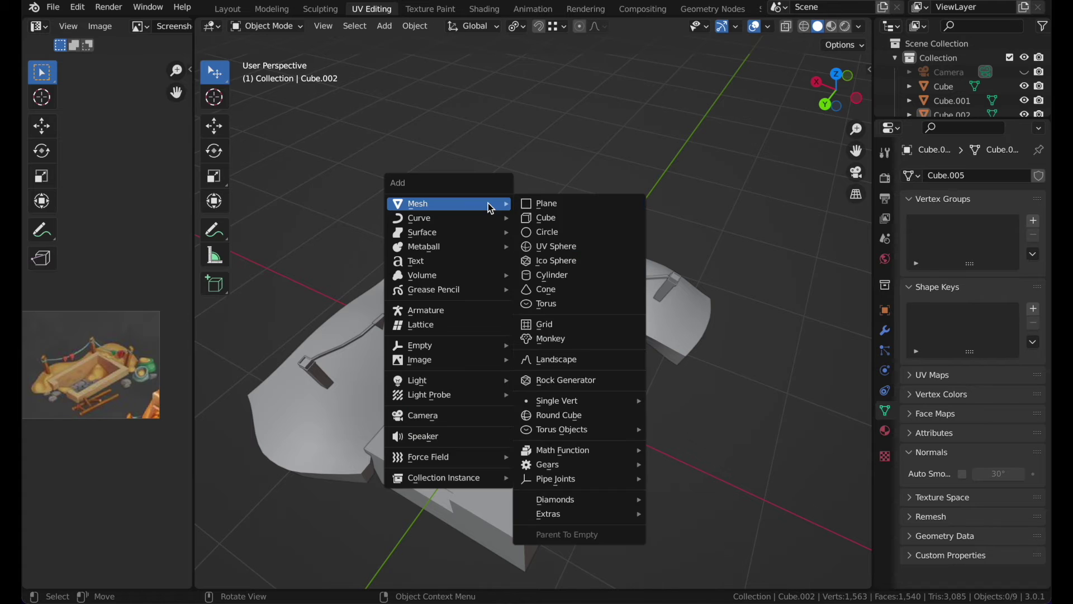
pyautogui.click(529, 205)
pyautogui.press('s')
pyautogui.click(514, 343)
pyautogui.press('Tab')
pyautogui.rightClick(513, 344)
pyautogui.click(513, 343)
pyautogui.press('Tab')
# - Move the plane's mesh into the box's inner corner in top view and subdivide it again
pyautogui.click(834, 77)
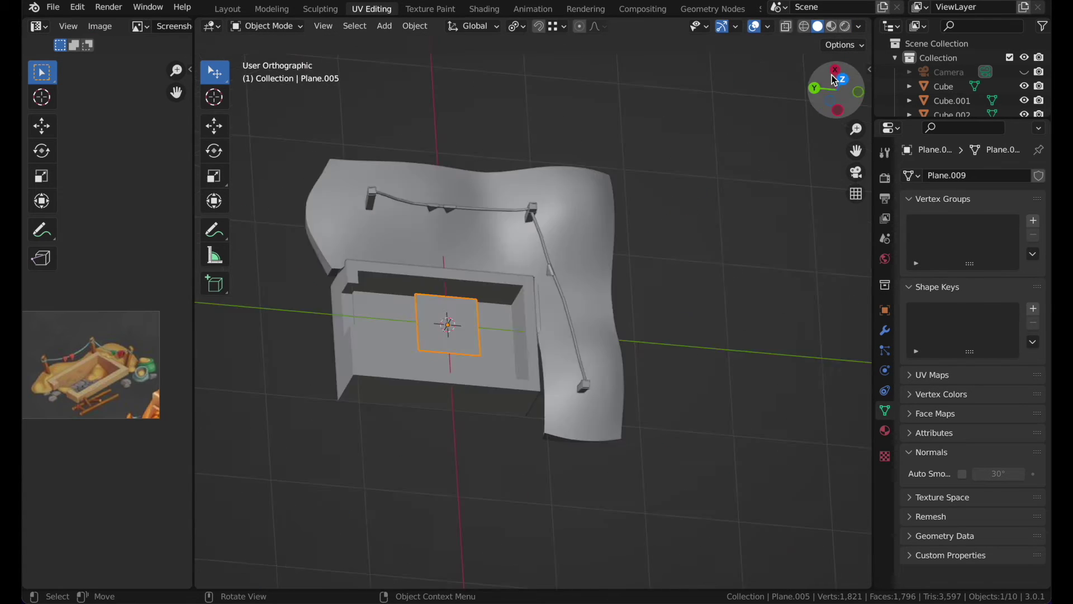
pyautogui.click(839, 80)
pyautogui.press('Tab')
pyautogui.press('g')
pyautogui.click(592, 301)
pyautogui.rightClick(601, 223)
pyautogui.click(601, 222)
pyautogui.press('g')
pyautogui.click(546, 246)
pyautogui.scroll(-10, 547, 245)
pyautogui.click(548, 246)
# - Pull the plane's geometry along Z with proportional editing to form a small sand mound inside the box
pyautogui.moveTo(548, 246); pyautogui.dragTo(518, 281, button='middle')
pyautogui.click(735, 27)
pyautogui.press('g')
pyautogui.press('z')
pyautogui.click(637, 570)
pyautogui.click(483, 237)
pyautogui.press('g')
pyautogui.press('z')
pyautogui.click(537, 205)
pyautogui.press('Tab')
pyautogui.press('g')
pyautogui.press('z')
pyautogui.click(593, 253)
pyautogui.moveTo(593, 253); pyautogui.dragTo(608, 208, button='middle')
# - Add a UV sphere and decimate it into a coarse low-poly rock beside the box
pyautogui.hotkey('shift', 'a')
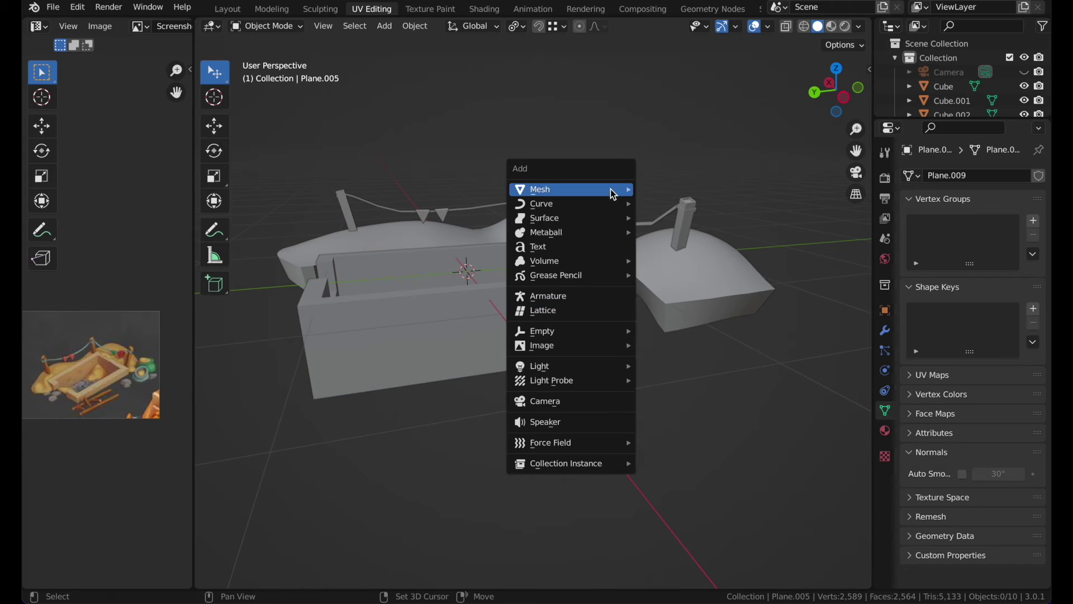
pyautogui.moveTo(637, 198)
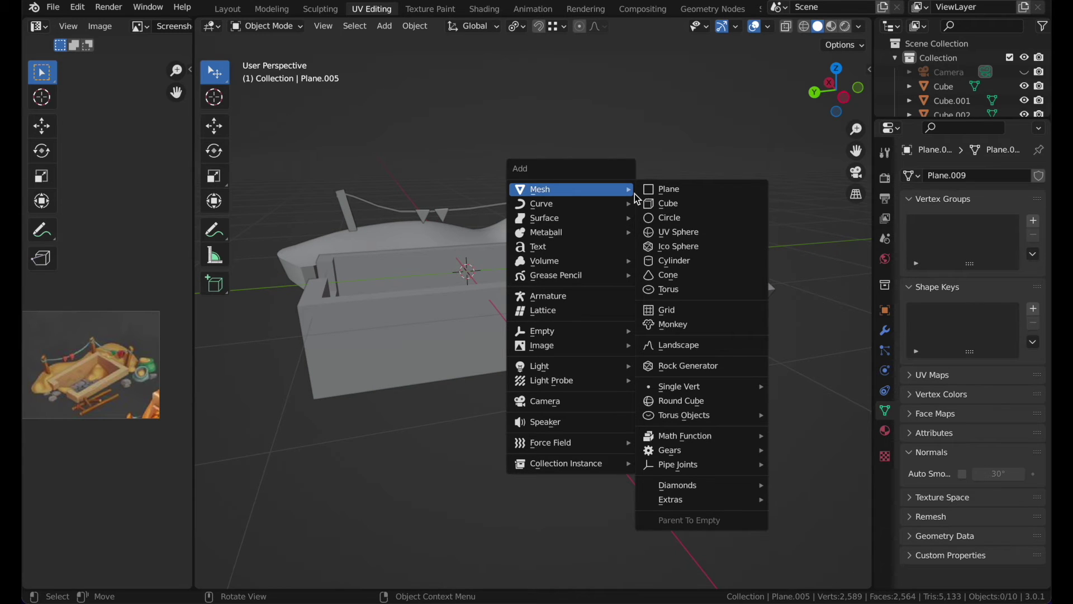
pyautogui.click(680, 232)
pyautogui.scroll(-3, 681, 230)
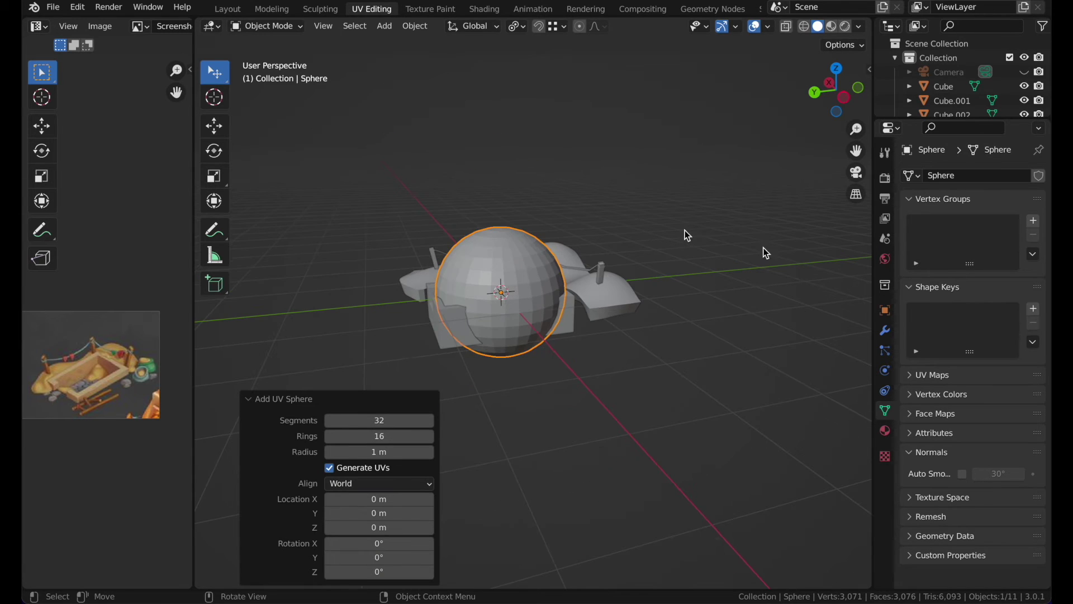
pyautogui.click(888, 332)
pyautogui.click(939, 176)
pyautogui.click(786, 280)
pyautogui.moveTo(992, 238); pyautogui.dragTo(960, 239)
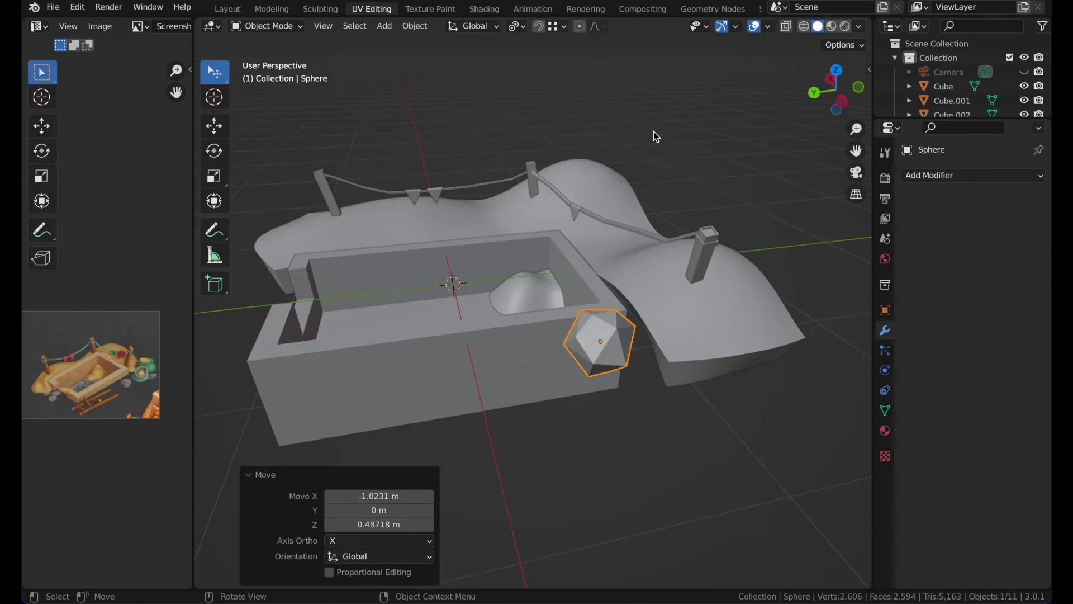
# - Scale the rock along Z and place a smaller copy of it alongside
pyautogui.moveTo(837, 89); pyautogui.dragTo(842, 95)
pyautogui.press('s')
pyautogui.press('z')
pyautogui.click(625, 265)
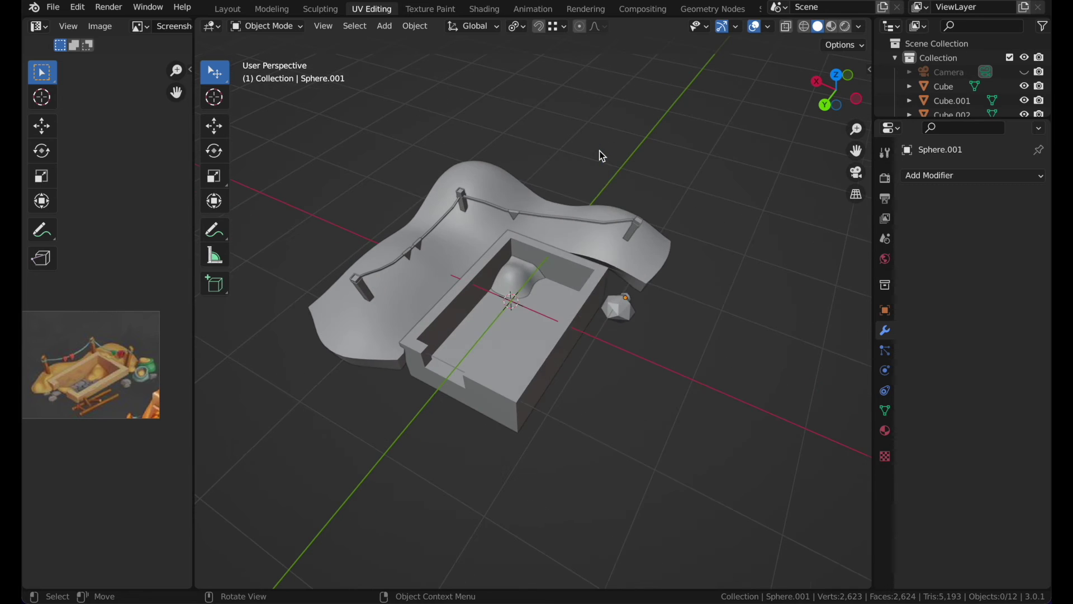
# - Add a cube scaled to 0.077 and move it in top view to the rock side of the box
pyautogui.hotkey('shift', 'a')
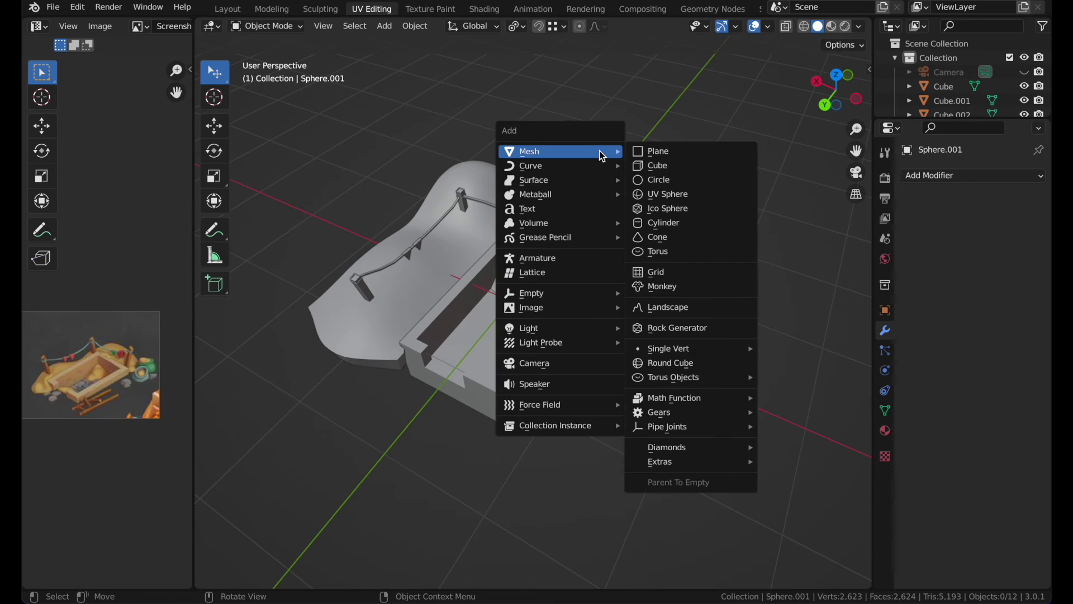
pyautogui.click(660, 163)
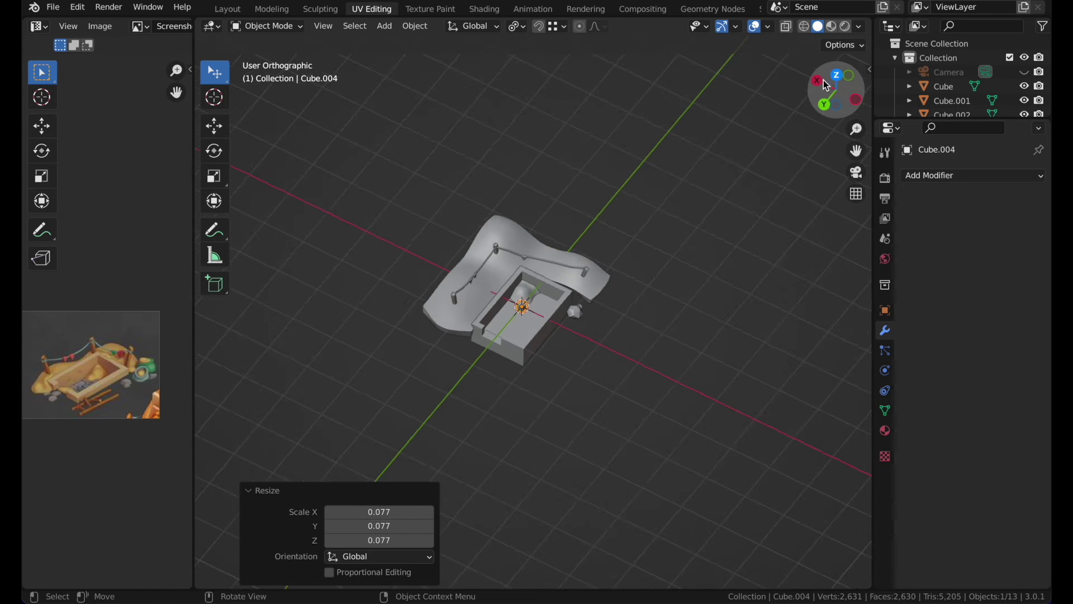
pyautogui.click(836, 76)
pyautogui.press('g')
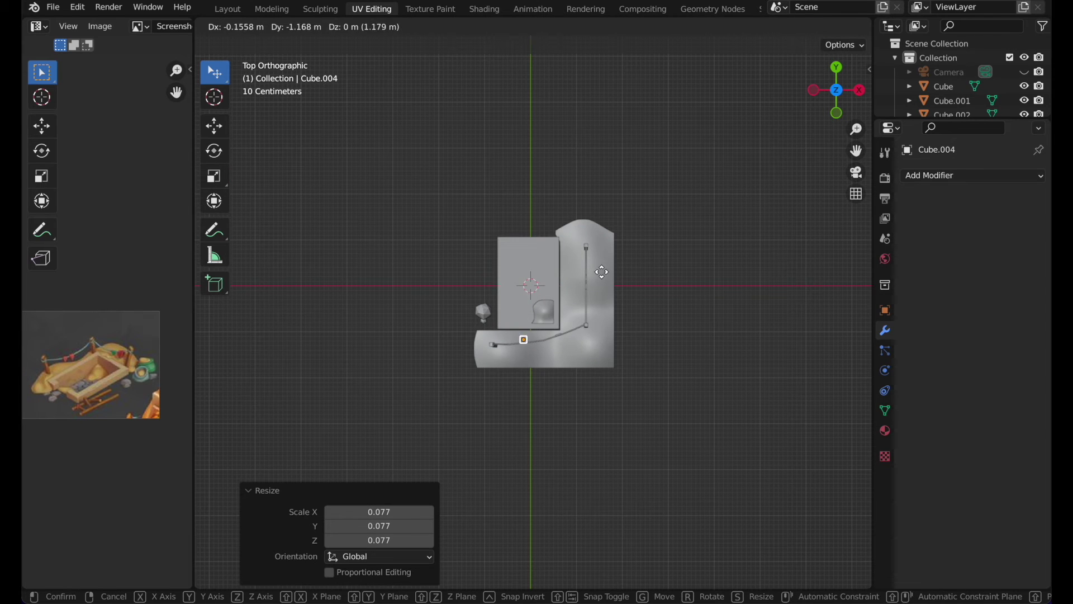
pyautogui.click(560, 276)
# - Stretch the small cube by 6.757 along Y into a bar and position it parallel to the box's long side
pyautogui.press('s')
pyautogui.press('z')
pyautogui.press('y')
pyautogui.click(488, 181)
pyautogui.press('g')
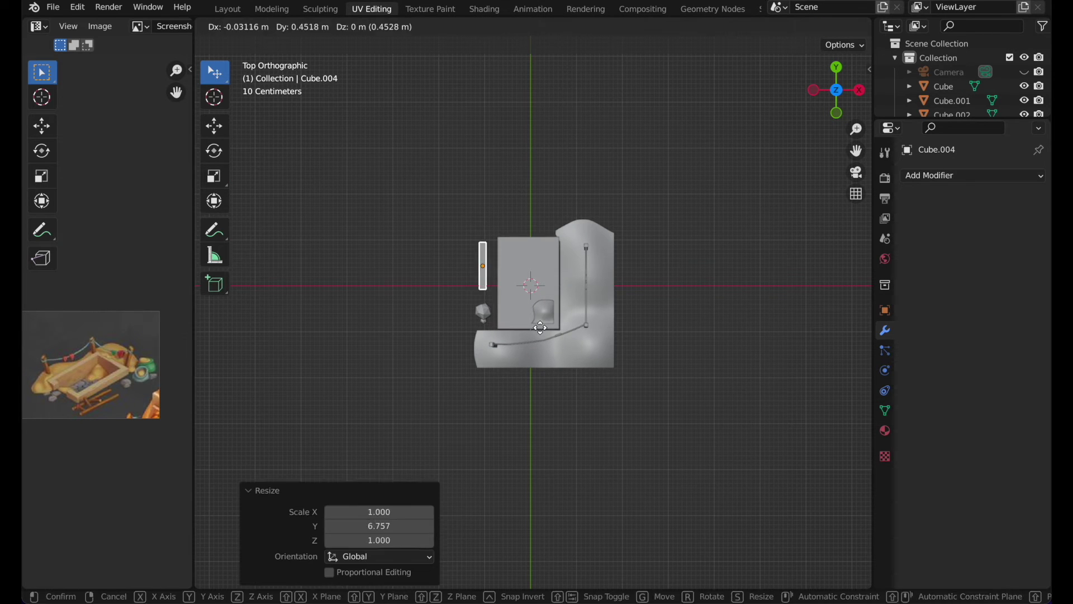
pyautogui.click(486, 163)
# - Scale the bar down and adjust its length along Y
pyautogui.scroll(6, 486, 163)
pyautogui.scroll(-5, 485, 163)
pyautogui.moveTo(625, 123); pyautogui.dragTo(776, 99, button='middle')
pyautogui.press('s')
pyautogui.click(718, 117)
pyautogui.moveTo(717, 116); pyautogui.dragTo(713, 119, button='middle')
pyautogui.press('s')
pyautogui.press('y')
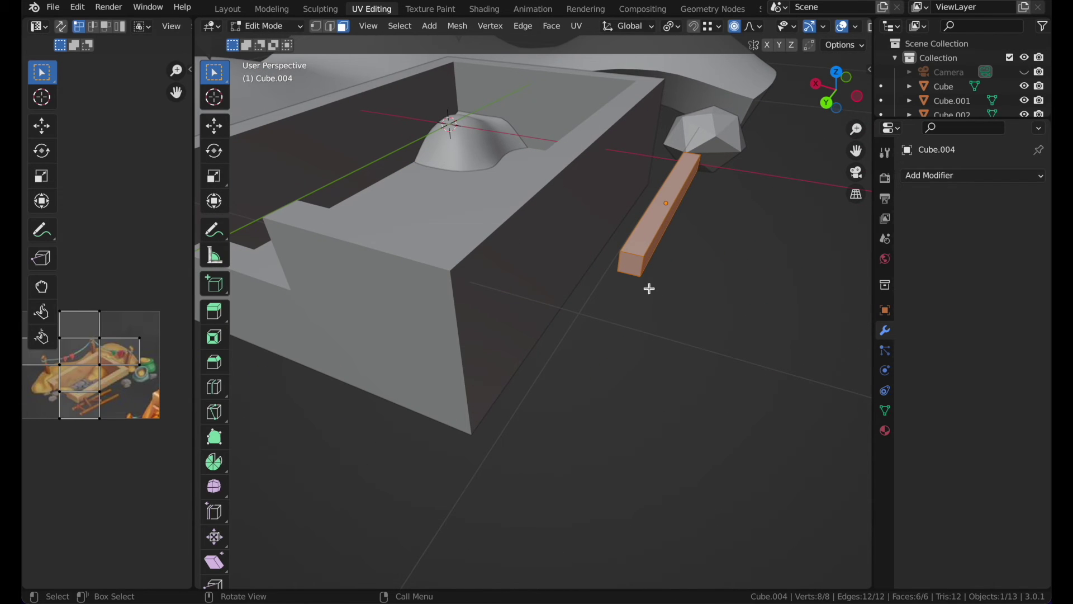
# - Inset both end faces of the bar and extrude them inward to recess the ends
pyautogui.click(625, 255)
pyautogui.press('i')
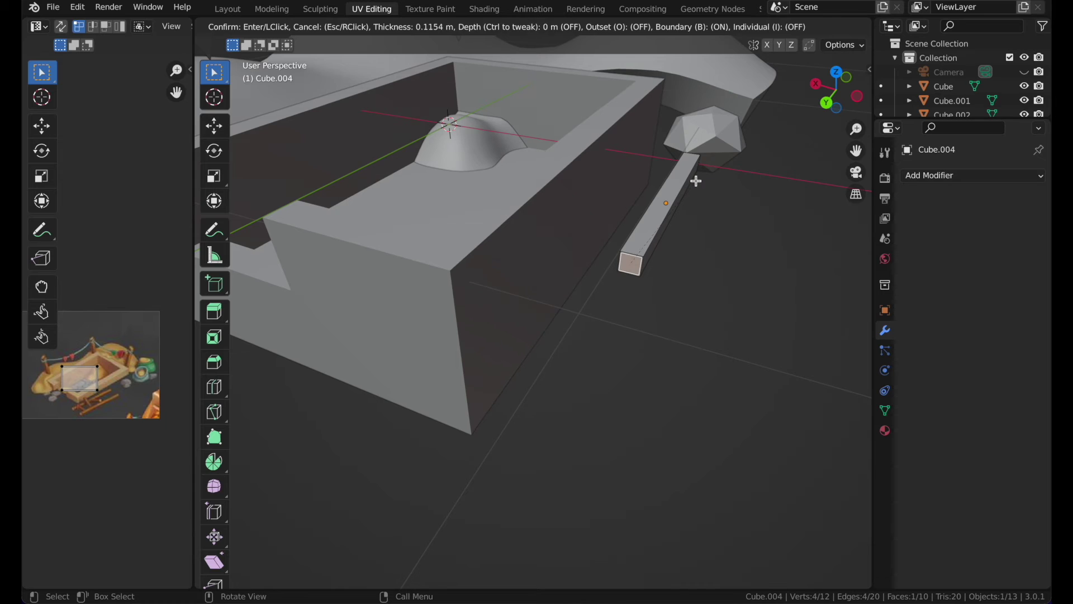
pyautogui.click(695, 178)
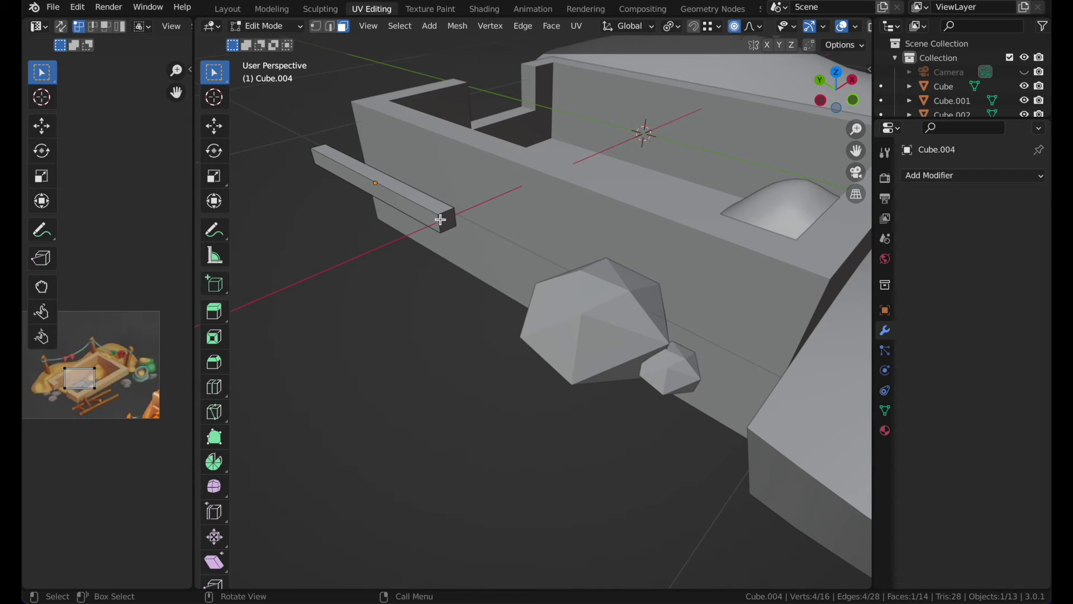
pyautogui.press('i')
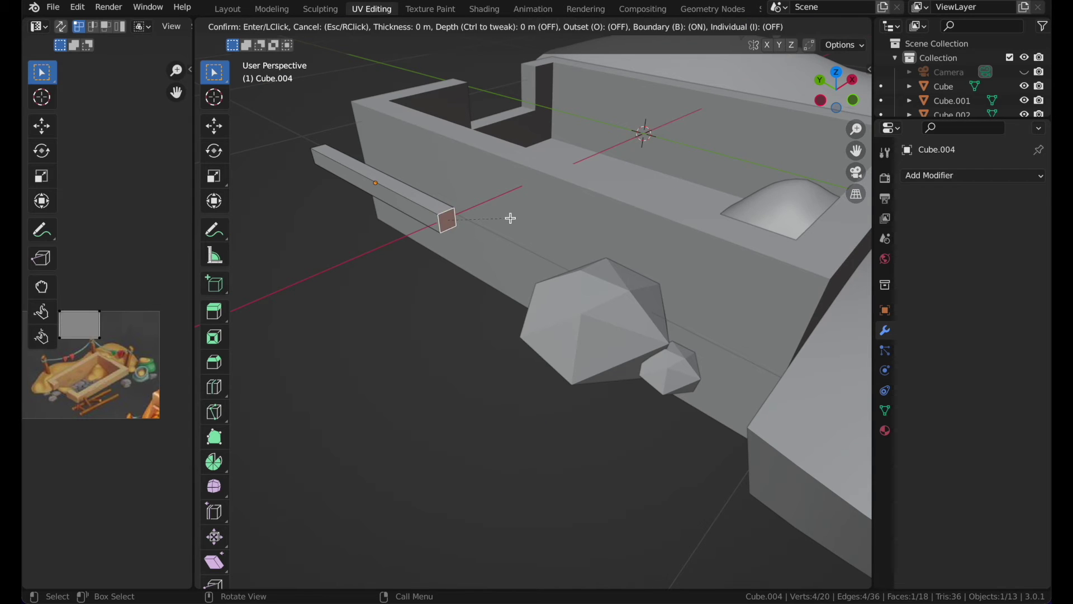
pyautogui.click(507, 218)
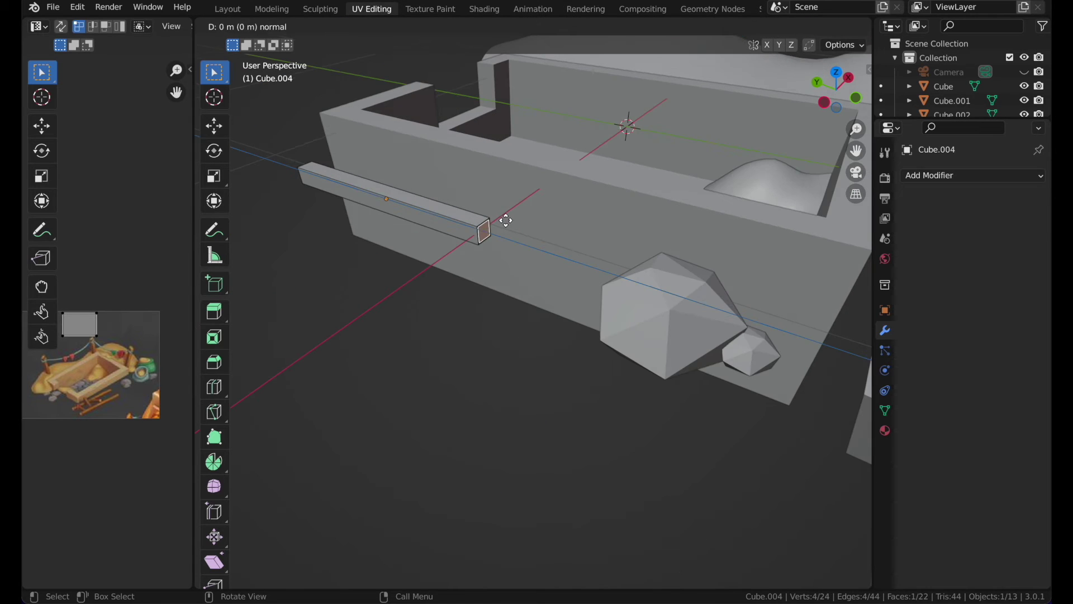
pyautogui.press('e')
pyautogui.click(503, 220)
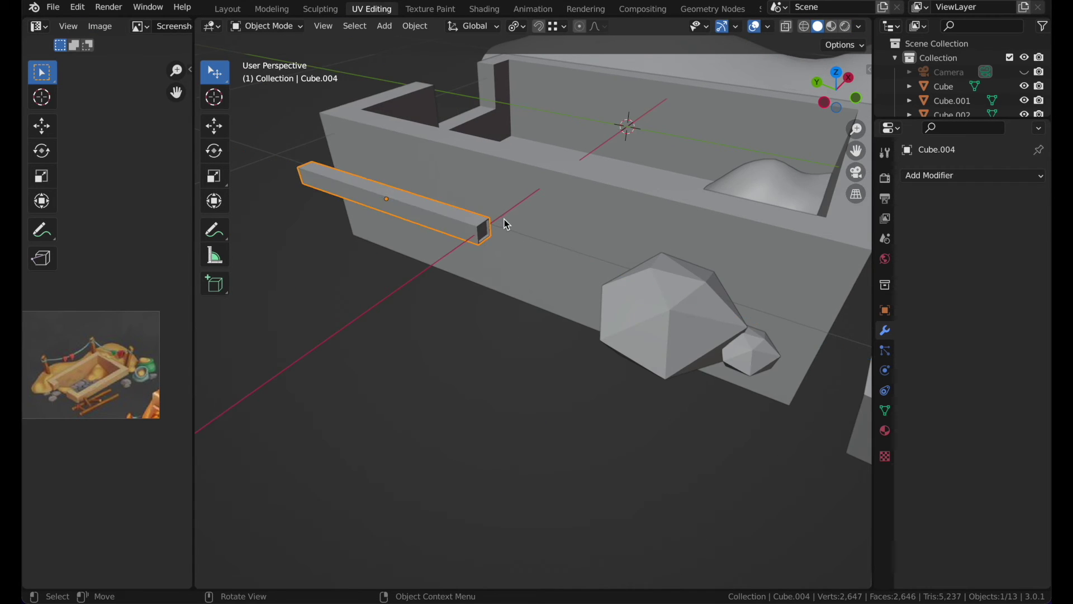
# - Add a loop cut across the middle of the bar and scale it in to narrow the waist
pyautogui.press('Tab')
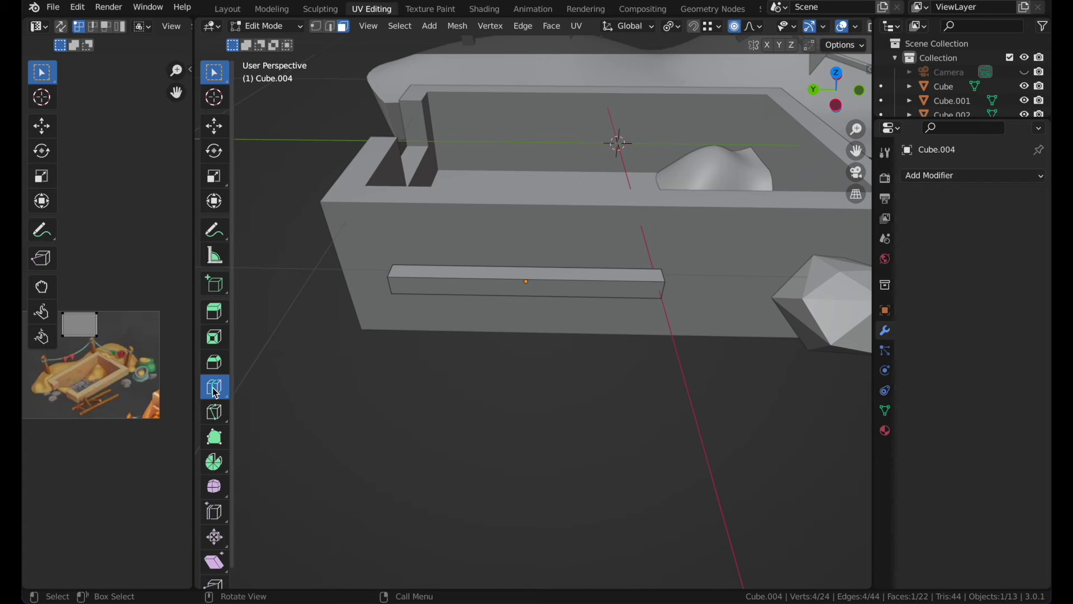
pyautogui.click(215, 393)
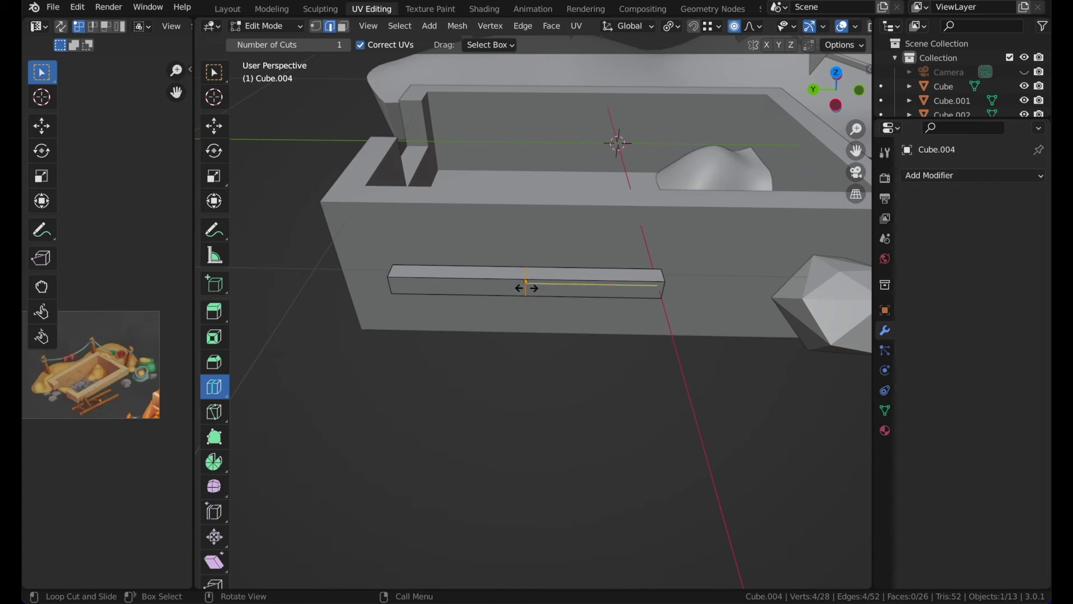
pyautogui.click(526, 282)
pyautogui.press('s')
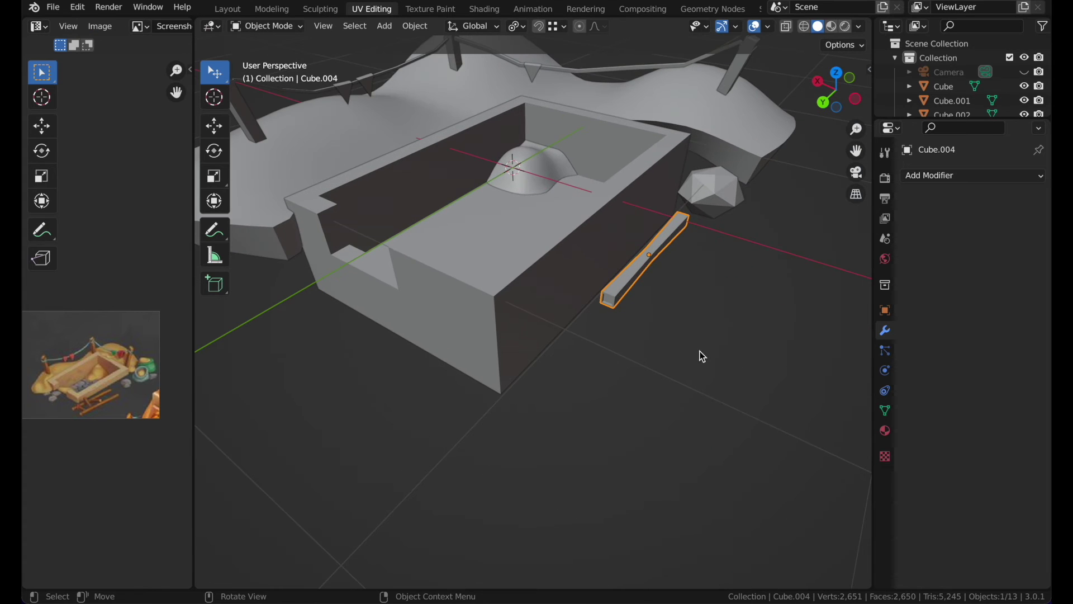
# - Select one end section of the bar through the mesh in wireframe and separate it into its own object
pyautogui.moveTo(699, 354); pyautogui.dragTo(663, 246, button='middle')
pyautogui.press('z')
pyautogui.click(581, 263)
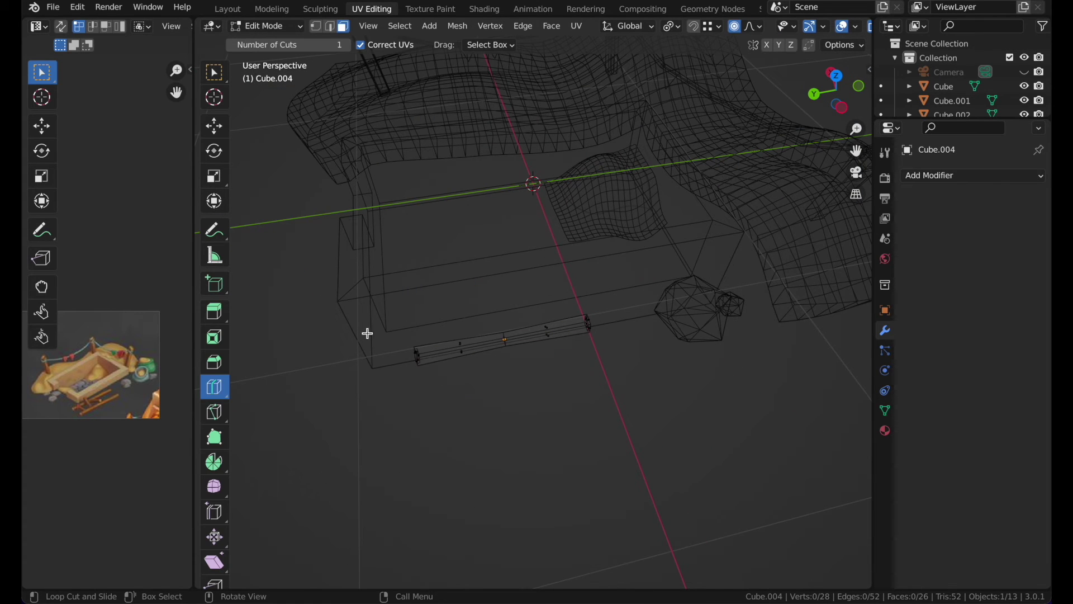
pyautogui.moveTo(366, 333); pyautogui.dragTo(481, 396)
pyautogui.press('p')
pyautogui.click(507, 297)
pyautogui.press('Tab')
pyautogui.press('z')
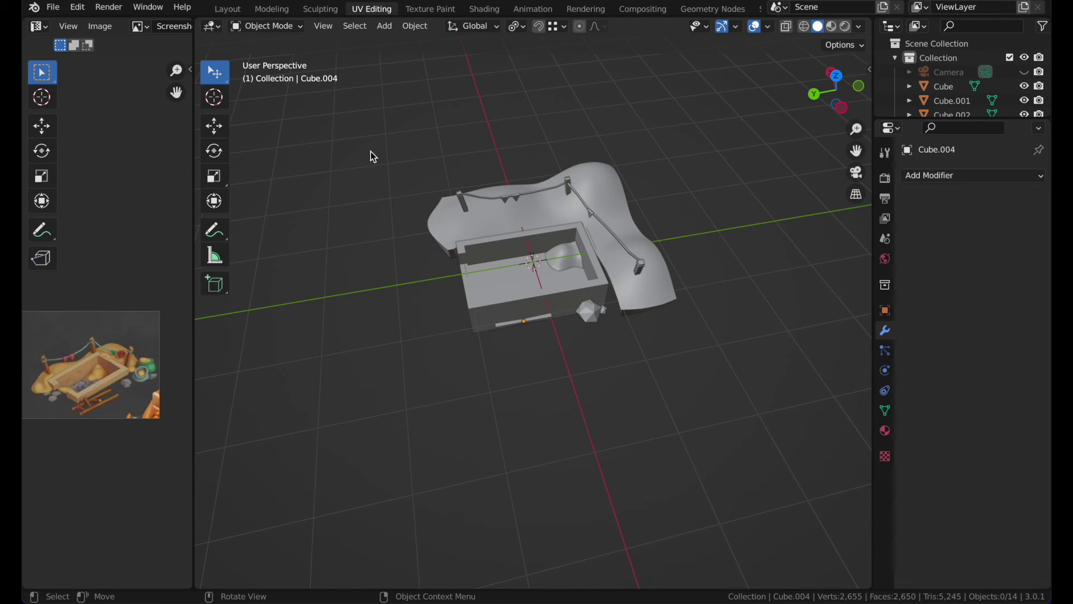
# - Select all the model's objects and export them as sandmodel.fbx to the Downloads folder
pyautogui.moveTo(215, 71); pyautogui.dragTo(259, 108)
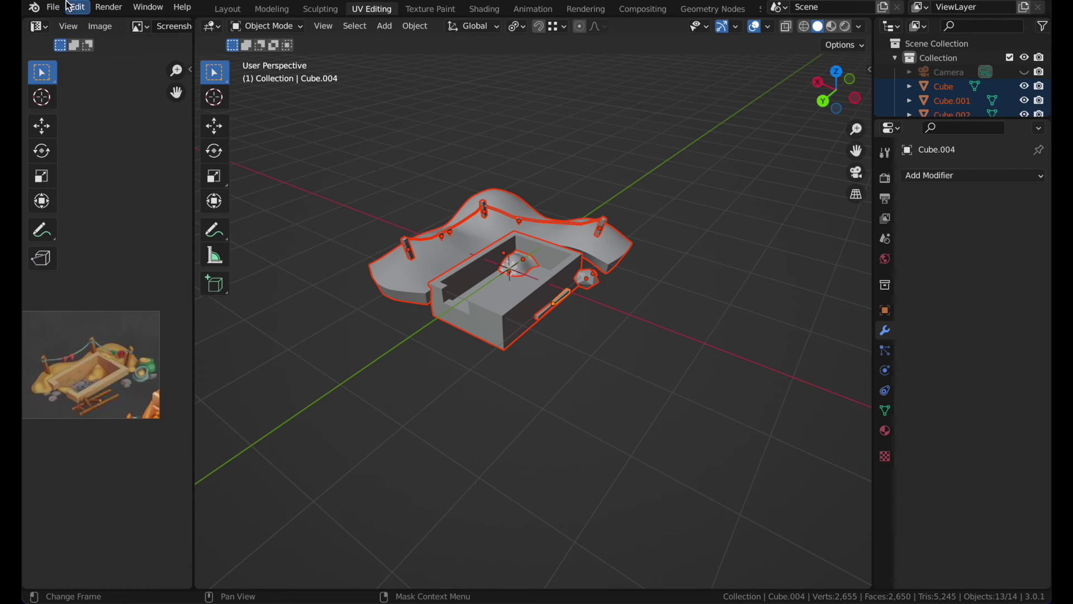
pyautogui.click(54, 8)
pyautogui.moveTo(125, 219)
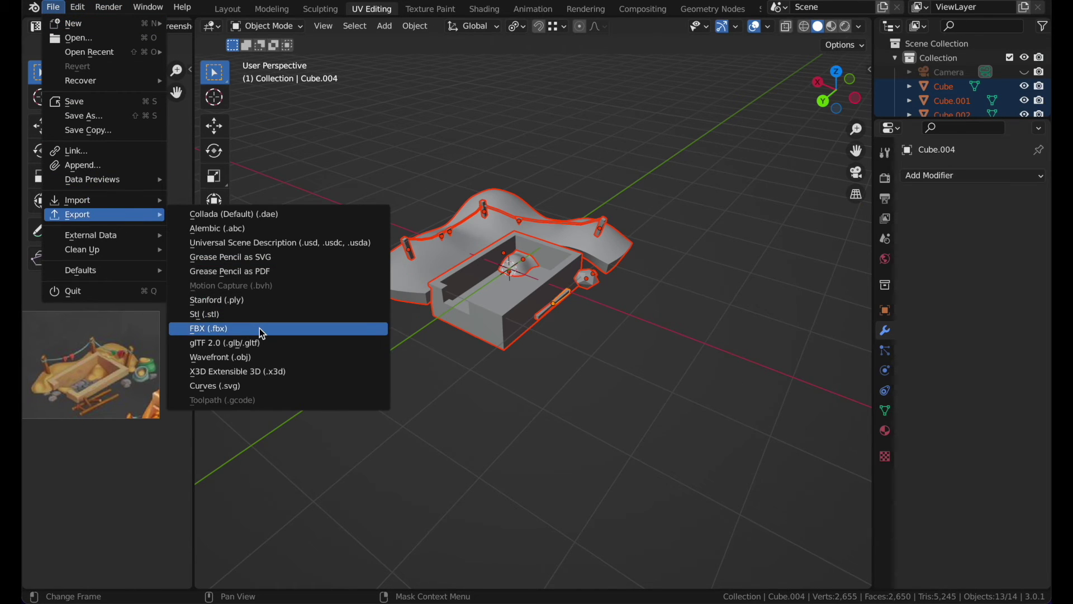
pyautogui.click(259, 328)
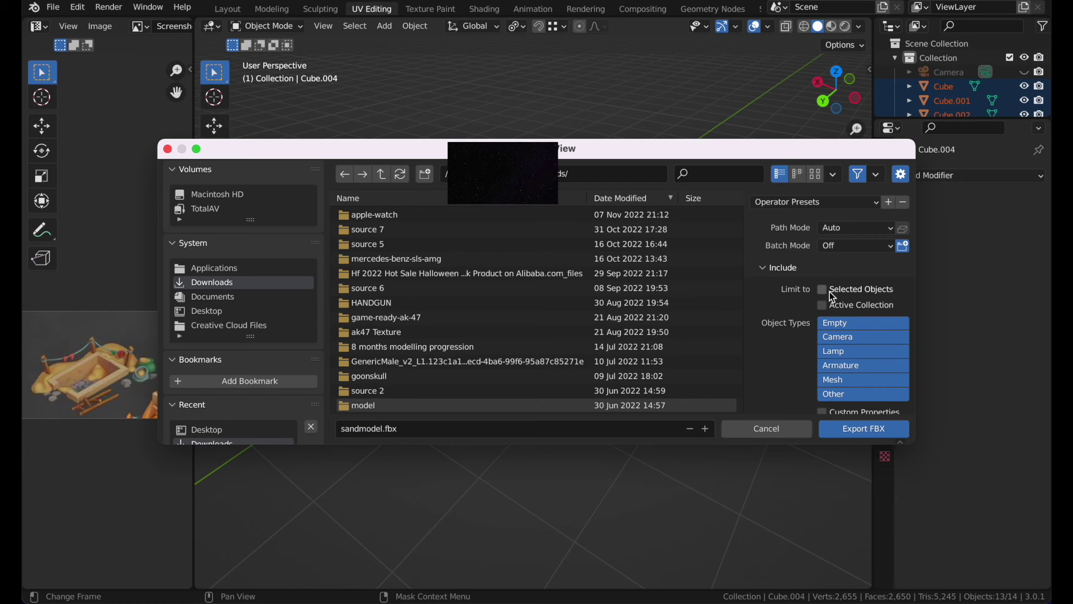
pyautogui.click(867, 429)
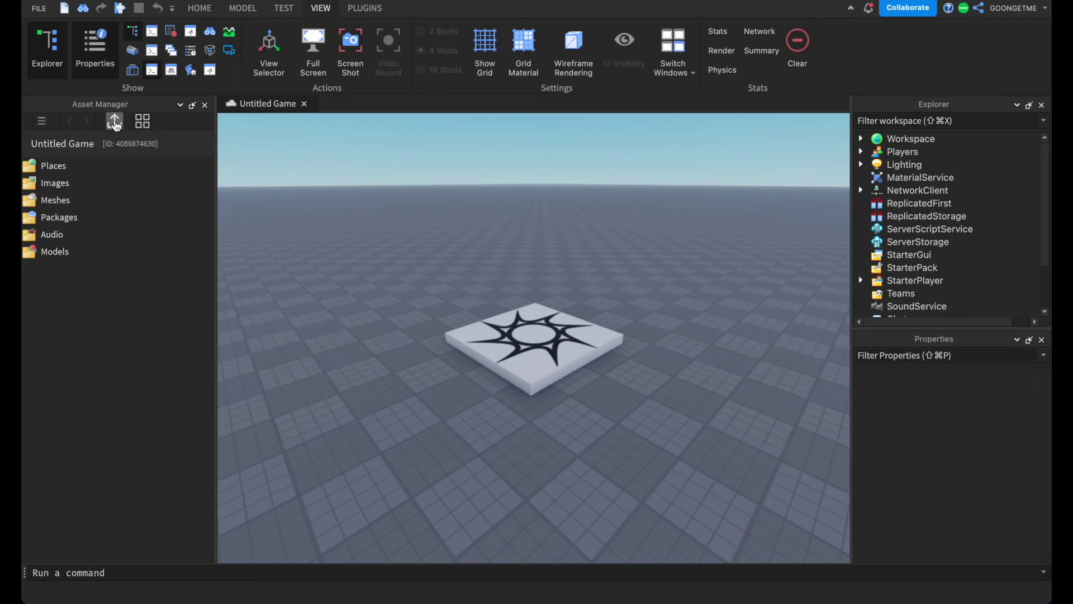
# - Bulk-import sandmodel.fbx into Roblox Studio as separate meshes, keeping rescaling and inward-normal reversal enabled
pyautogui.click(116, 123)
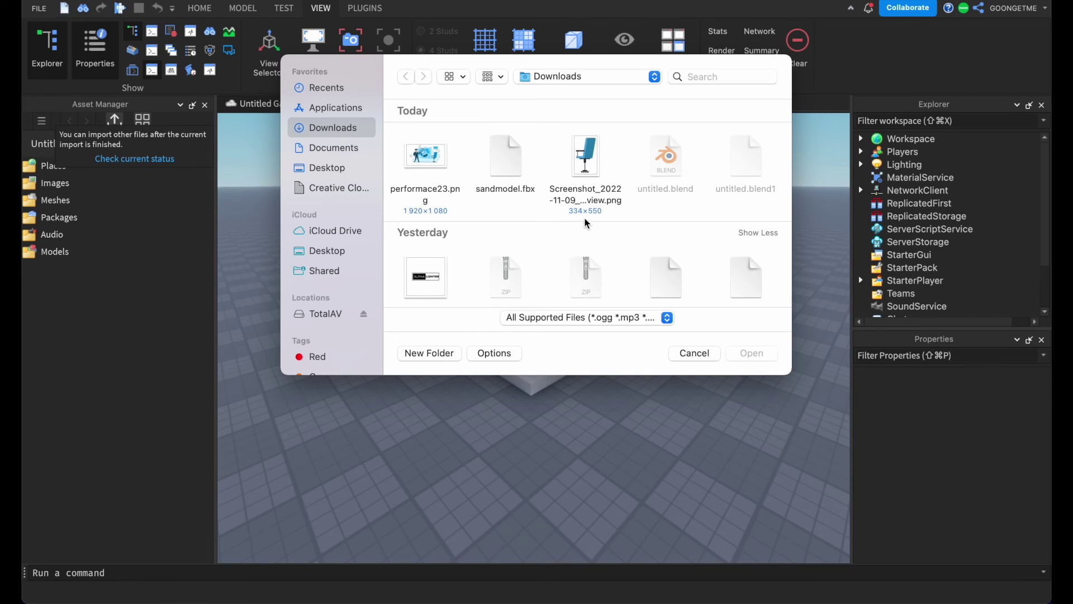
pyautogui.click(764, 356)
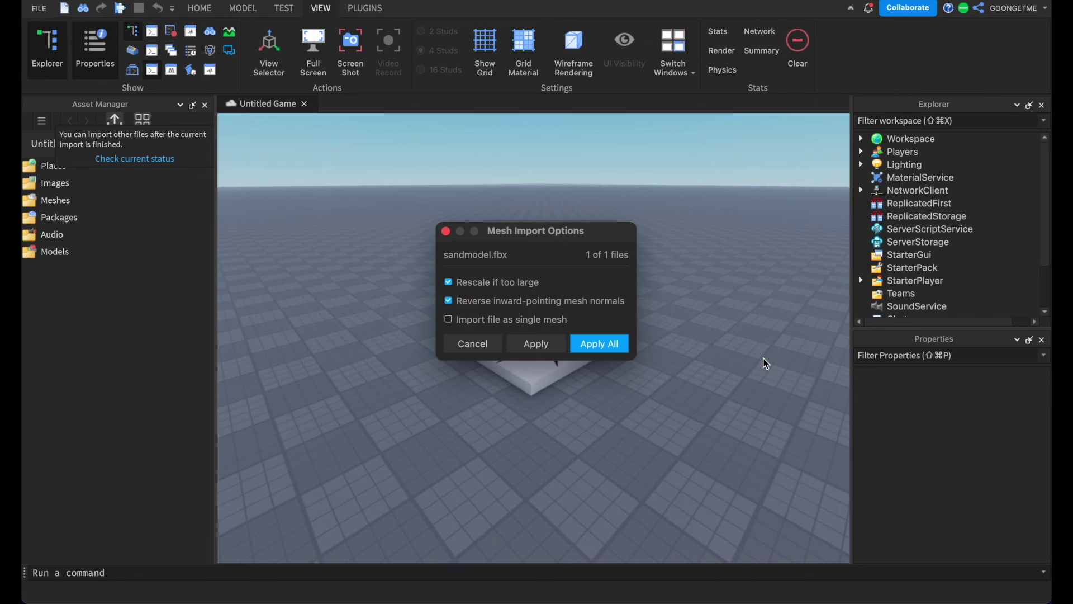
pyautogui.click(536, 345)
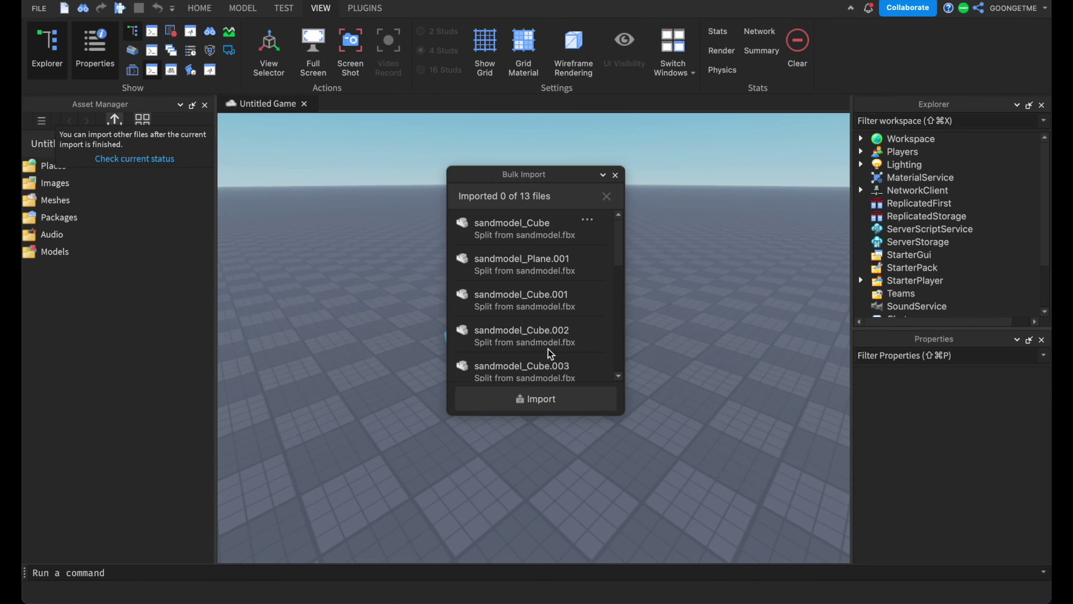
pyautogui.click(617, 175)
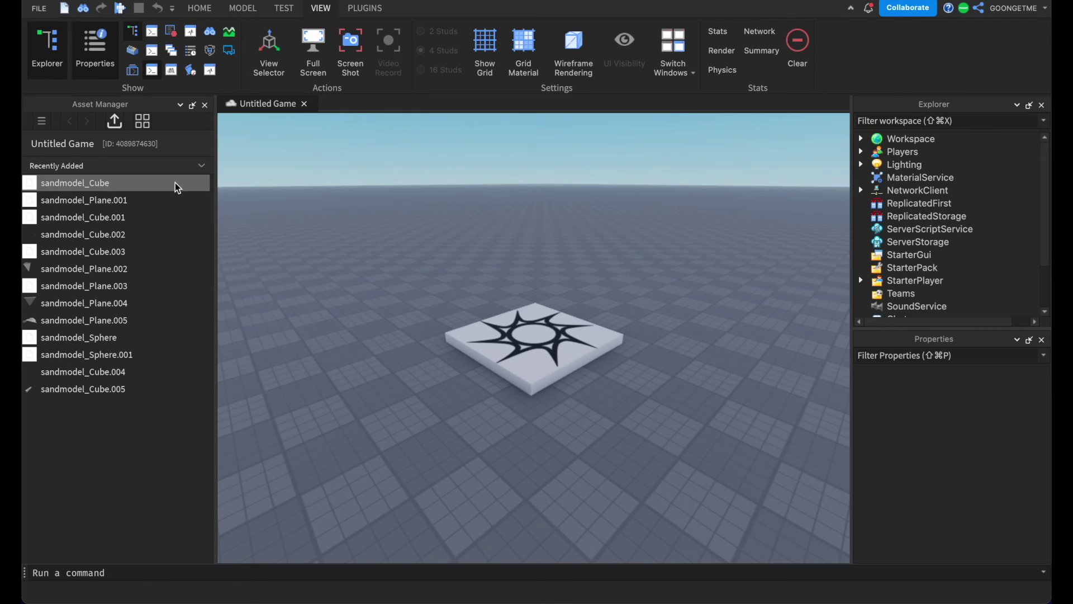
# - Insert all the recently added meshes into the workspace and enable DoubleSided on them
pyautogui.click(84, 388)
pyautogui.keyDown('shift'); pyautogui.click(118, 189); pyautogui.keyUp('shift')
pyautogui.rightClick(144, 258)
pyautogui.click(168, 269)
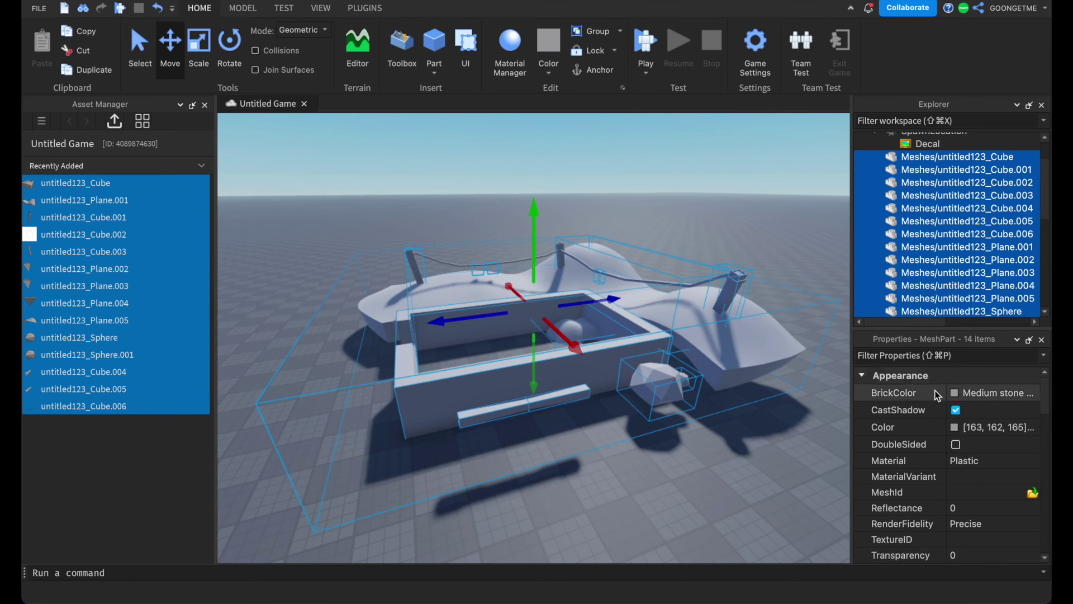
pyautogui.click(956, 444)
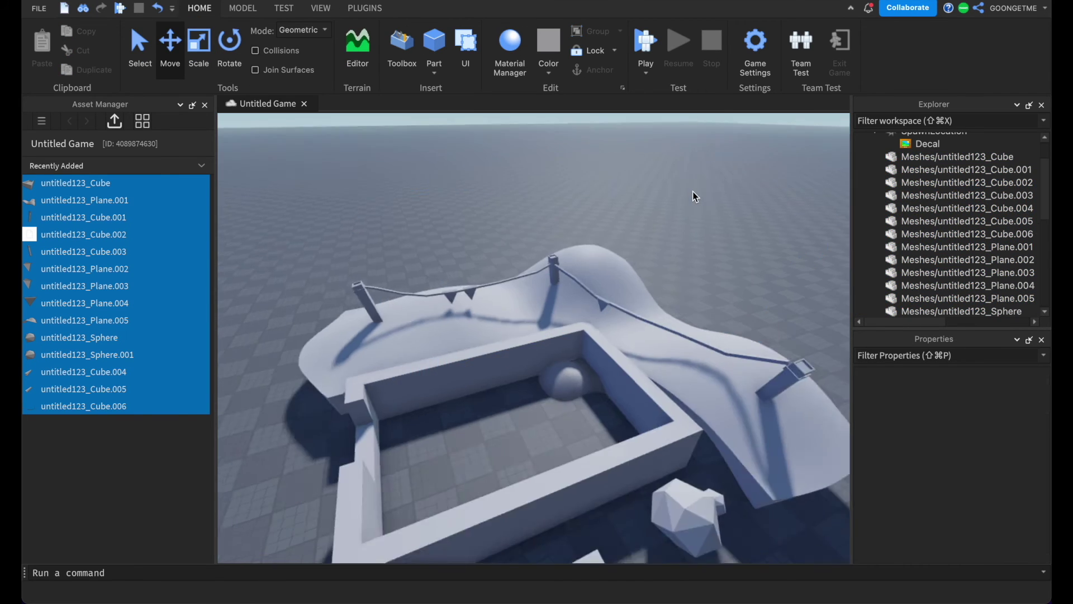
# - Recolour the sand mound mesh golden yellow
pyautogui.scroll(3, 622, 245)
pyautogui.click(625, 244)
pyautogui.moveTo(625, 245); pyautogui.dragTo(635, 240, button='right')
pyautogui.click(955, 427)
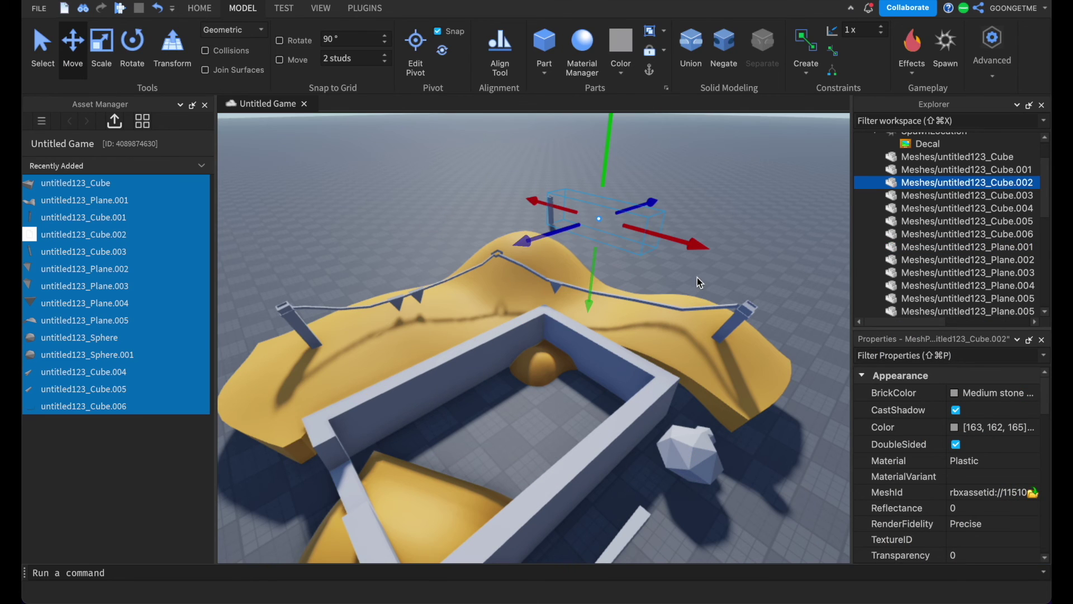
# - Undo the last move of the middle post mesh and set its BrickColor to Medium brown
pyautogui.press('super+z')
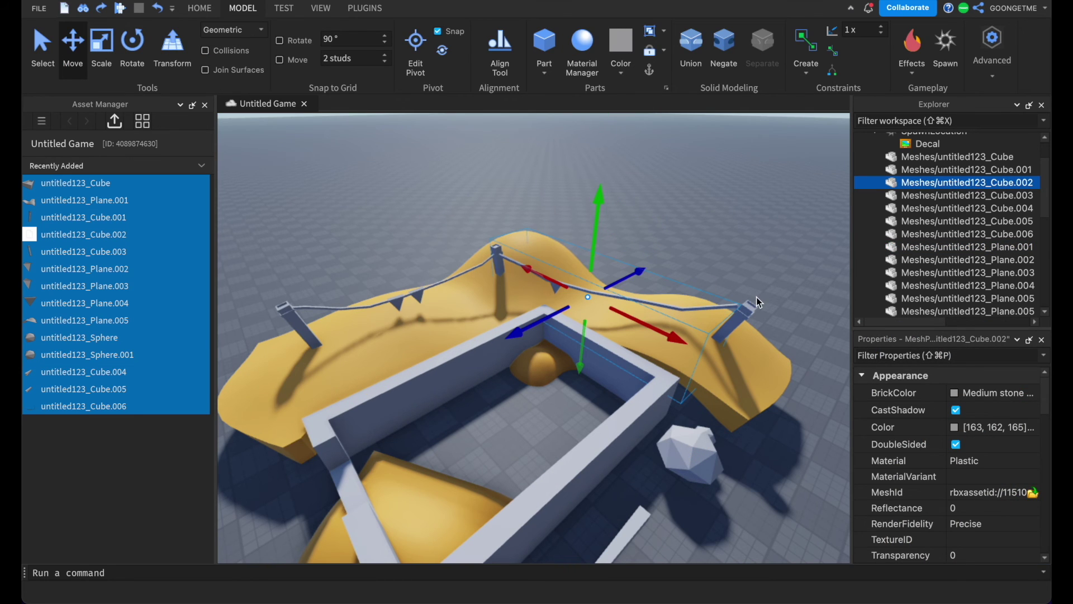
pyautogui.click(984, 392)
pyautogui.click(929, 420)
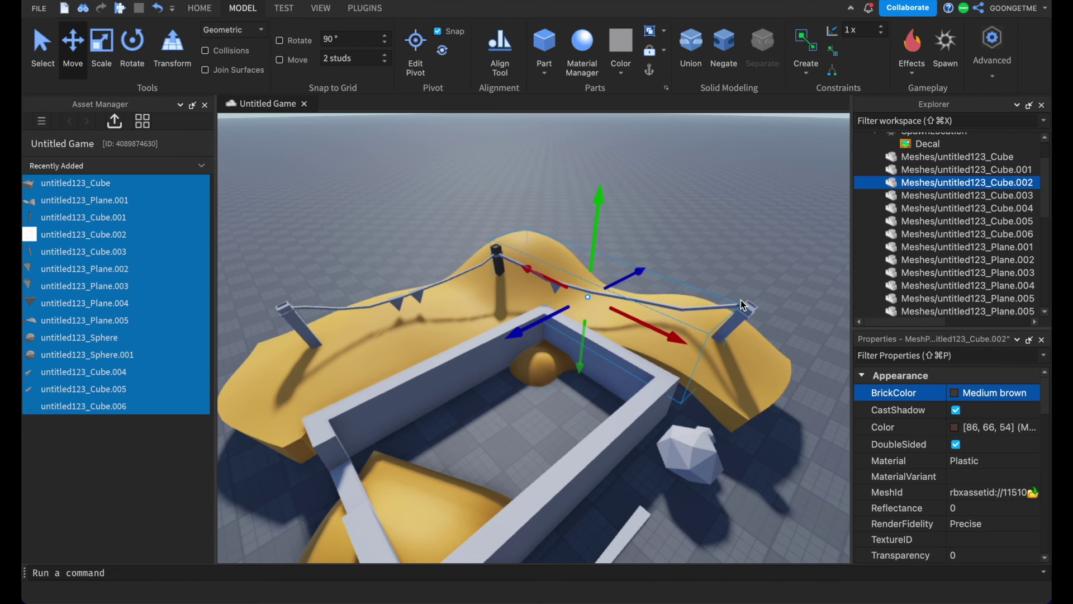
# - Set the BrickColor of the right post mesh to Medium brown and the left post mesh to Dark orange
pyautogui.click(747, 307)
pyautogui.click(983, 393)
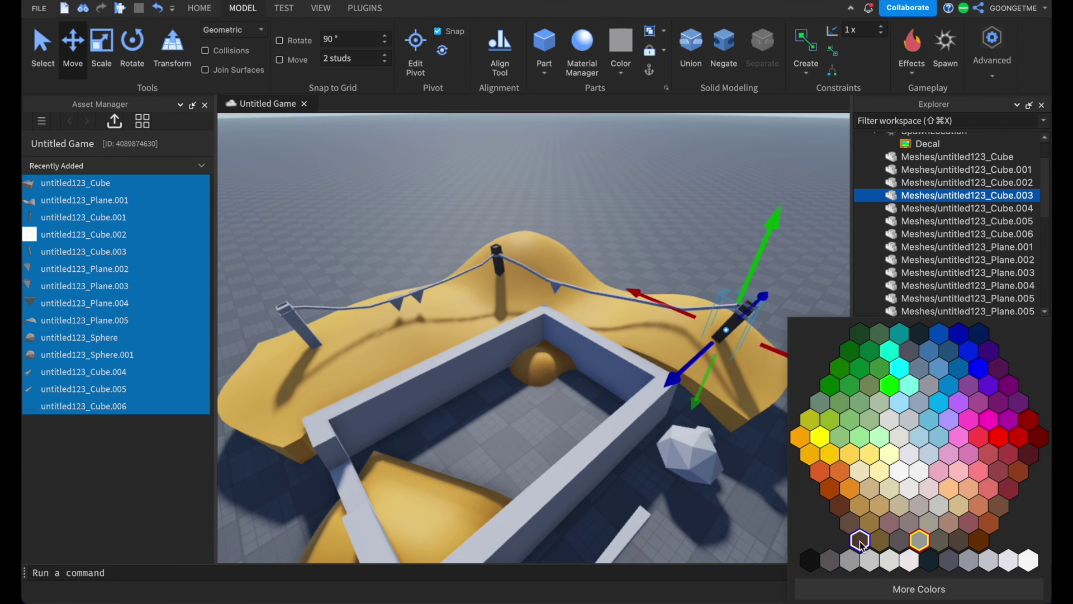
pyautogui.click(861, 542)
pyautogui.click(288, 316)
pyautogui.click(984, 392)
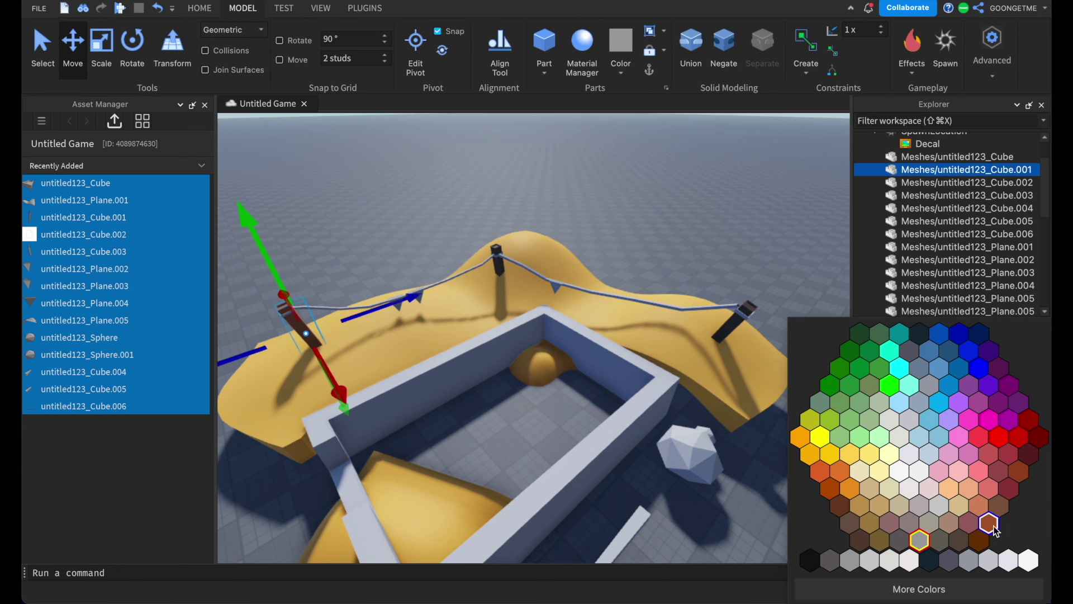
pyautogui.click(990, 524)
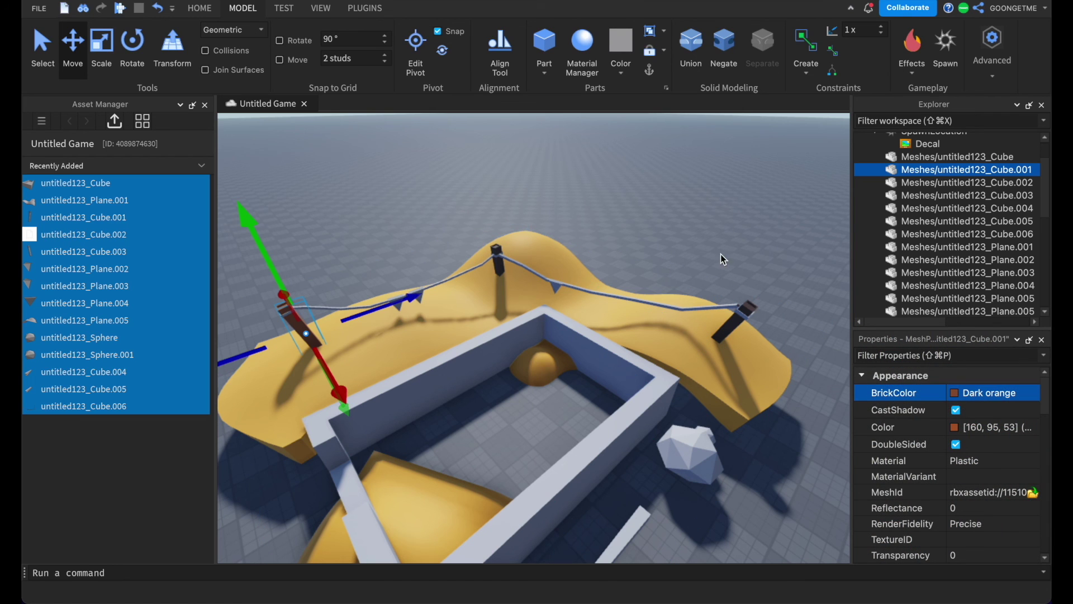
# - Copy the left post's Color value 160, 95, 53 and apply it to the right post mesh
pyautogui.click(984, 426)
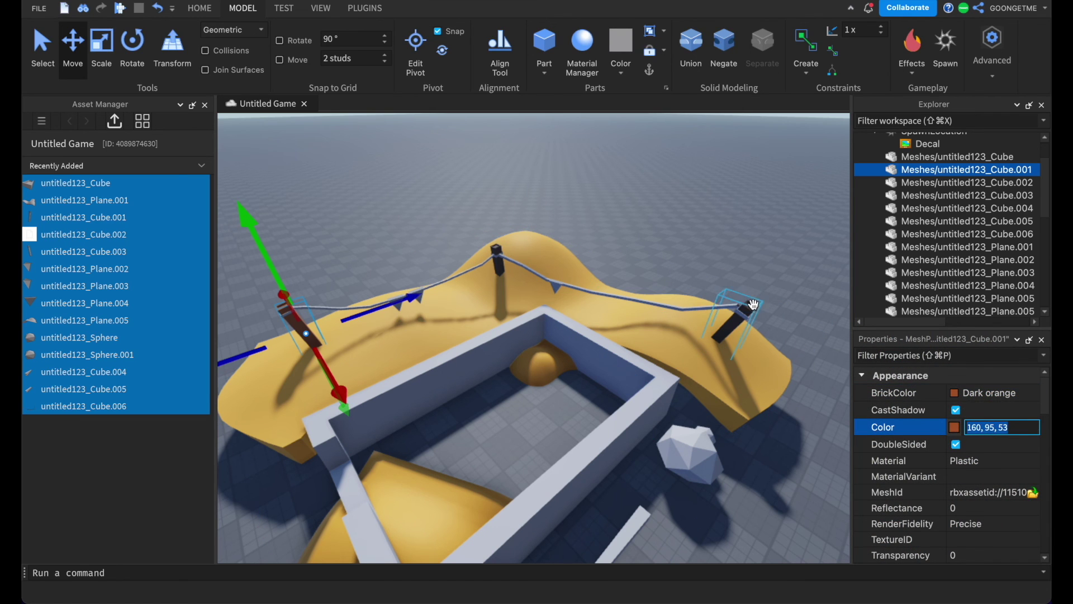
pyautogui.click(753, 303)
pyautogui.click(992, 426)
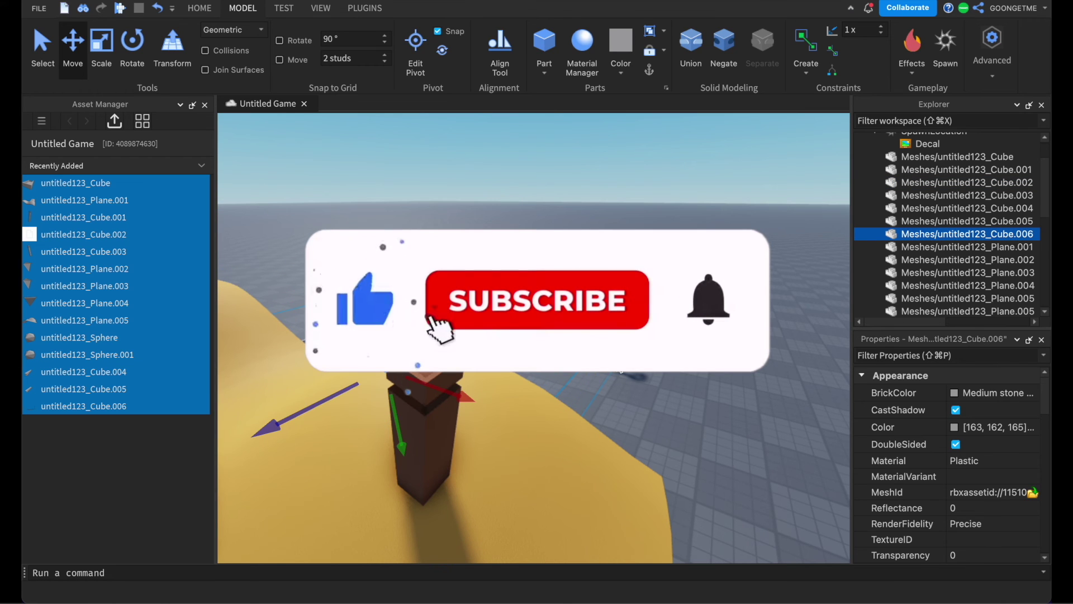
# - Recolour the ropes between the posts dark blue and the hanging flags bright red
pyautogui.click(960, 373)
pyautogui.scroll(-10, 481, 367)
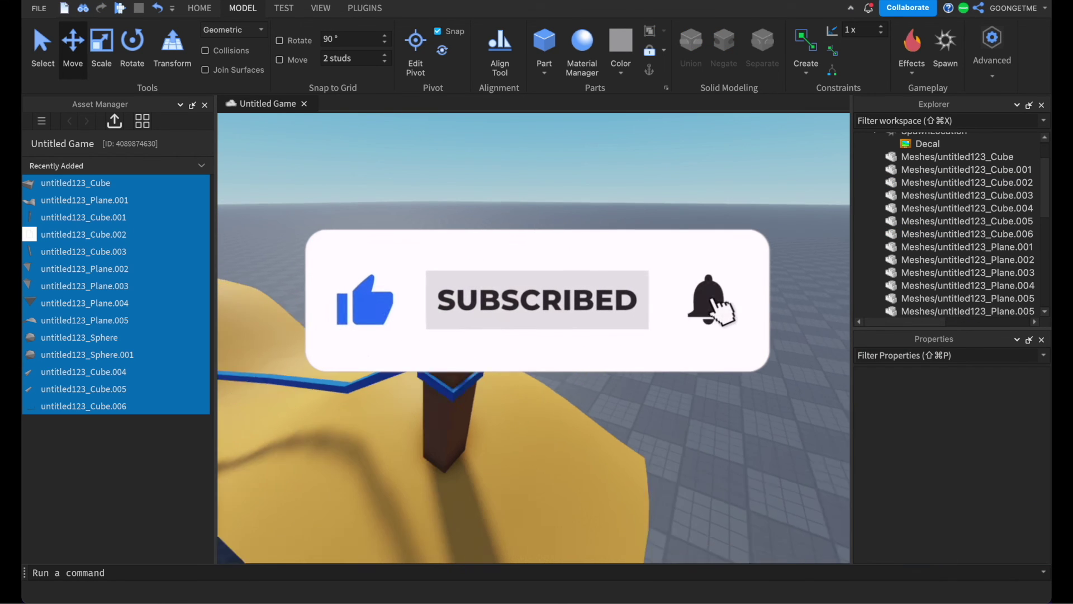
pyautogui.scroll(5, 481, 366)
pyautogui.scroll(5, 480, 367)
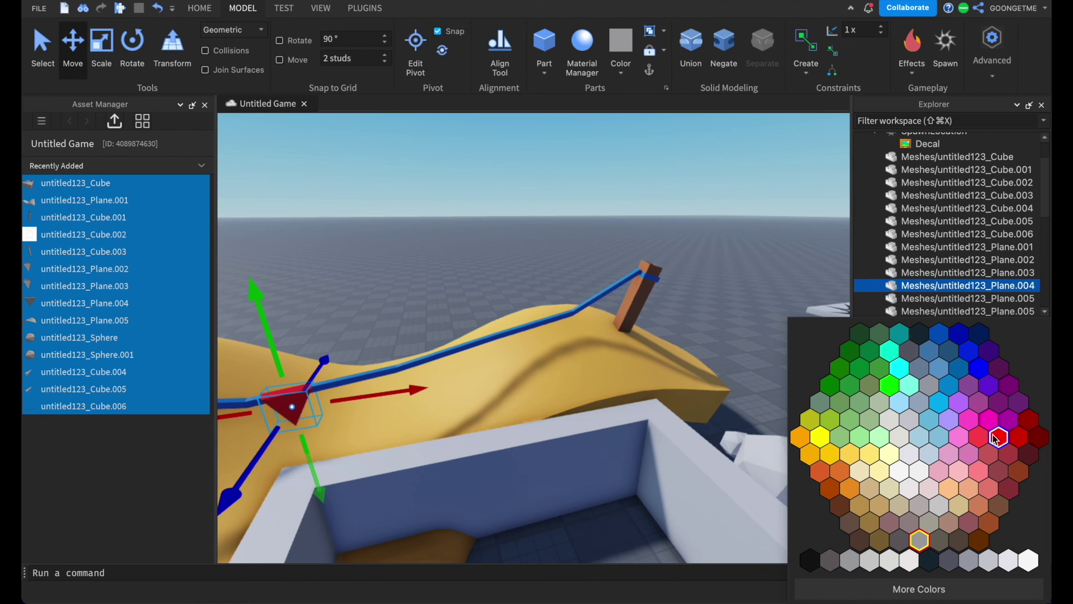
pyautogui.click(997, 439)
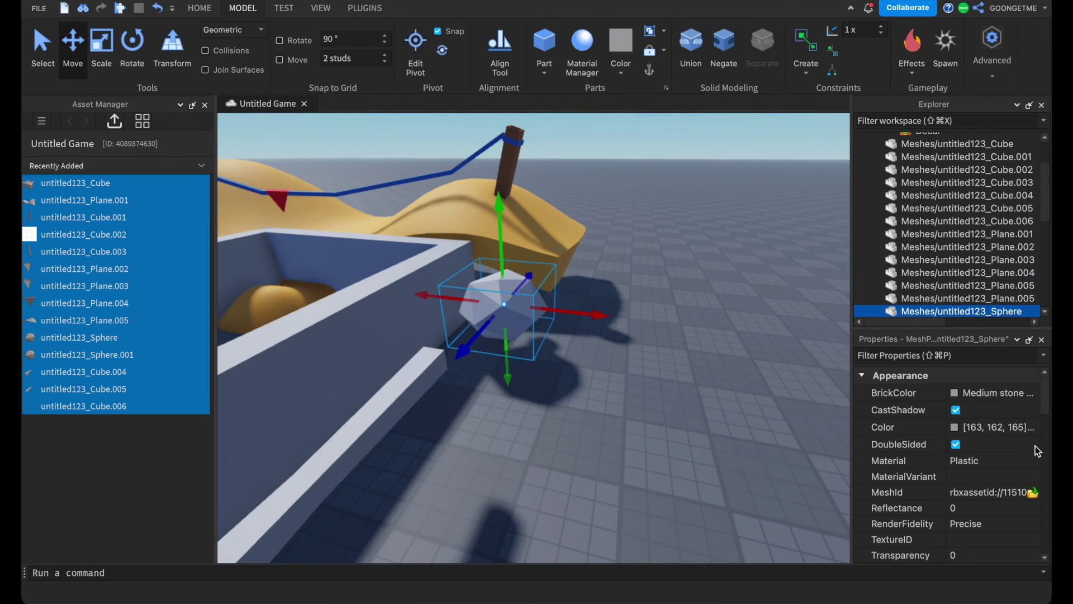
# - Recolour both rock meshes dark grey and the rectangular sandbox frame pale beige
pyautogui.click(992, 393)
pyautogui.click(928, 555)
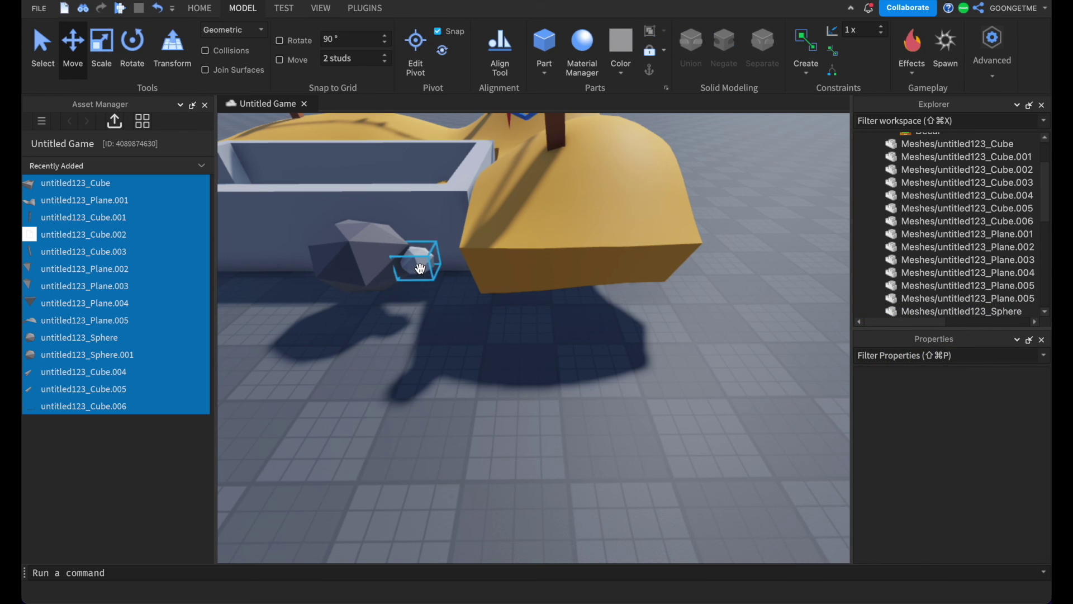
pyautogui.click(420, 268)
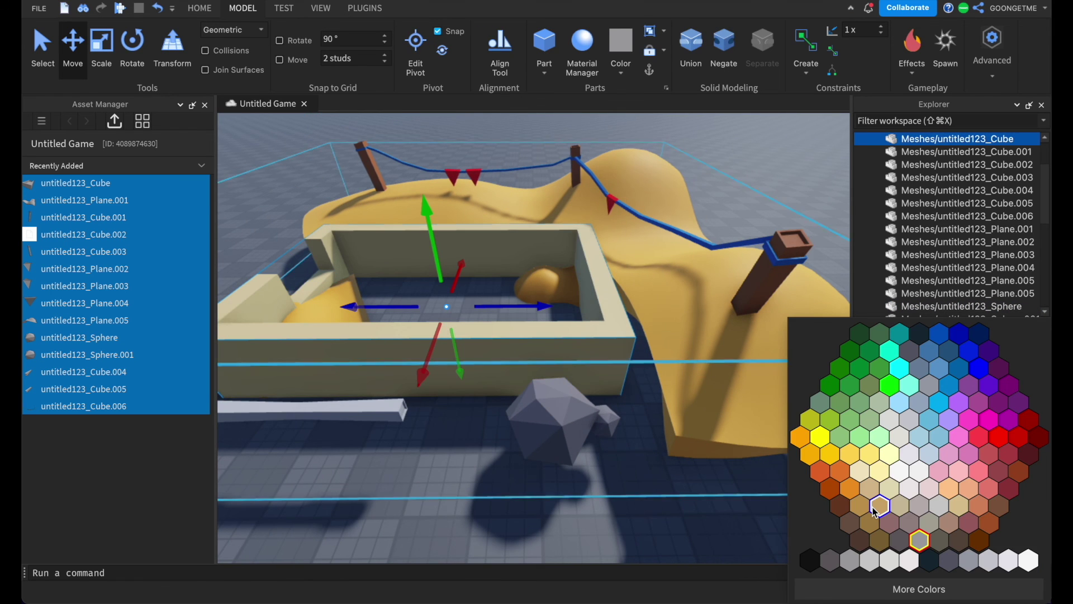
pyautogui.click(876, 509)
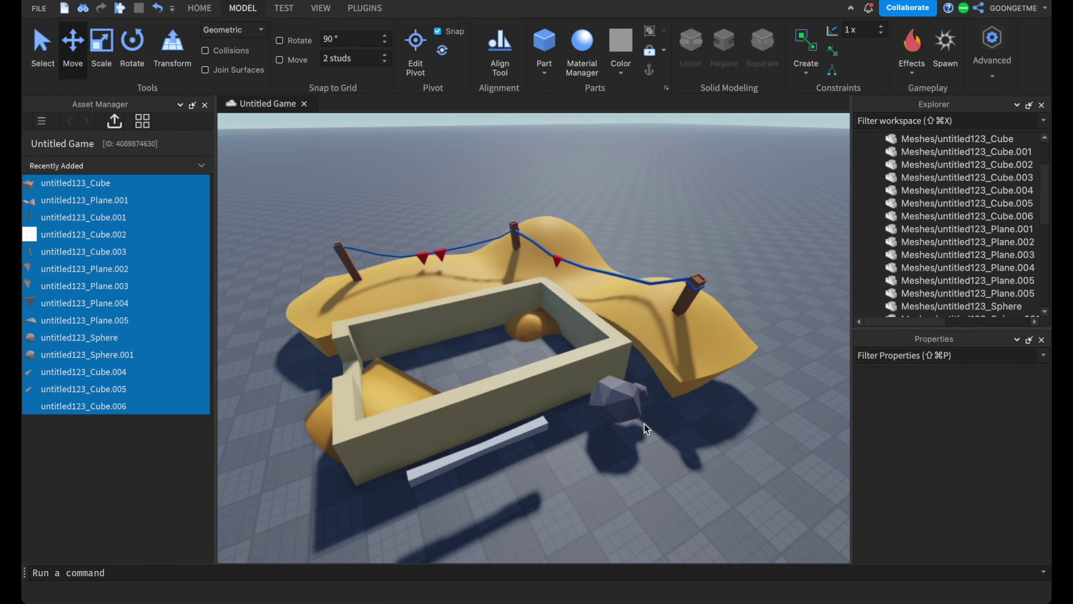
# - Duplicate the two rocks, place the copies outside the opposite end of the sandbox frame, and enlarge them
pyautogui.click(591, 423)
pyautogui.moveTo(591, 424); pyautogui.dragTo(559, 377)
pyautogui.press('a')
pyautogui.click(125, 67)
pyautogui.click(106, 66)
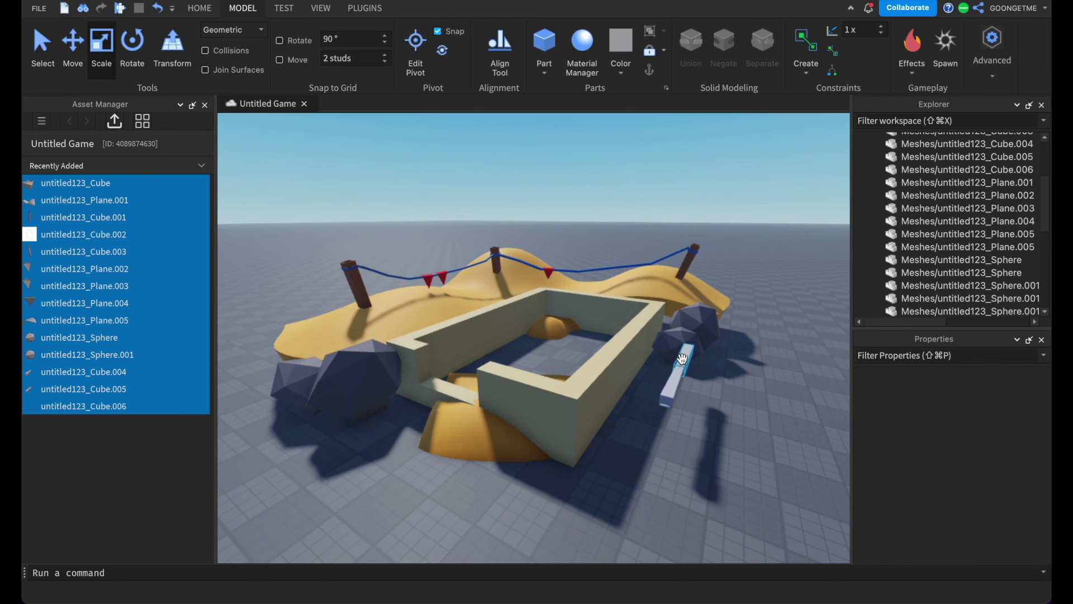
# - Recolour the loose planks beside the sandbox reddish brown and arrange duplicates of them in a crossed pile
pyautogui.click(682, 359)
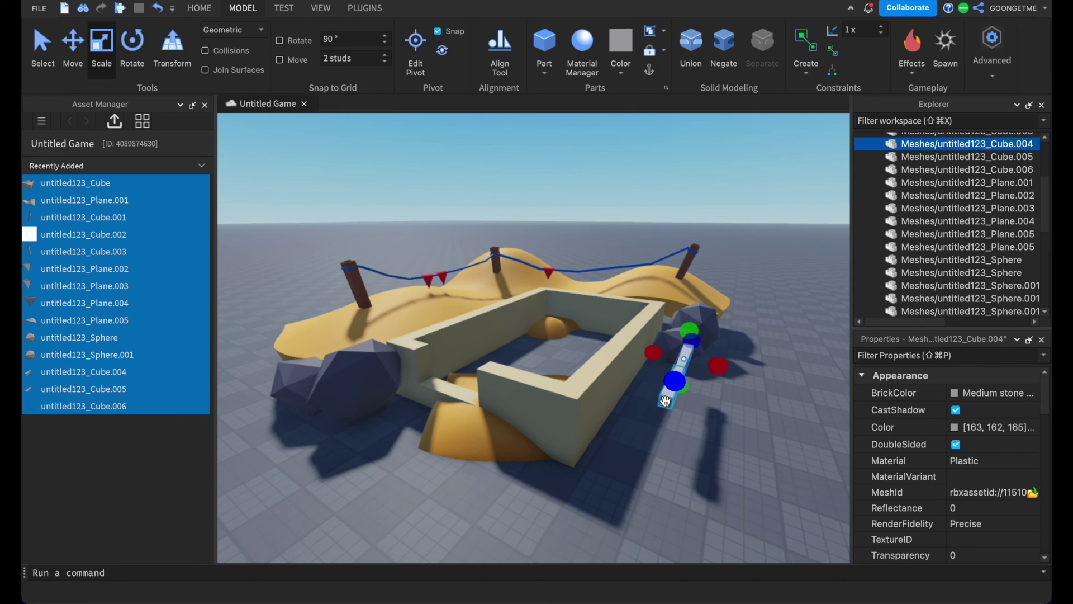
pyautogui.click(957, 398)
pyautogui.click(951, 417)
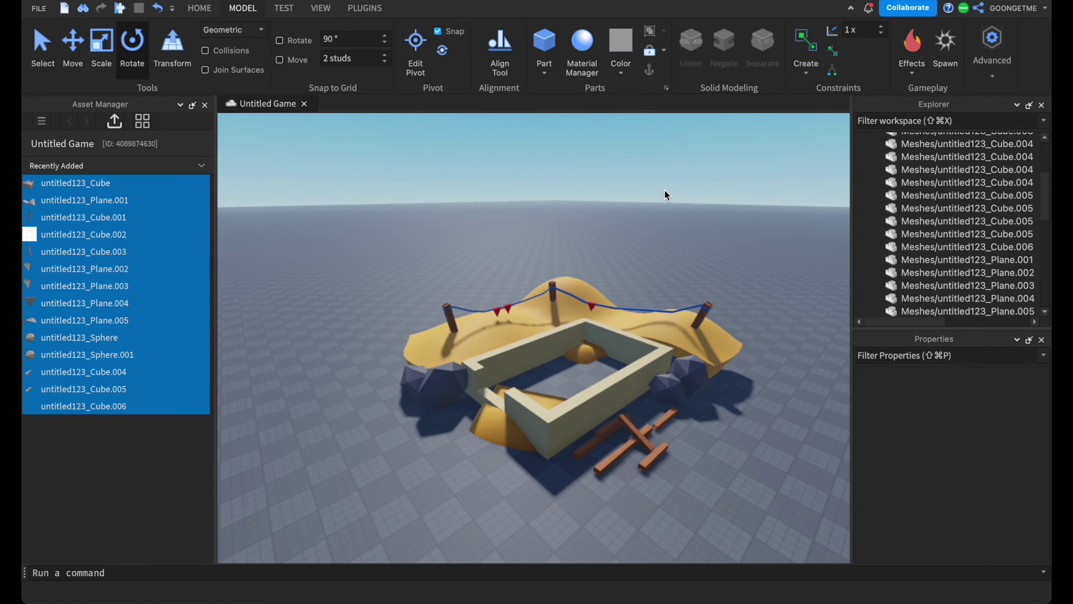
# - Frame the whole sandbox scene in the viewport for a screenshot
pyautogui.press('w')
pyautogui.moveTo(665, 195); pyautogui.dragTo(666, 194, button='right')
pyautogui.press('a')
pyautogui.press('w')
pyautogui.press('s')
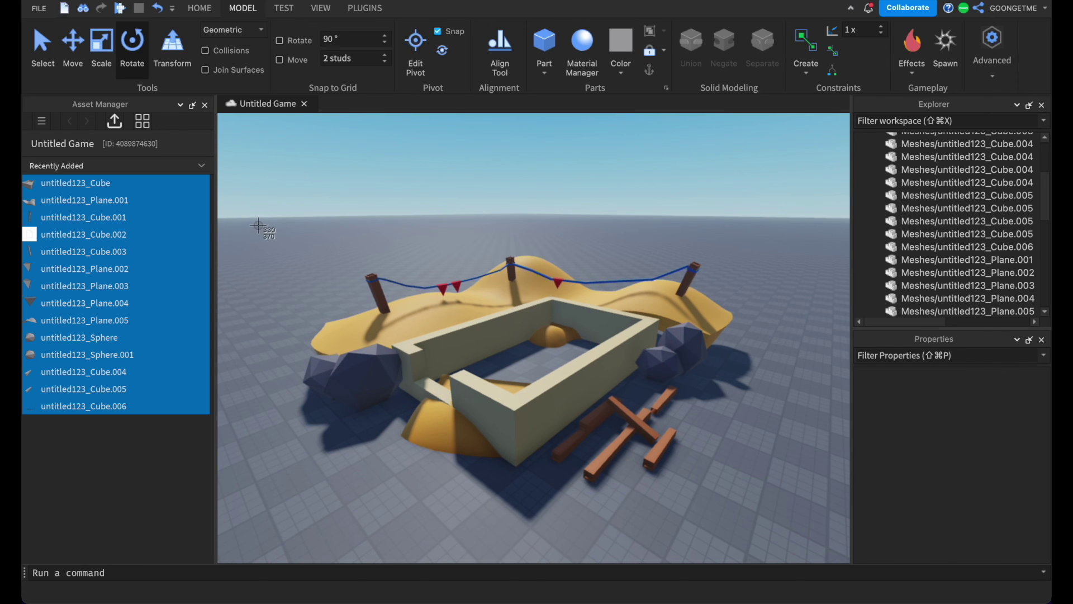